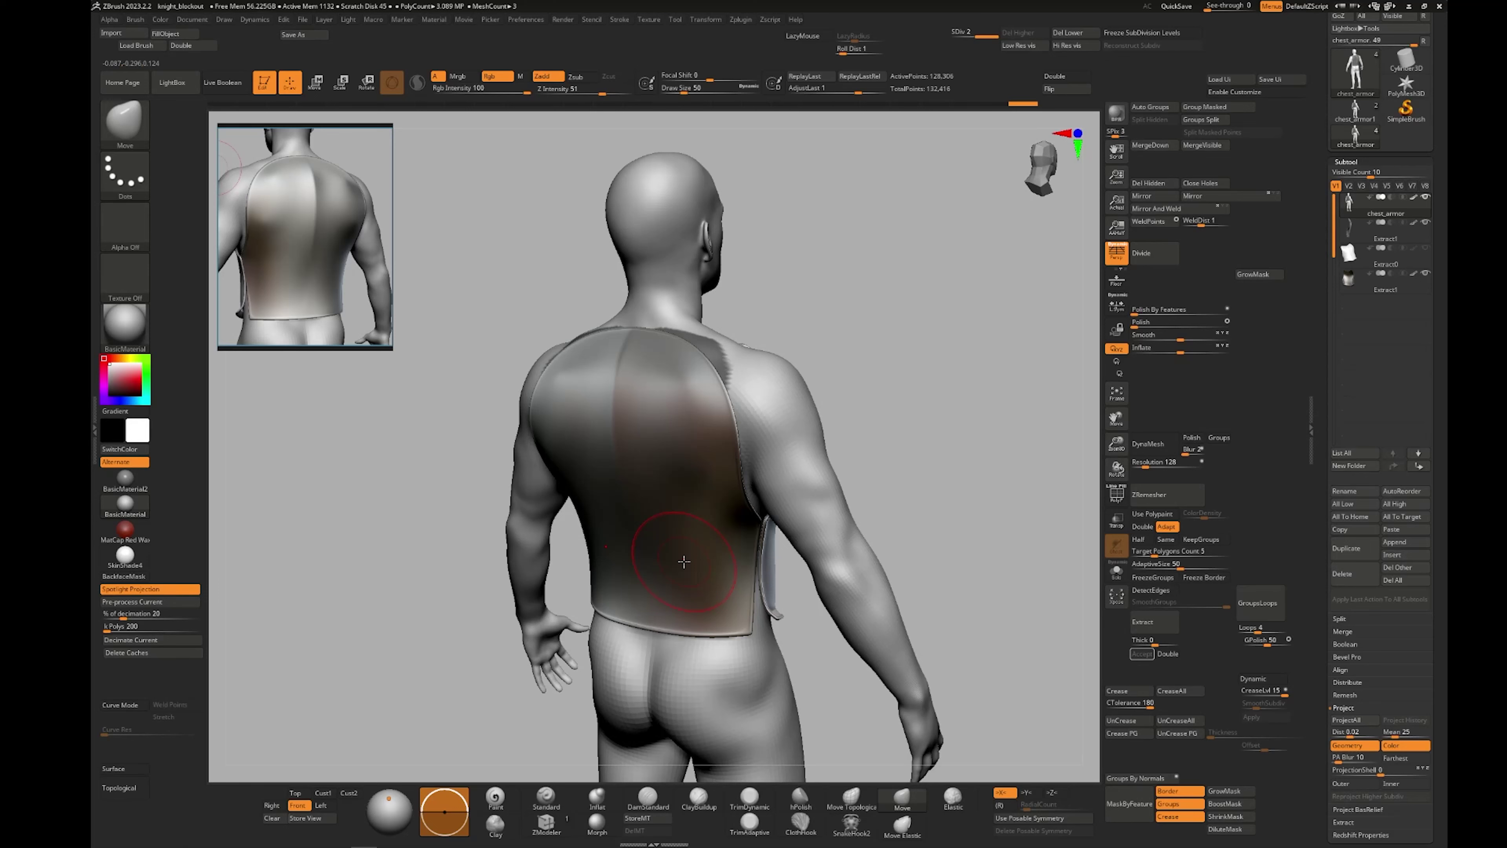
Switch to the chest_armor1 tool and extract the masked back area as a new subtool with a thickness of 0
{"action": "right_click_drag", "start_coordinate": [695, 578], "coordinate": [679, 575]}
{"action": "left_click", "coordinate": [1359, 110]}
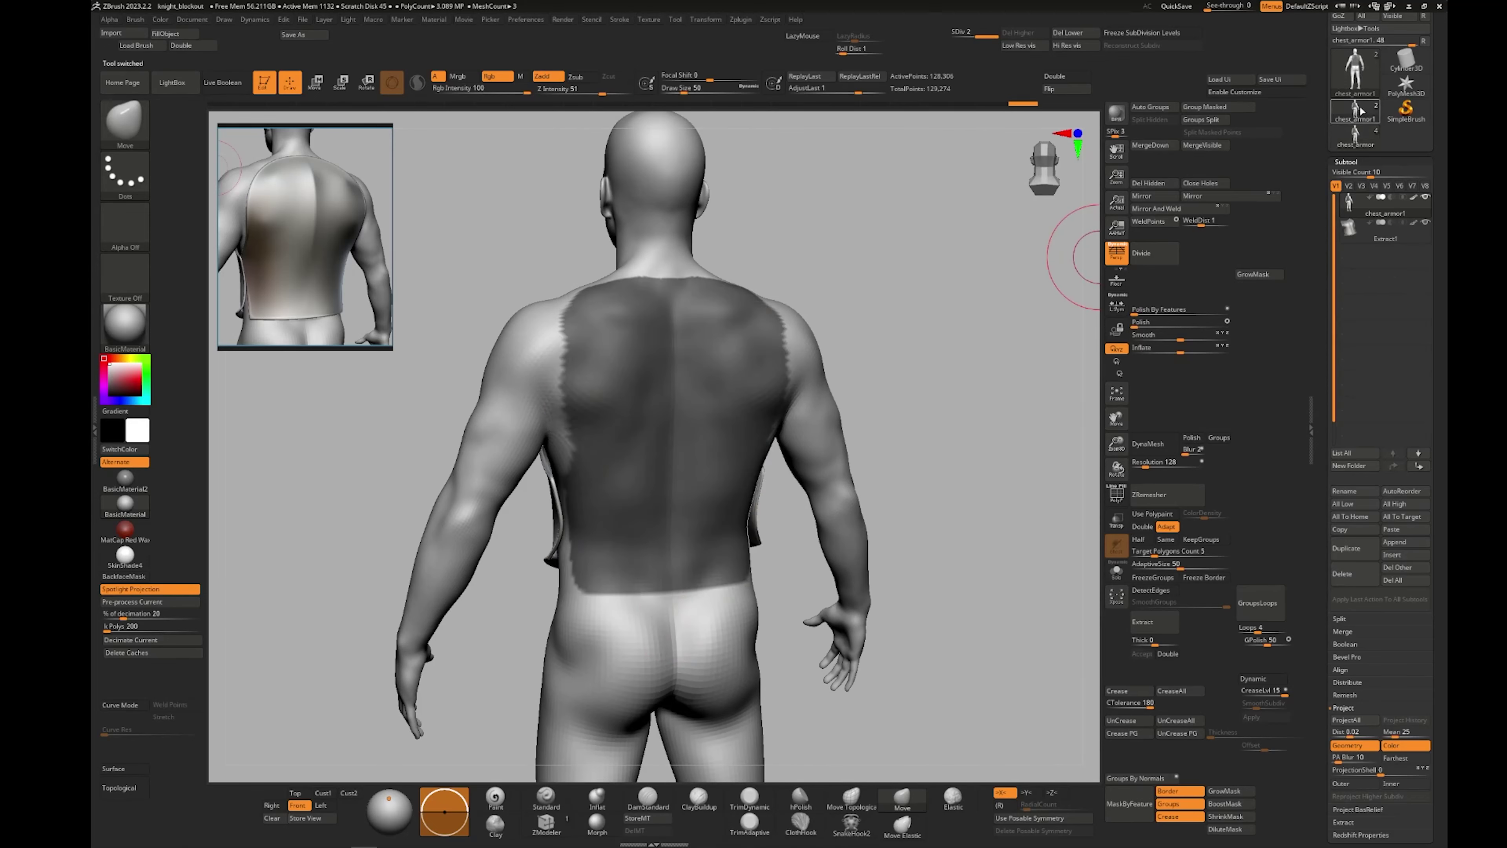
{"action": "mouse_move", "coordinate": [695, 564]}
{"action": "right_mouse_down"}
{"action": "mouse_move", "coordinate": [671, 594]}
{"action": "mouse_move", "coordinate": [657, 570]}
{"action": "right_mouse_up"}
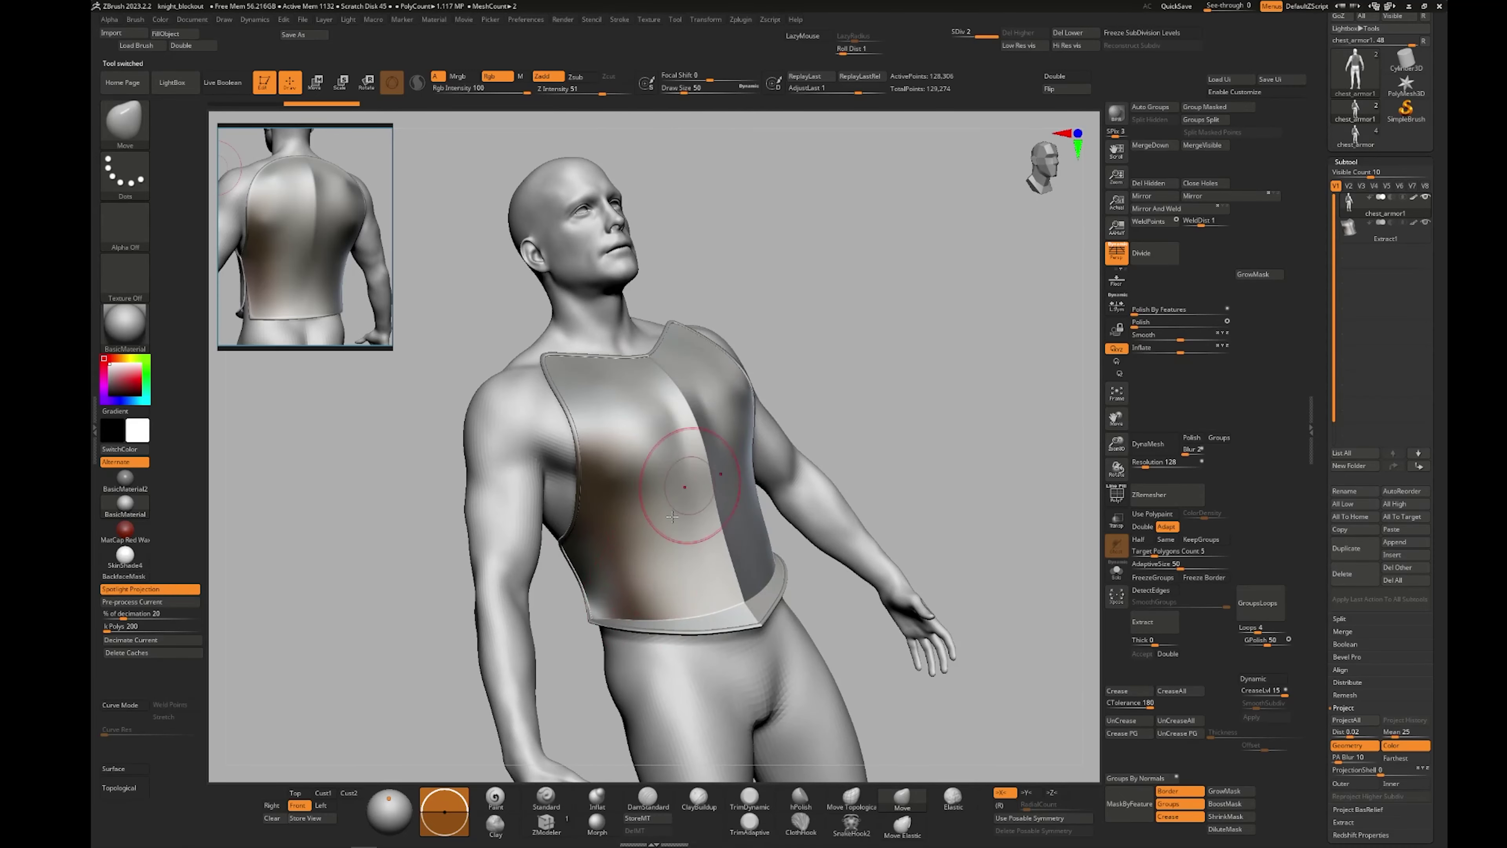
{"action": "mouse_move", "coordinate": [649, 721]}
{"action": "right_mouse_down"}
{"action": "mouse_move", "coordinate": [673, 623]}
{"action": "mouse_move", "coordinate": [625, 652]}
{"action": "mouse_move", "coordinate": [674, 617]}
{"action": "right_mouse_up"}
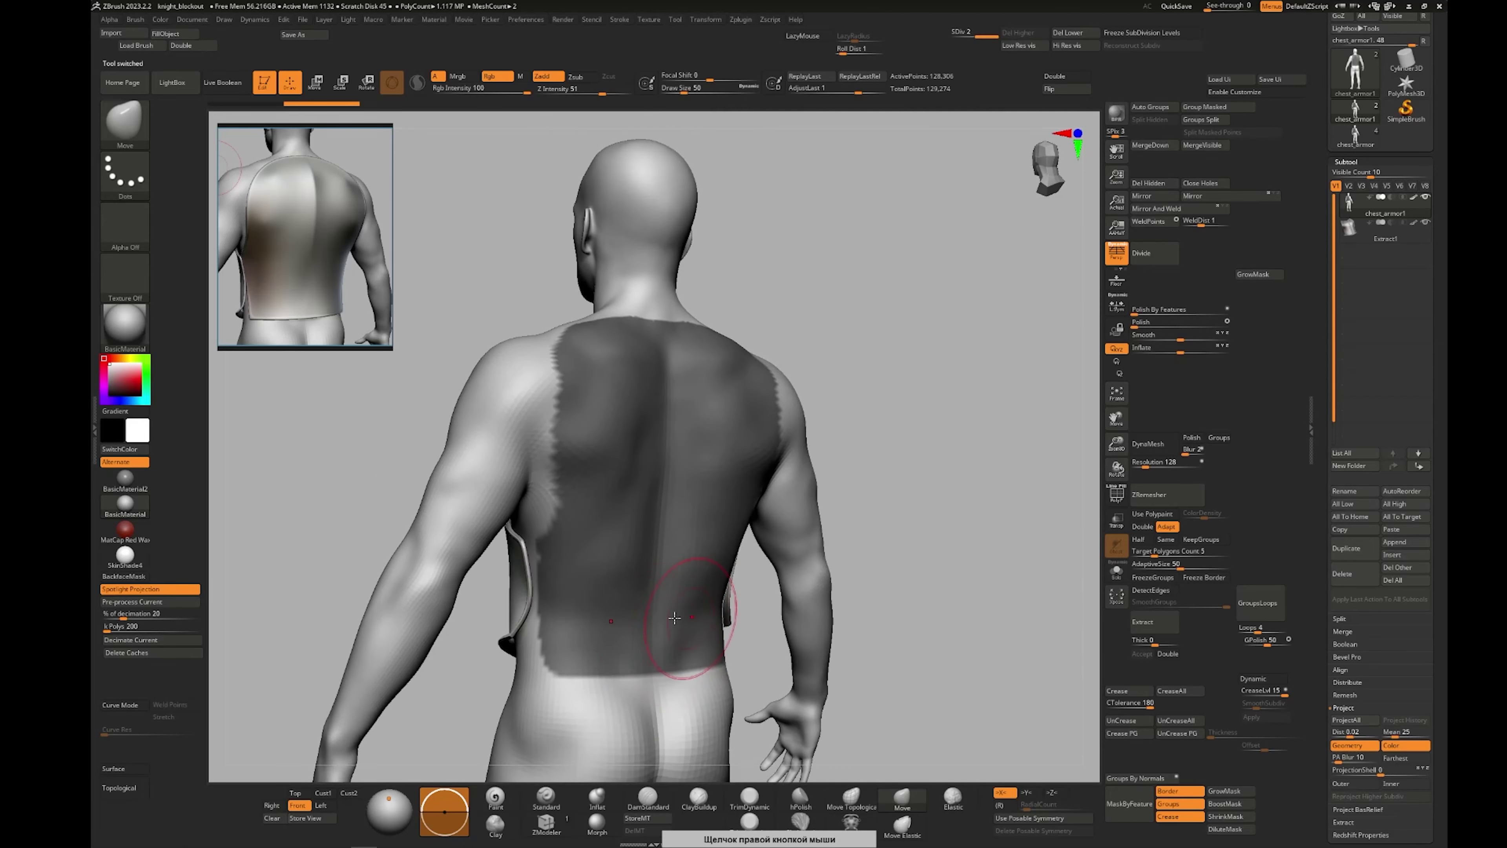
{"action": "left_click", "coordinate": [1153, 623]}
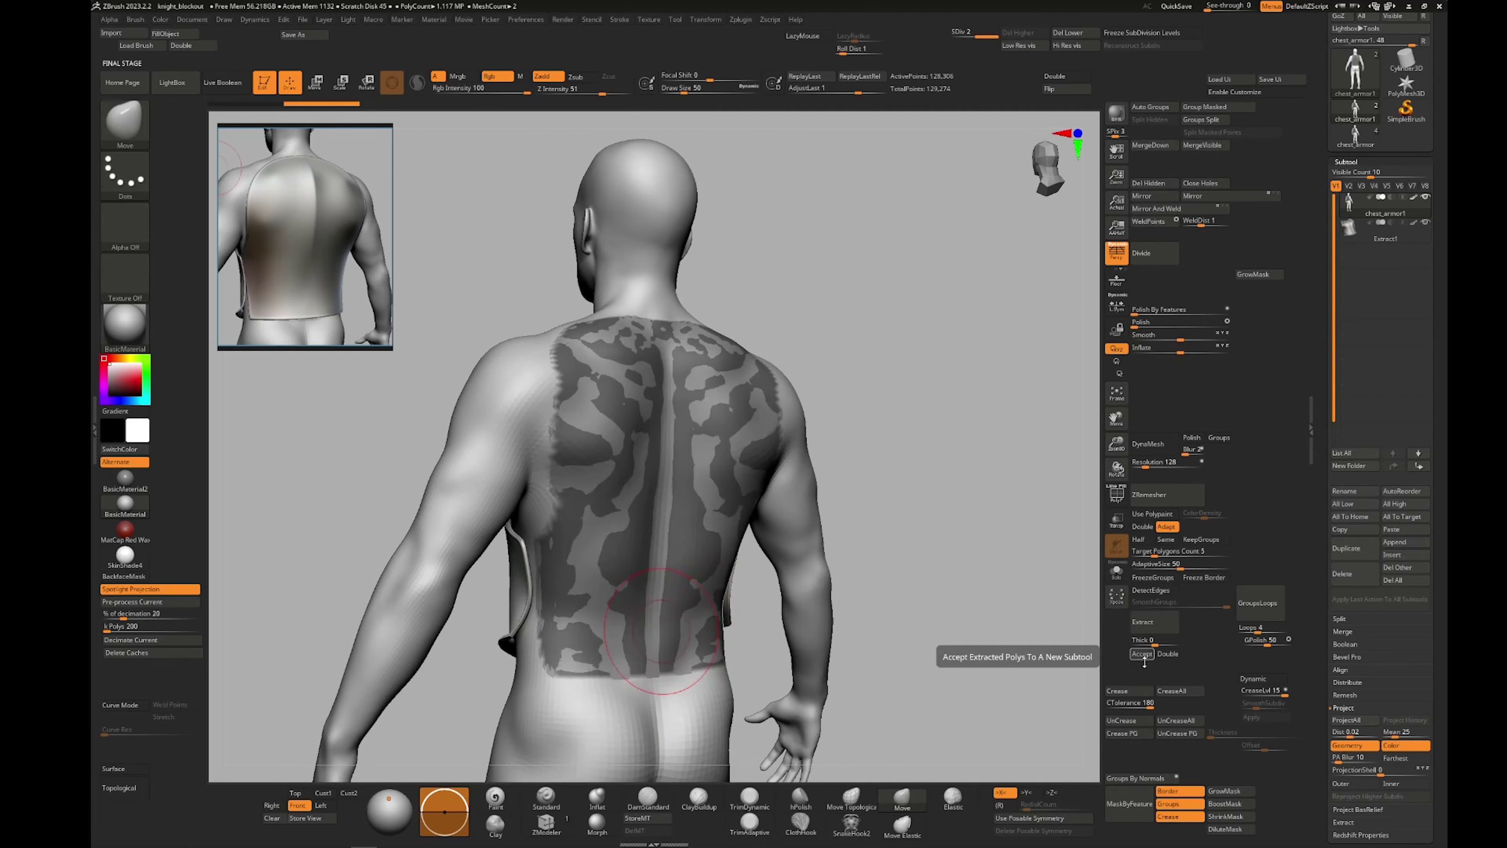
{"action": "left_click", "coordinate": [1141, 653]}
Isolate the extracted back piece and ZRemesh it with Half and Adapt enabled to get a low-poly mesh
{"action": "left_click", "coordinate": [1116, 571]}
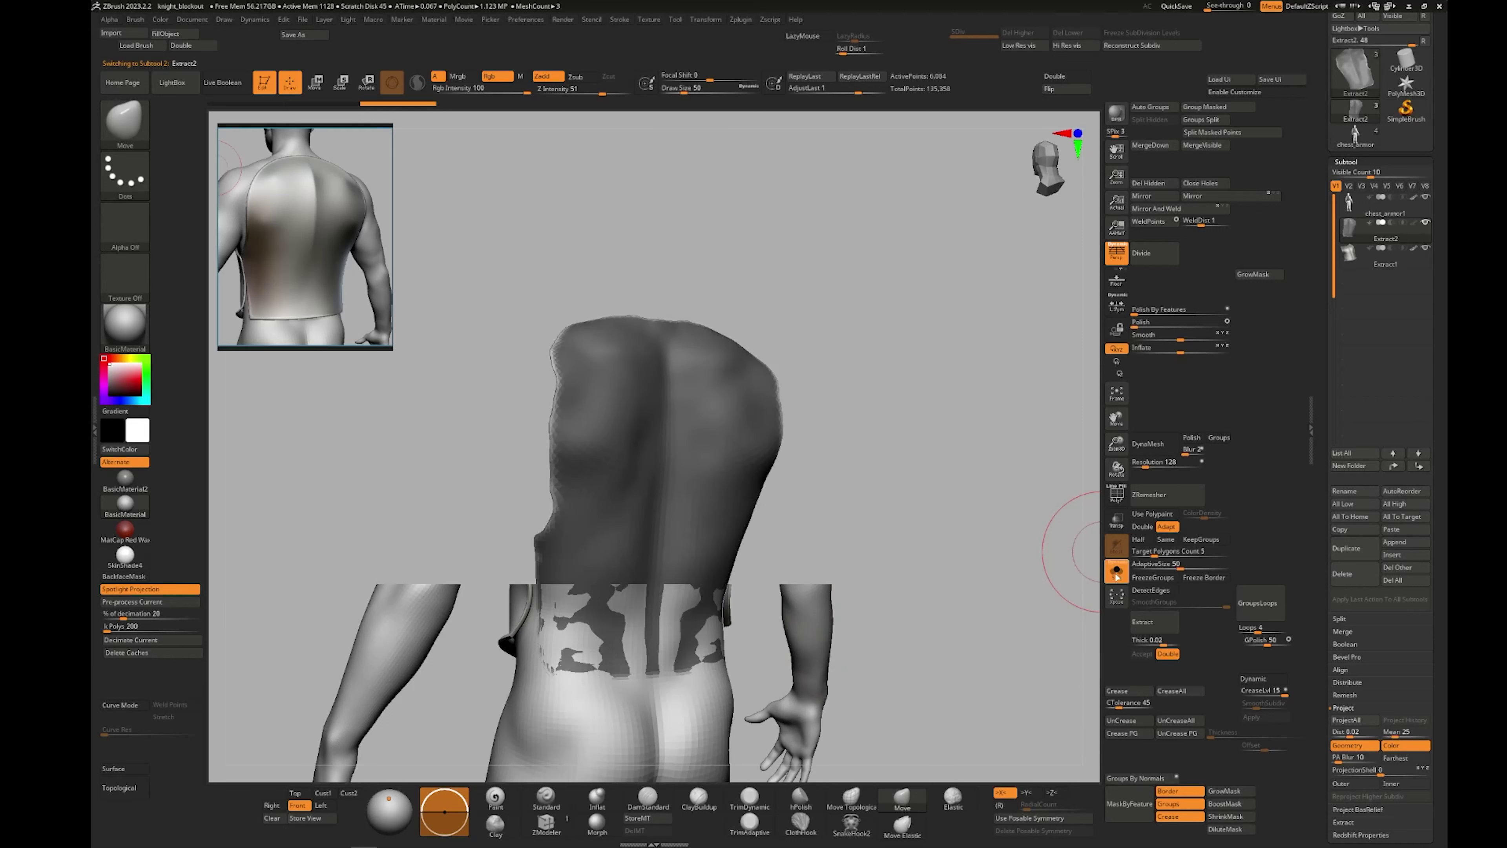
{"action": "mouse_move", "coordinate": [801, 725]}
{"action": "right_mouse_down"}
{"action": "mouse_move", "coordinate": [817, 626]}
{"action": "mouse_move", "coordinate": [790, 653]}
{"action": "mouse_move", "coordinate": [809, 702]}
{"action": "right_mouse_up"}
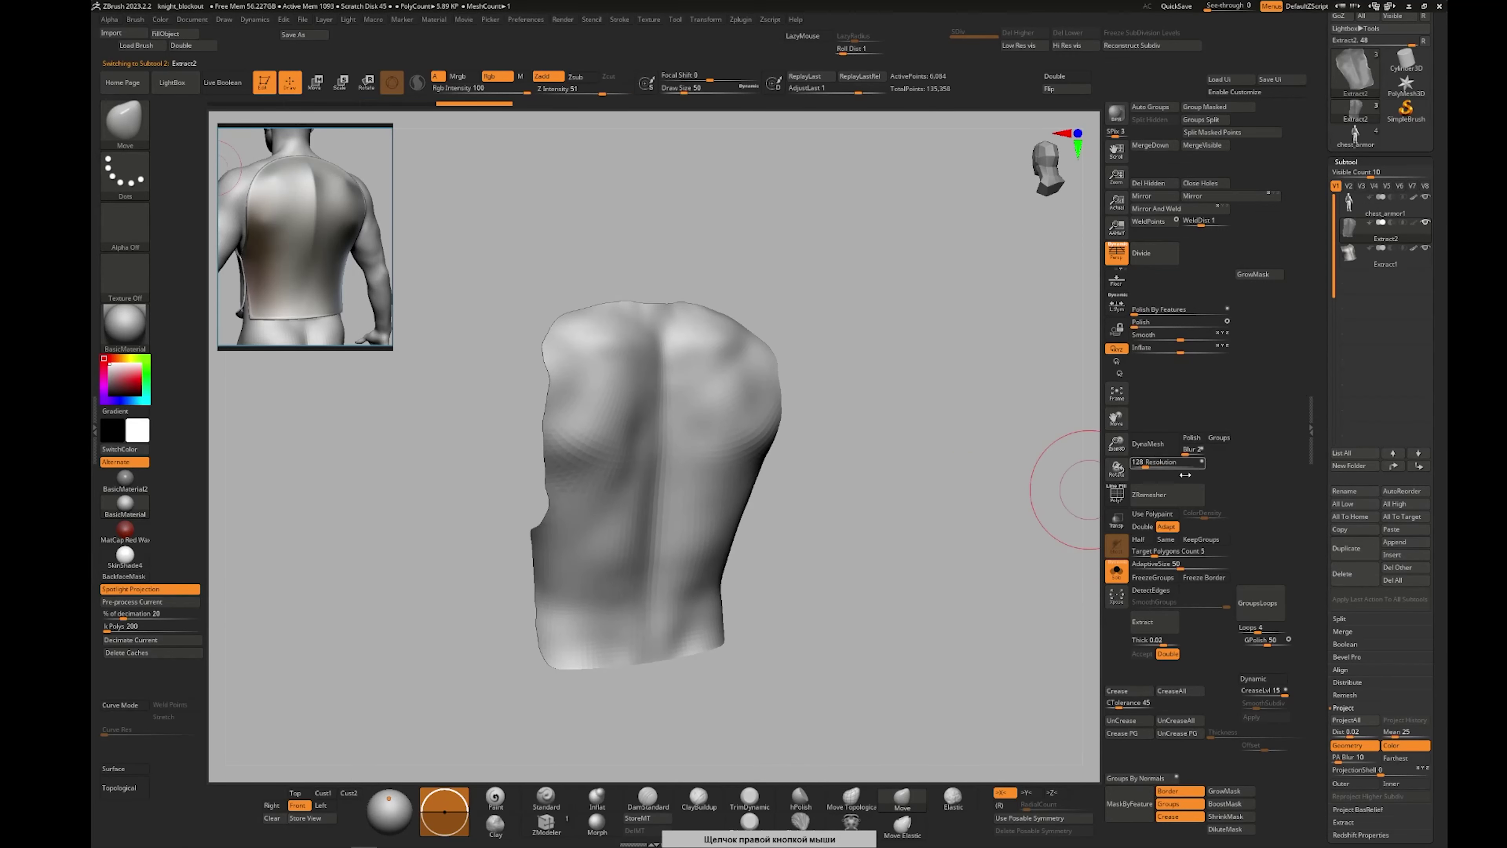
{"action": "left_click", "coordinate": [1140, 539]}
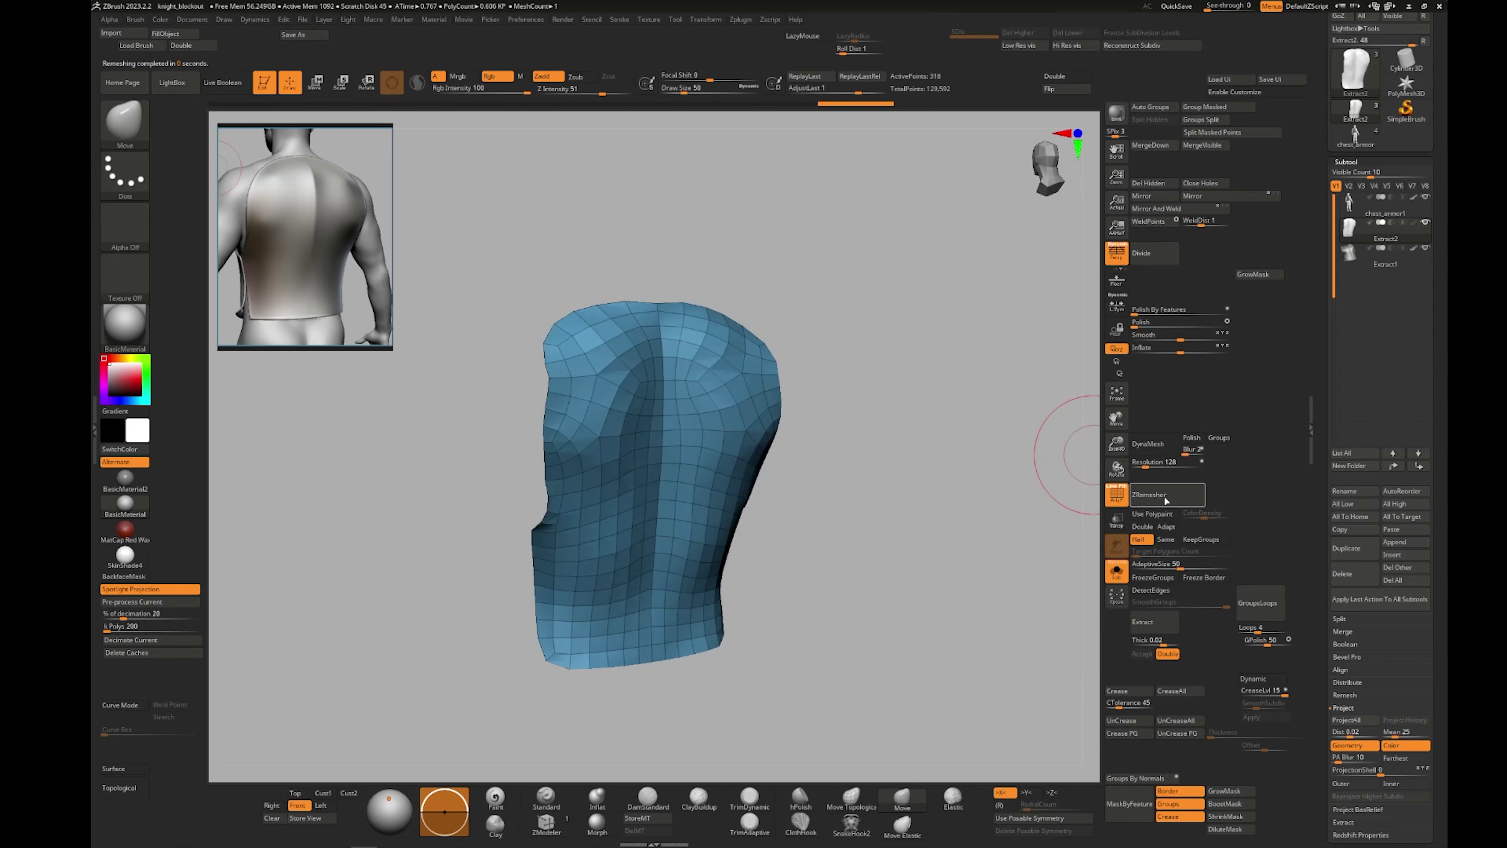
{"action": "right_click_drag", "start_coordinate": [863, 614], "coordinate": [925, 545], "text": "shift"}
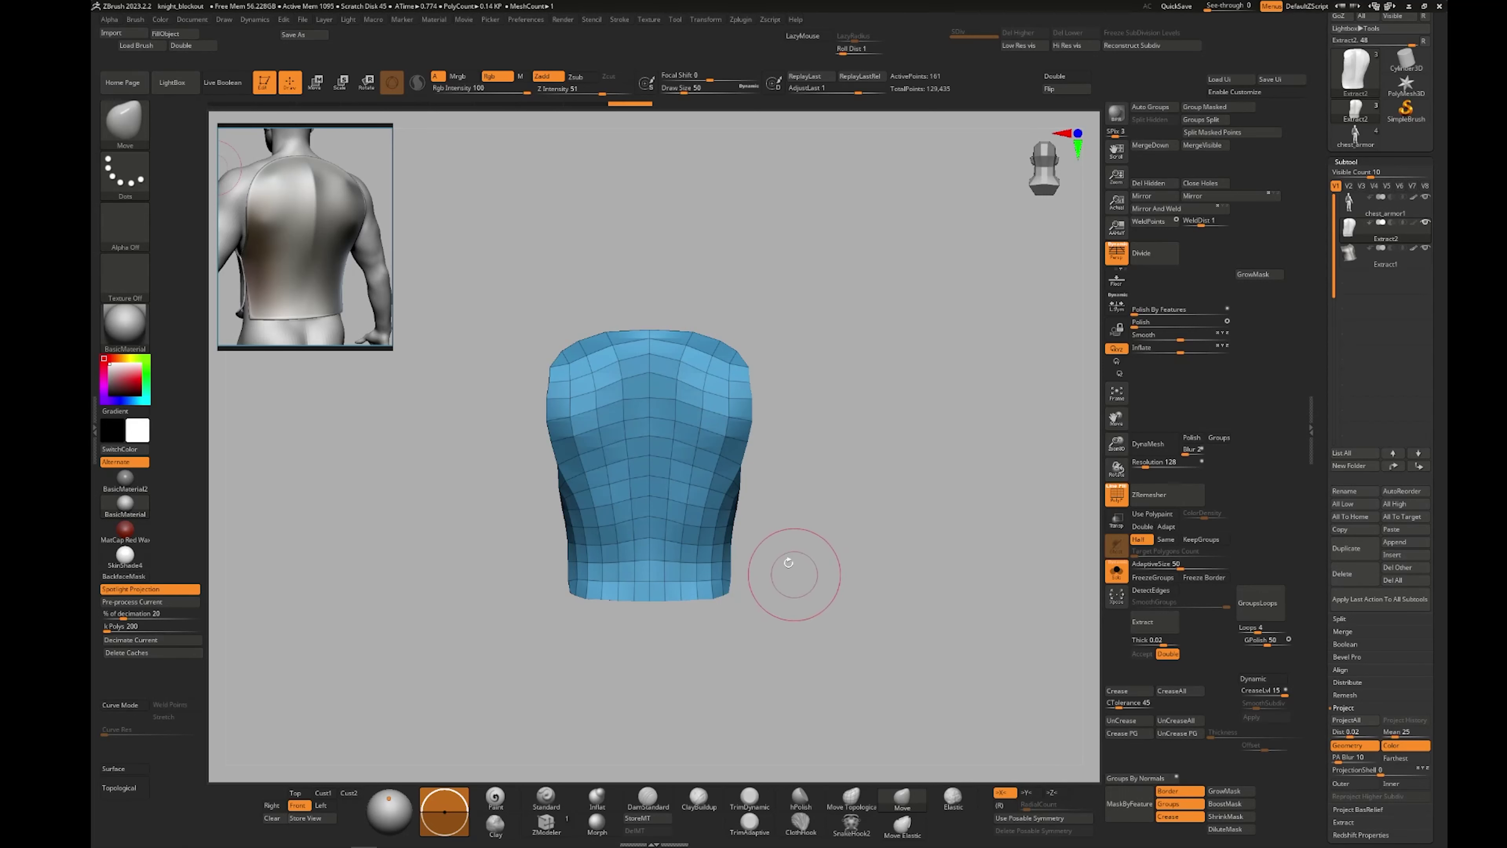
{"action": "mouse_move", "coordinate": [774, 626]}
{"action": "right_mouse_down"}
{"action": "mouse_move", "coordinate": [799, 617]}
{"action": "mouse_move", "coordinate": [765, 626]}
{"action": "mouse_move", "coordinate": [794, 615]}
{"action": "mouse_move", "coordinate": [772, 648]}
{"action": "right_mouse_up"}
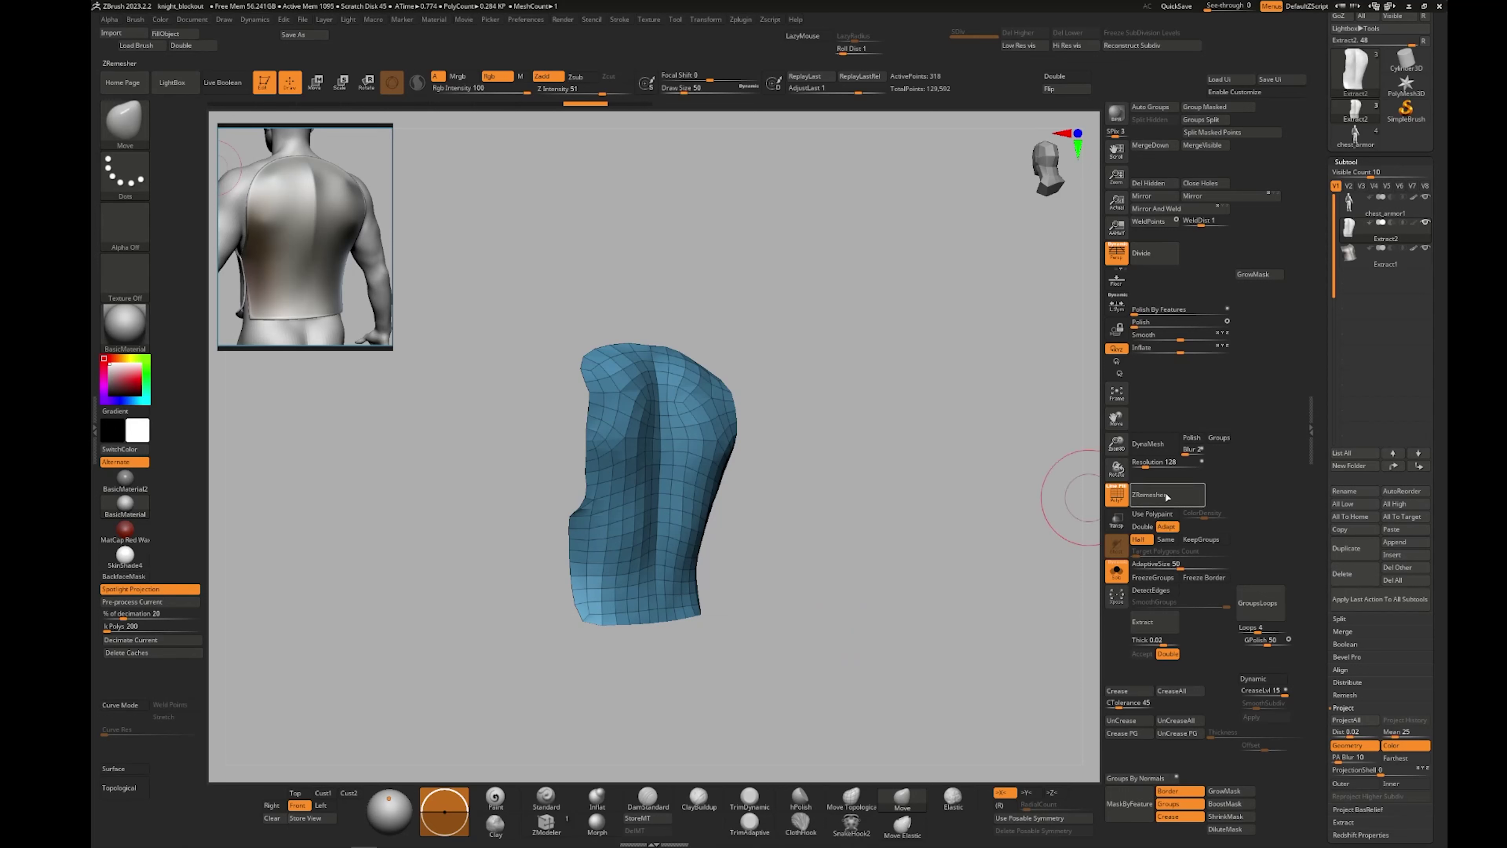
{"action": "mouse_move", "coordinate": [834, 615]}
{"action": "right_mouse_down"}
{"action": "mouse_move", "coordinate": [777, 636]}
{"action": "mouse_move", "coordinate": [818, 676]}
{"action": "mouse_move", "coordinate": [851, 565]}
{"action": "mouse_move", "coordinate": [795, 612]}
{"action": "right_mouse_up"}
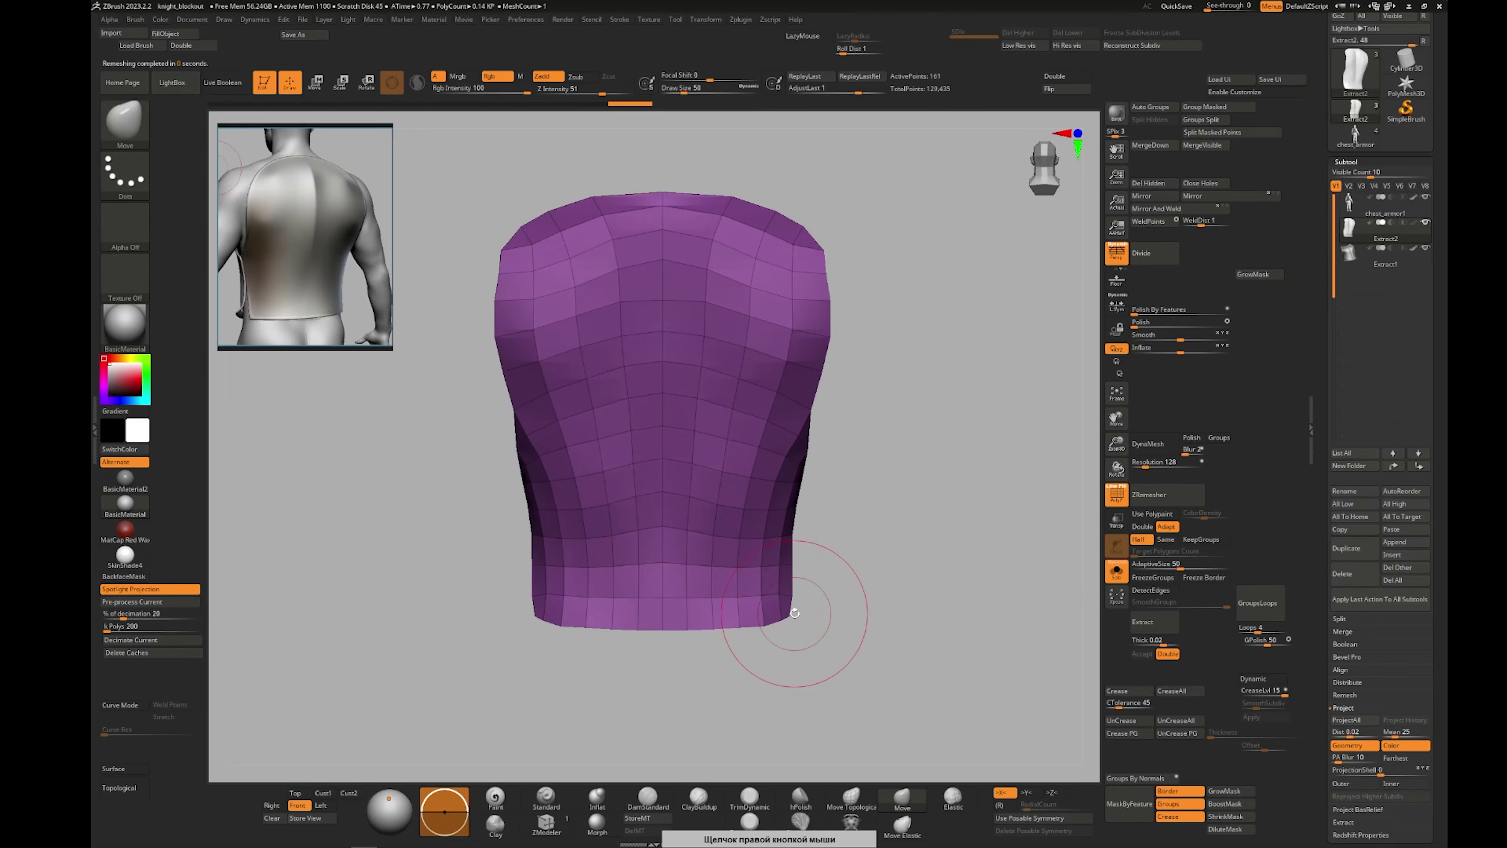
Show the body again, polish the back piece by features and inflate it so it lifts off the body surface
{"action": "left_click", "coordinate": [1117, 571]}
{"action": "right_click_drag", "start_coordinate": [847, 659], "coordinate": [983, 512]}
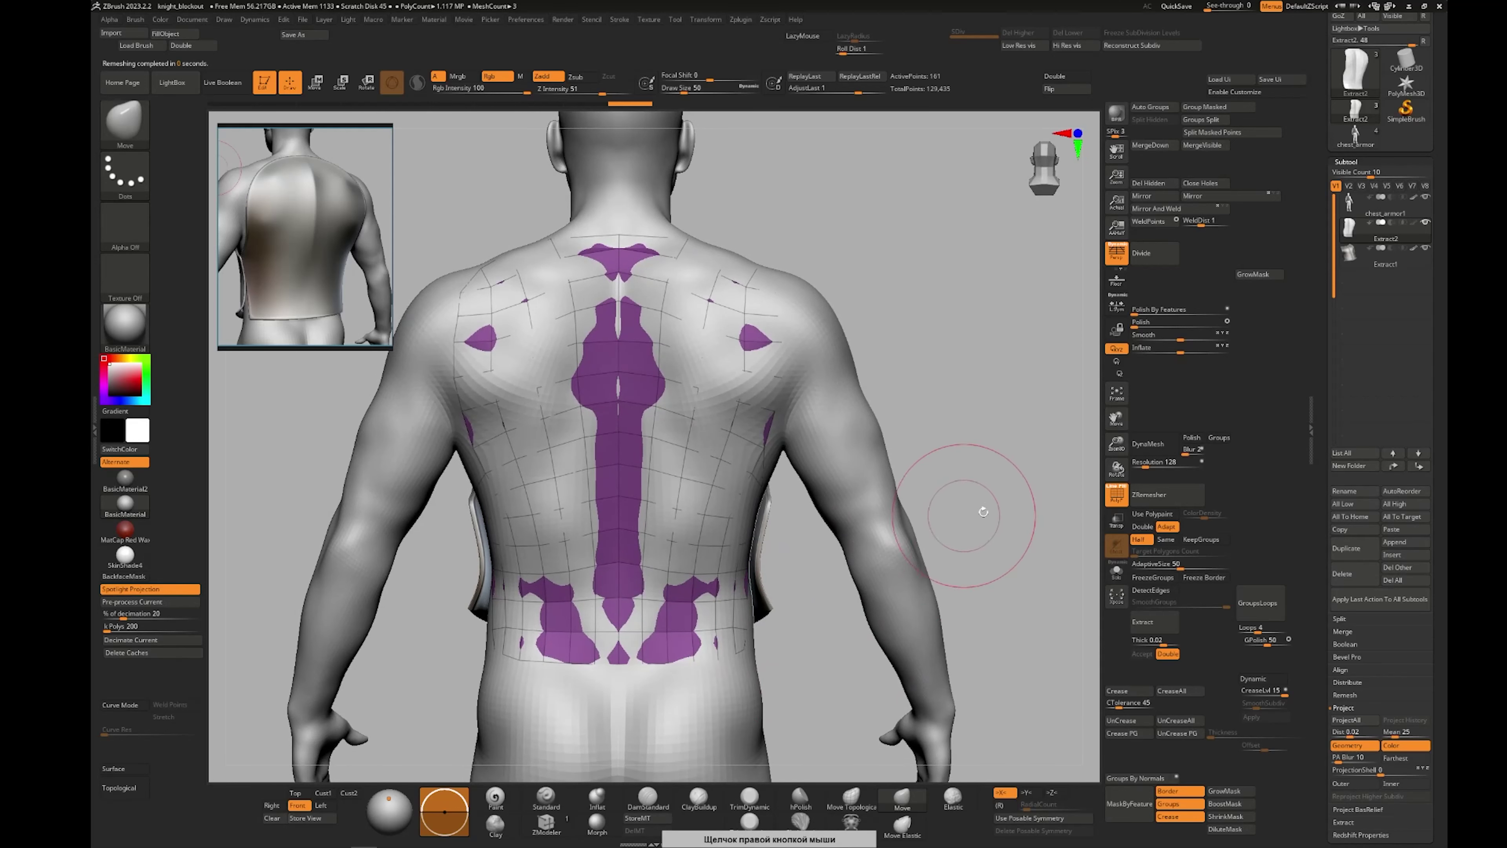
{"action": "left_click", "coordinate": [1135, 312]}
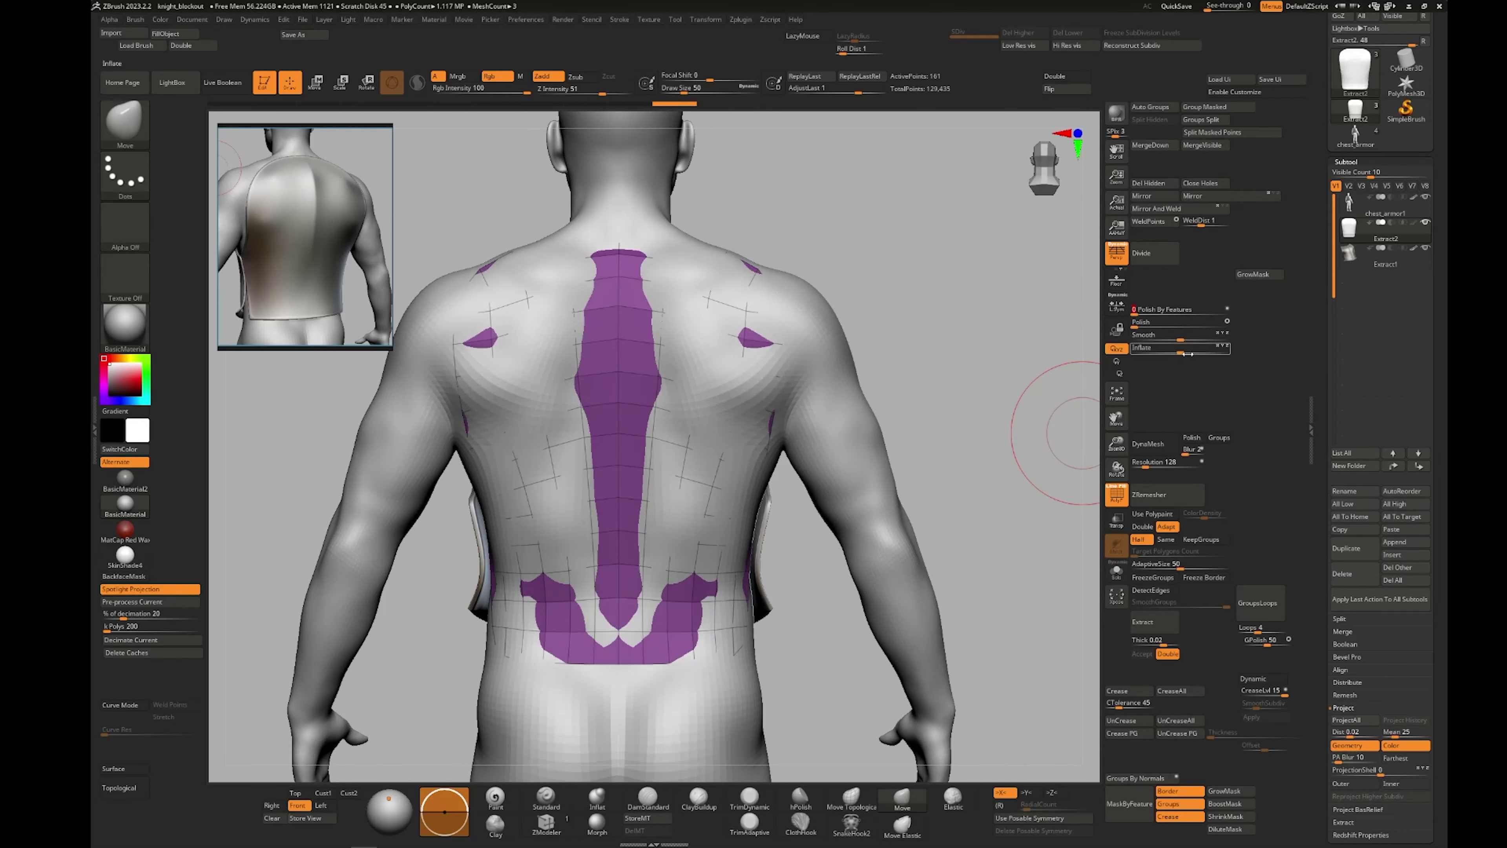
{"action": "left_click_drag", "start_coordinate": [1181, 352], "coordinate": [1185, 354]}
{"action": "right_click_drag", "start_coordinate": [549, 617], "coordinate": [863, 736]}
{"action": "right_click_drag", "start_coordinate": [808, 673], "coordinate": [766, 589]}
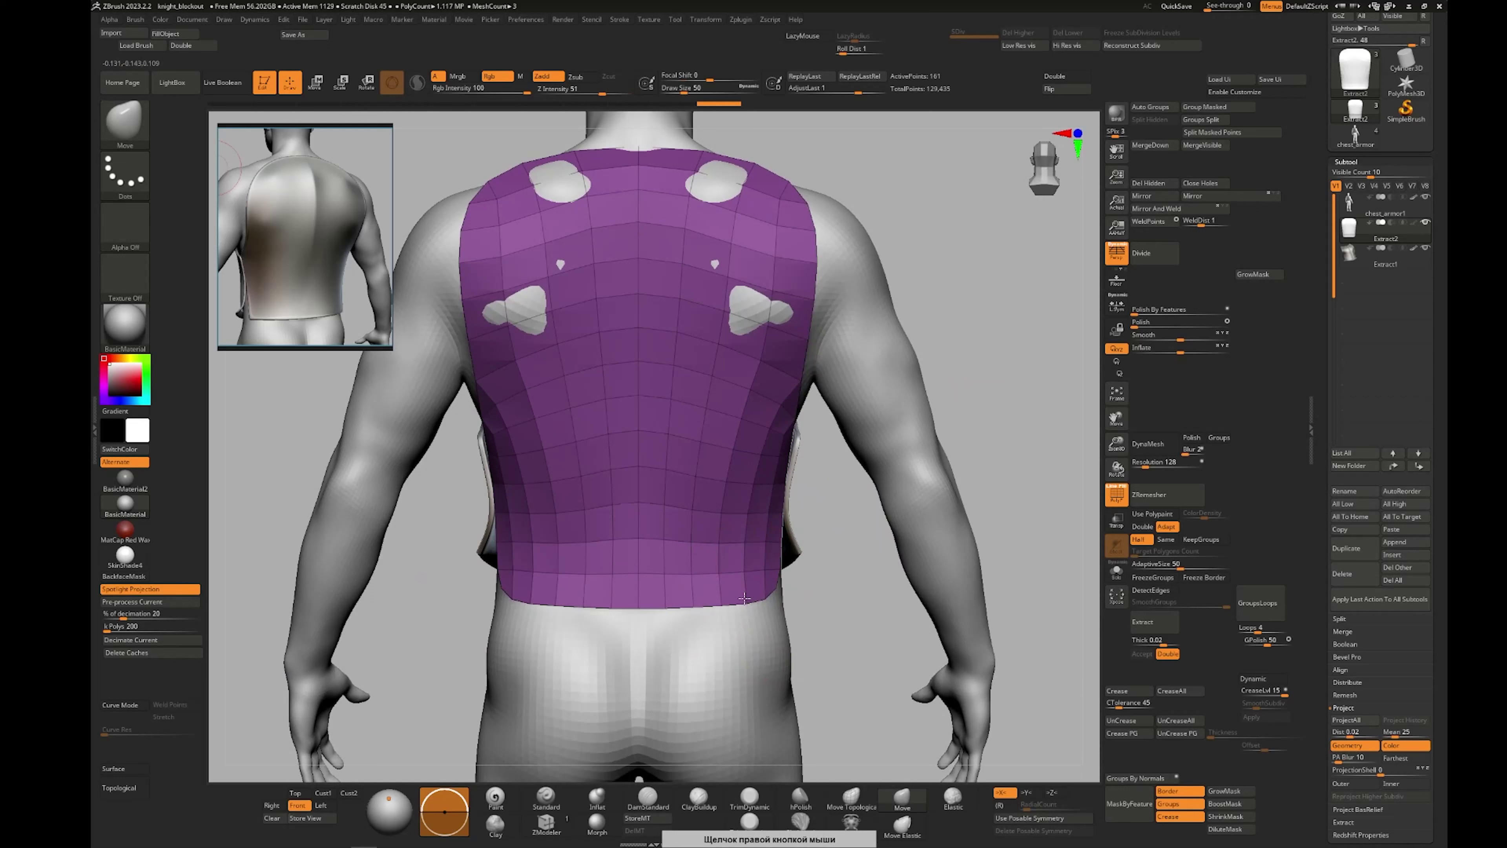
Raise the back plate's bottom edge slightly using the Move brush at a Draw Size of 86
{"action": "key", "text": "bracketright"}
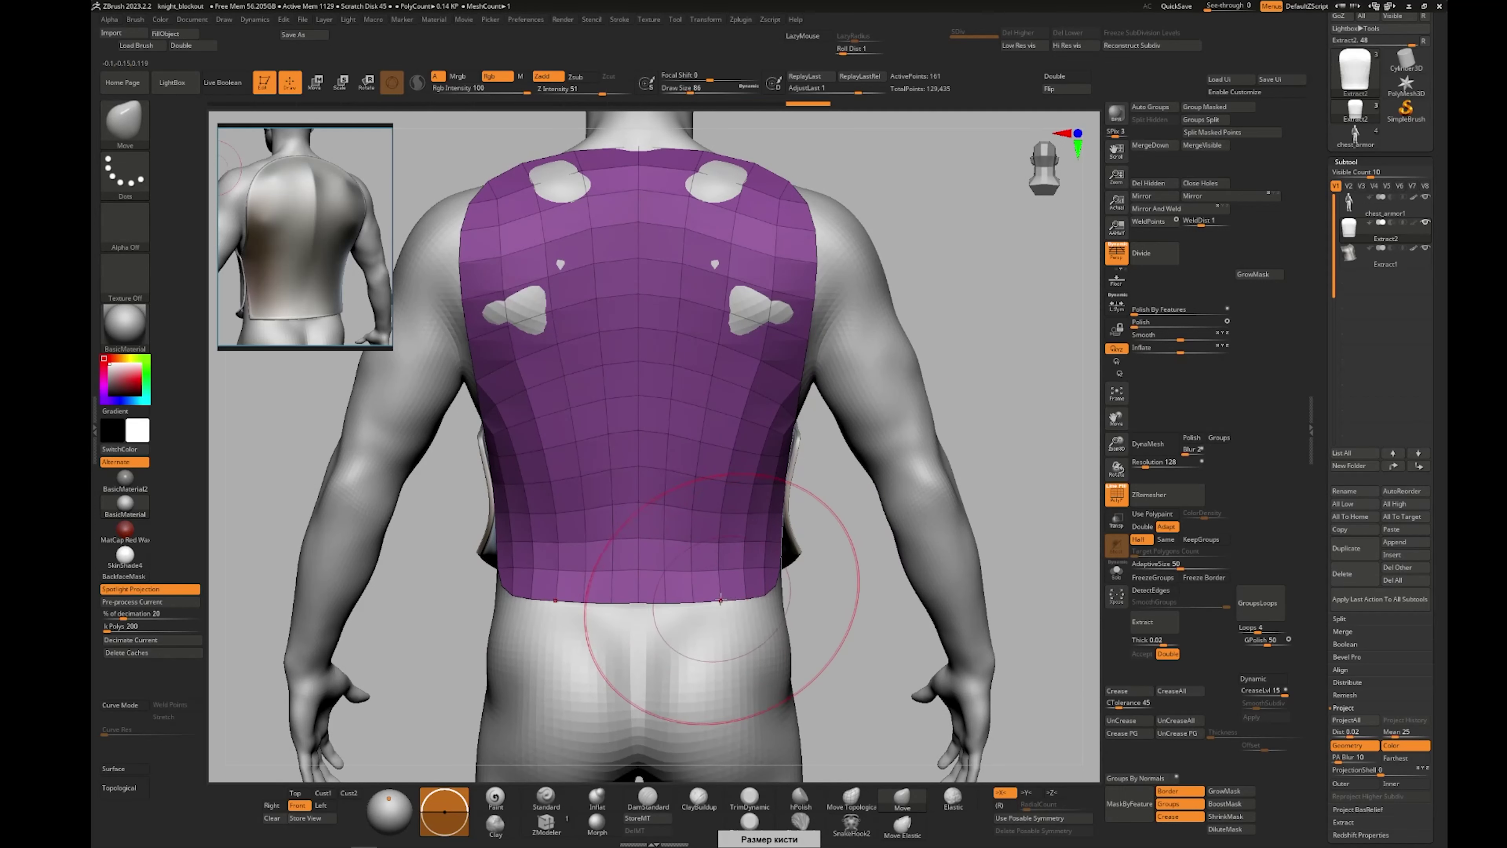
{"action": "left_click_drag", "start_coordinate": [720, 600], "coordinate": [720, 592]}
{"action": "right_click_drag", "start_coordinate": [797, 625], "coordinate": [774, 610]}
{"action": "mouse_move", "coordinate": [762, 524]}
{"action": "right_mouse_down"}
{"action": "mouse_move", "coordinate": [788, 518]}
{"action": "mouse_move", "coordinate": [763, 617]}
{"action": "right_mouse_up"}
Pull the upper back plate outward from the body and adjust its shoulder edges and neckline with the Move brush
{"action": "left_click_drag", "start_coordinate": [752, 449], "coordinate": [736, 441], "text": "alt"}
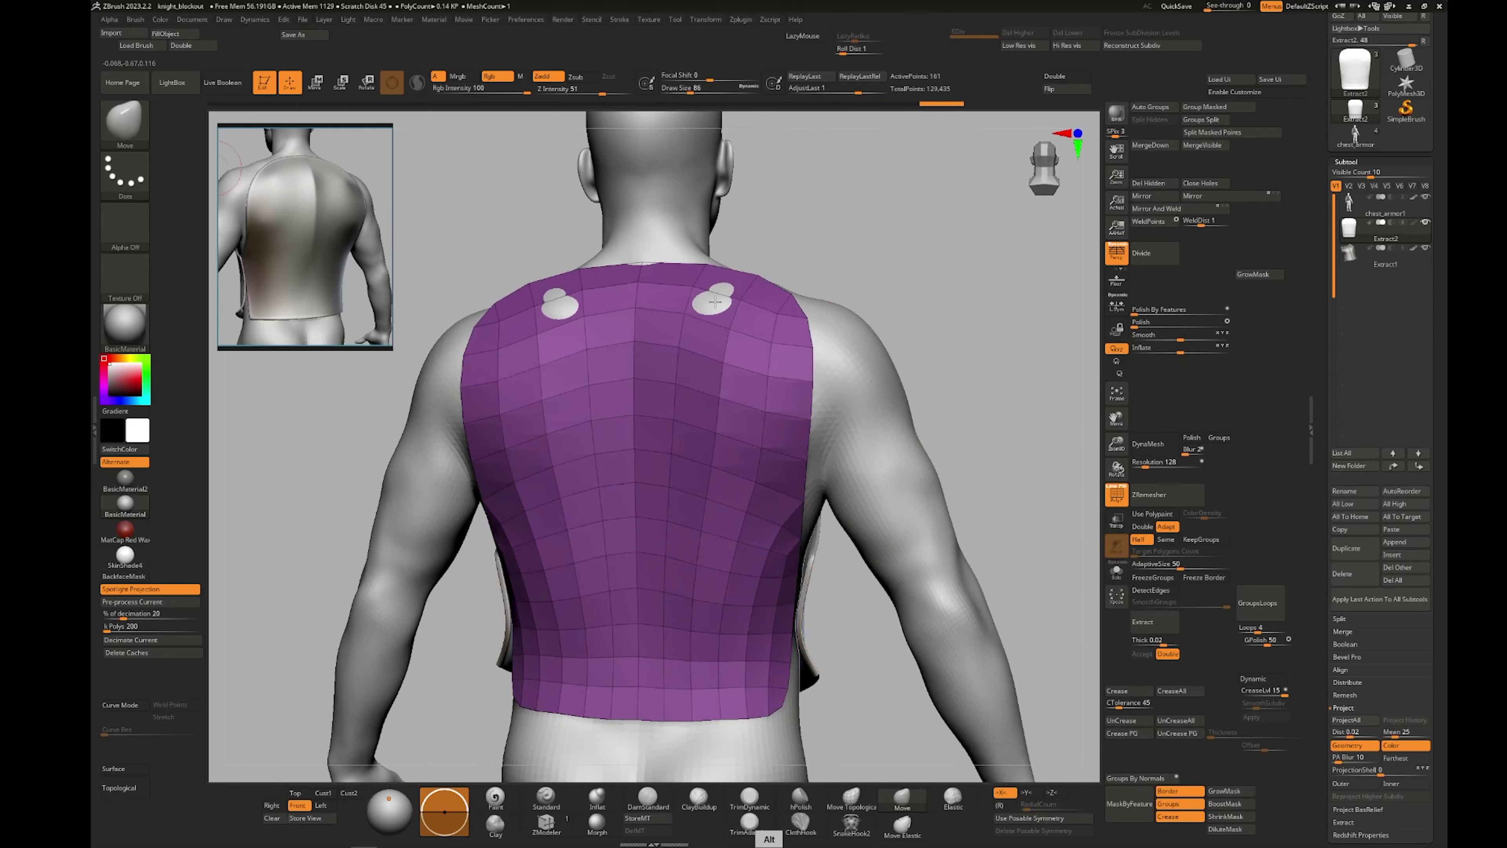
{"action": "right_click_drag", "start_coordinate": [716, 329], "coordinate": [754, 415], "text": "shift"}
{"action": "left_click_drag", "start_coordinate": [778, 301], "coordinate": [765, 306]}
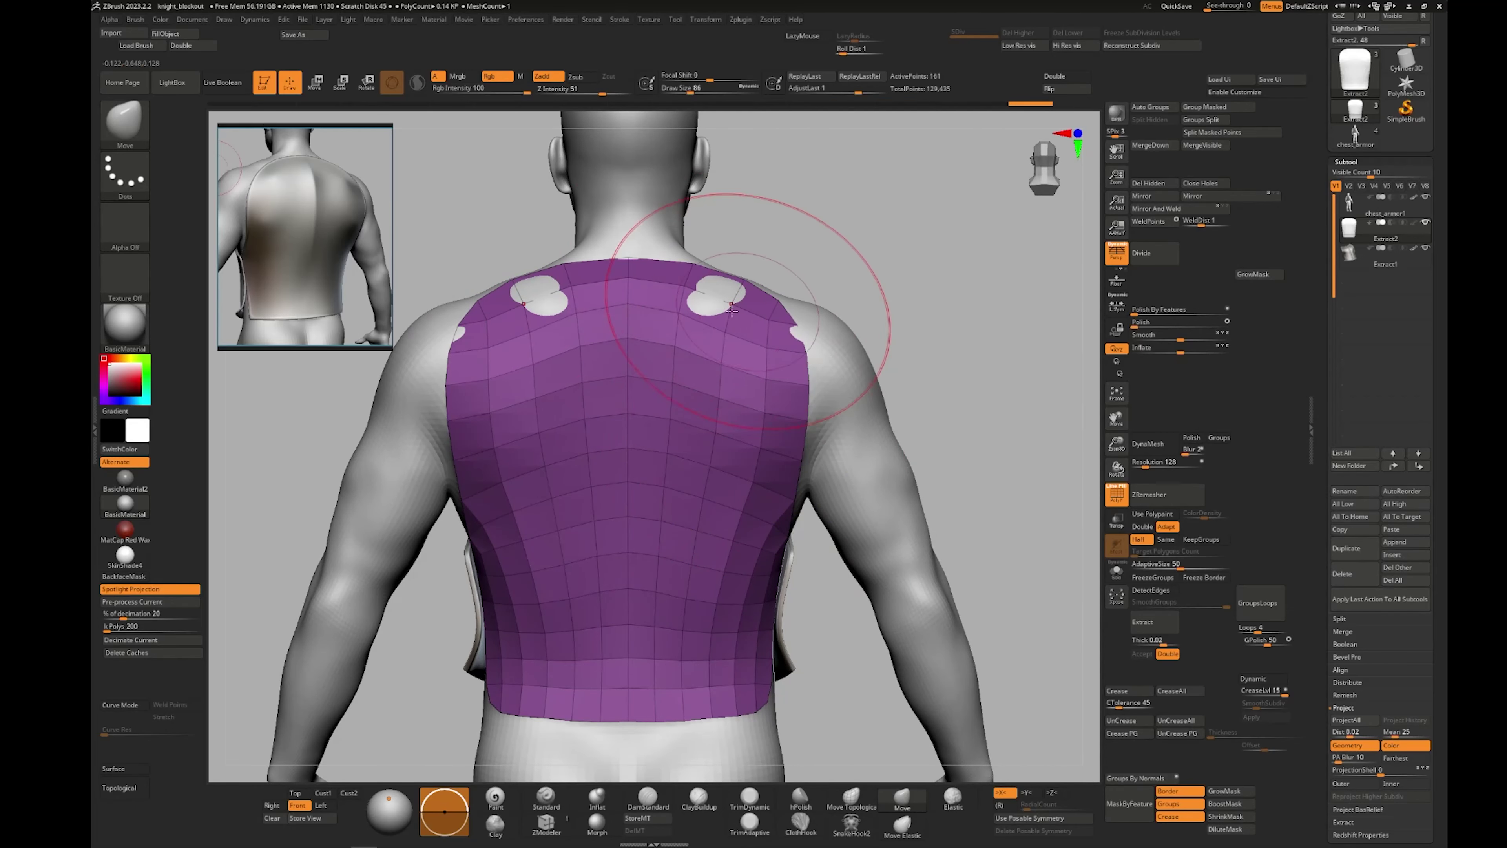
{"action": "left_click_drag", "start_coordinate": [635, 257], "coordinate": [632, 270]}
{"action": "right_click_drag", "start_coordinate": [634, 279], "coordinate": [662, 320]}
{"action": "left_click_drag", "start_coordinate": [651, 282], "coordinate": [643, 268], "text": "alt"}
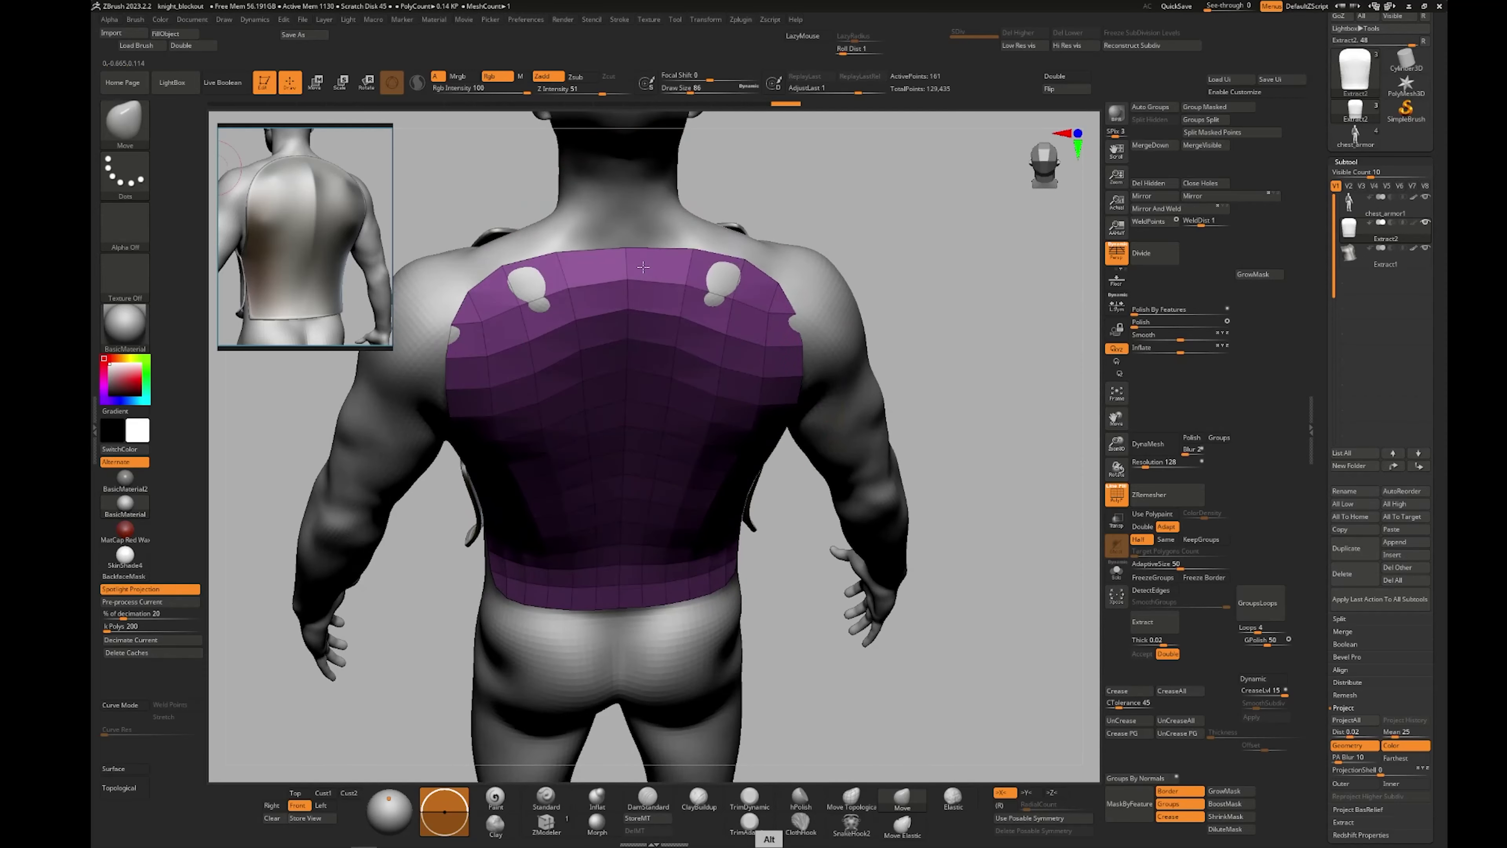
Smooth the back plate's surface over the shoulder blades and undo the last two strokes
{"action": "mouse_move", "coordinate": [697, 400]}
{"action": "right_mouse_down"}
{"action": "mouse_move", "coordinate": [647, 452]}
{"action": "mouse_move", "coordinate": [594, 564]}
{"action": "right_mouse_up"}
{"action": "key", "text": "shift"}
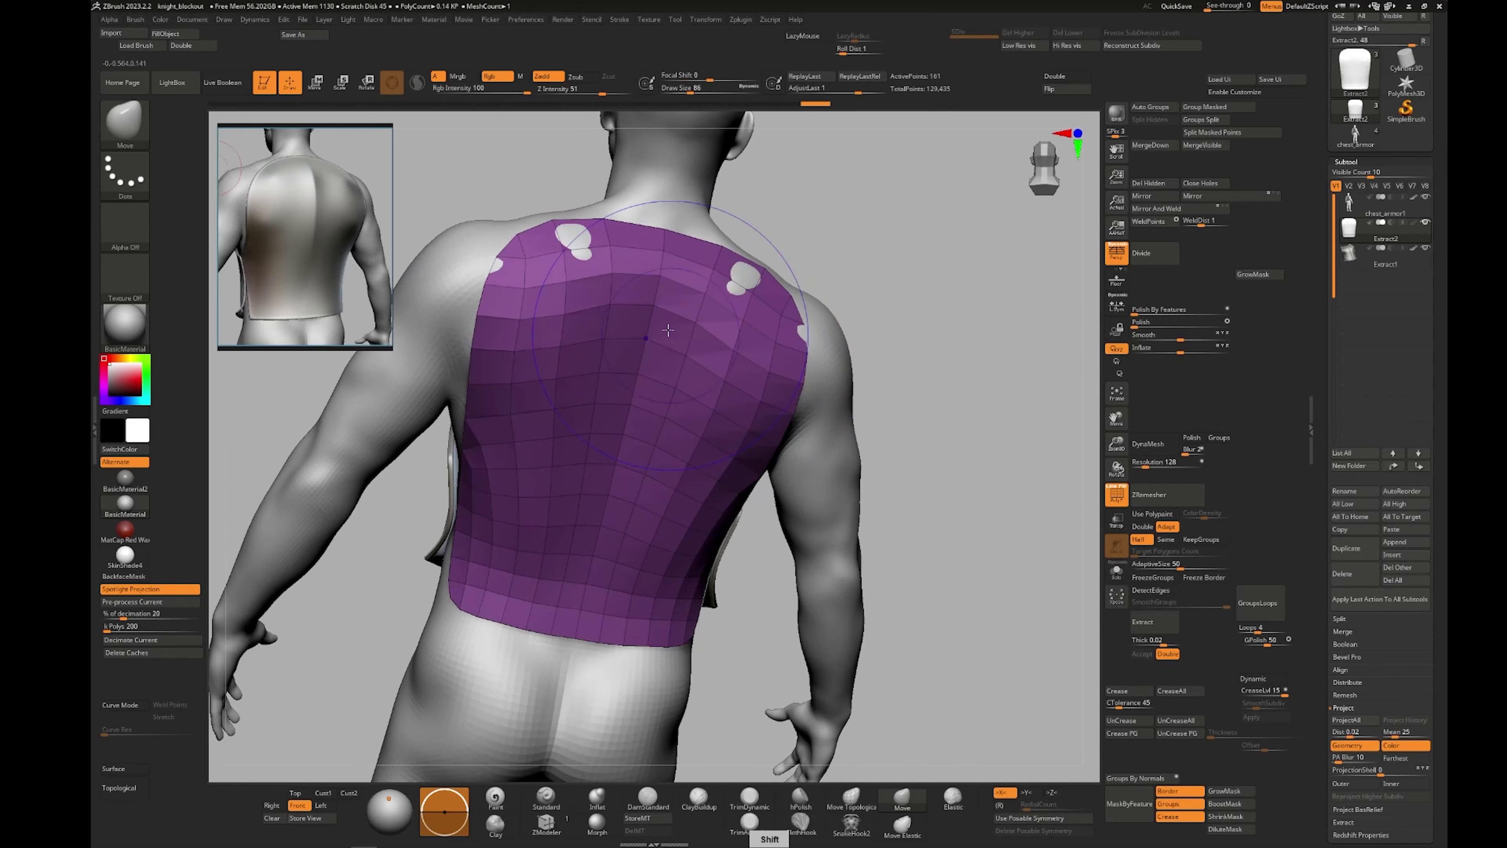
{"action": "mouse_move", "coordinate": [594, 309]}
{"action": "left_mouse_down", "text": "shift"}
{"action": "mouse_move", "coordinate": [546, 392]}
{"action": "mouse_move", "coordinate": [555, 475]}
{"action": "left_mouse_up", "text": "shift"}
{"action": "right_click_drag", "start_coordinate": [672, 443], "coordinate": [712, 466], "text": "shift"}
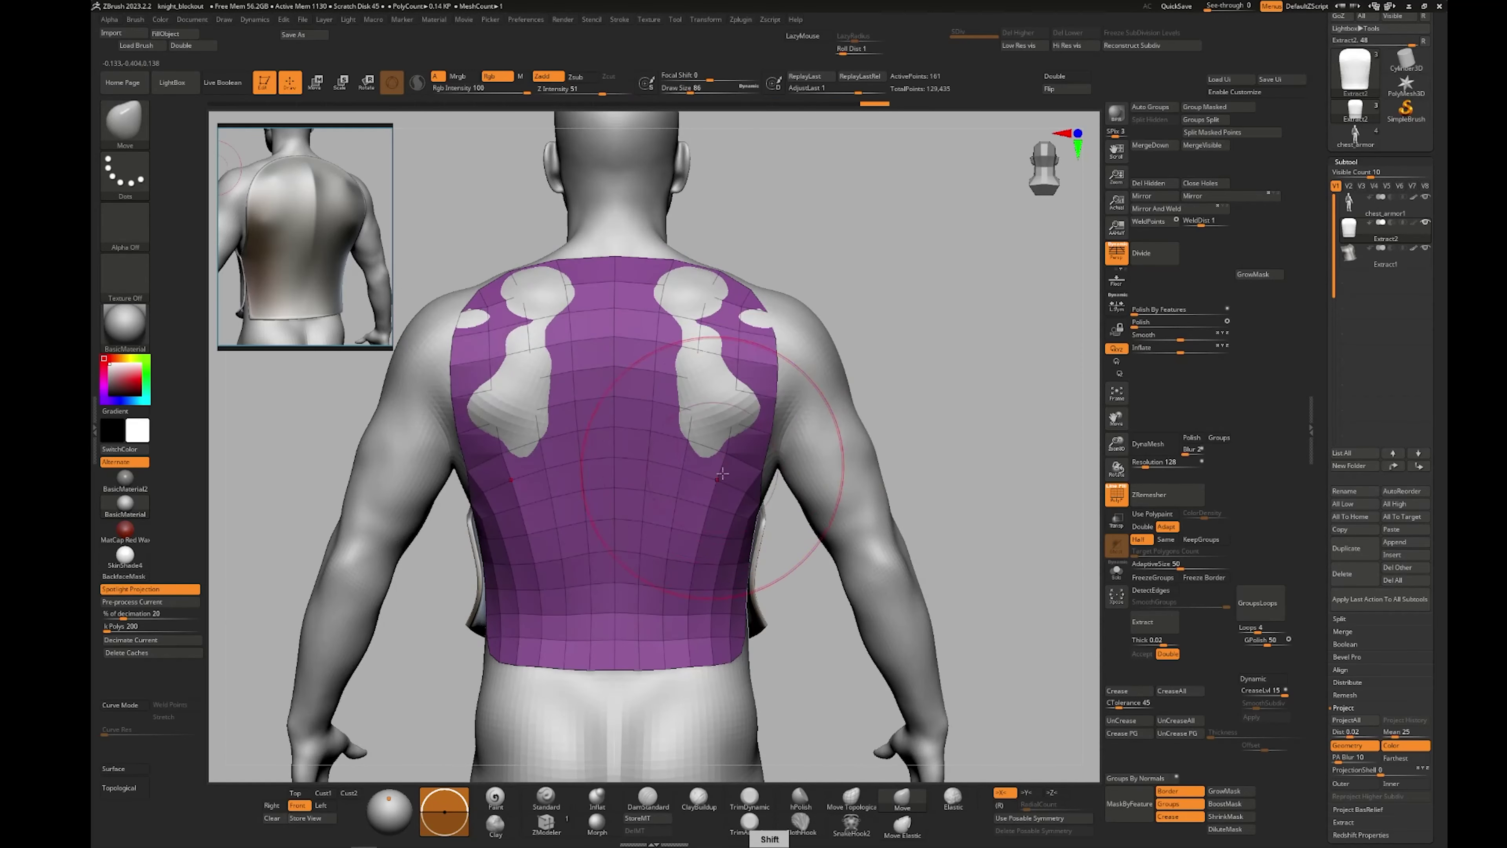
{"action": "key", "text": "ctrl+z"}
{"action": "key", "text": "ctrl+z"}
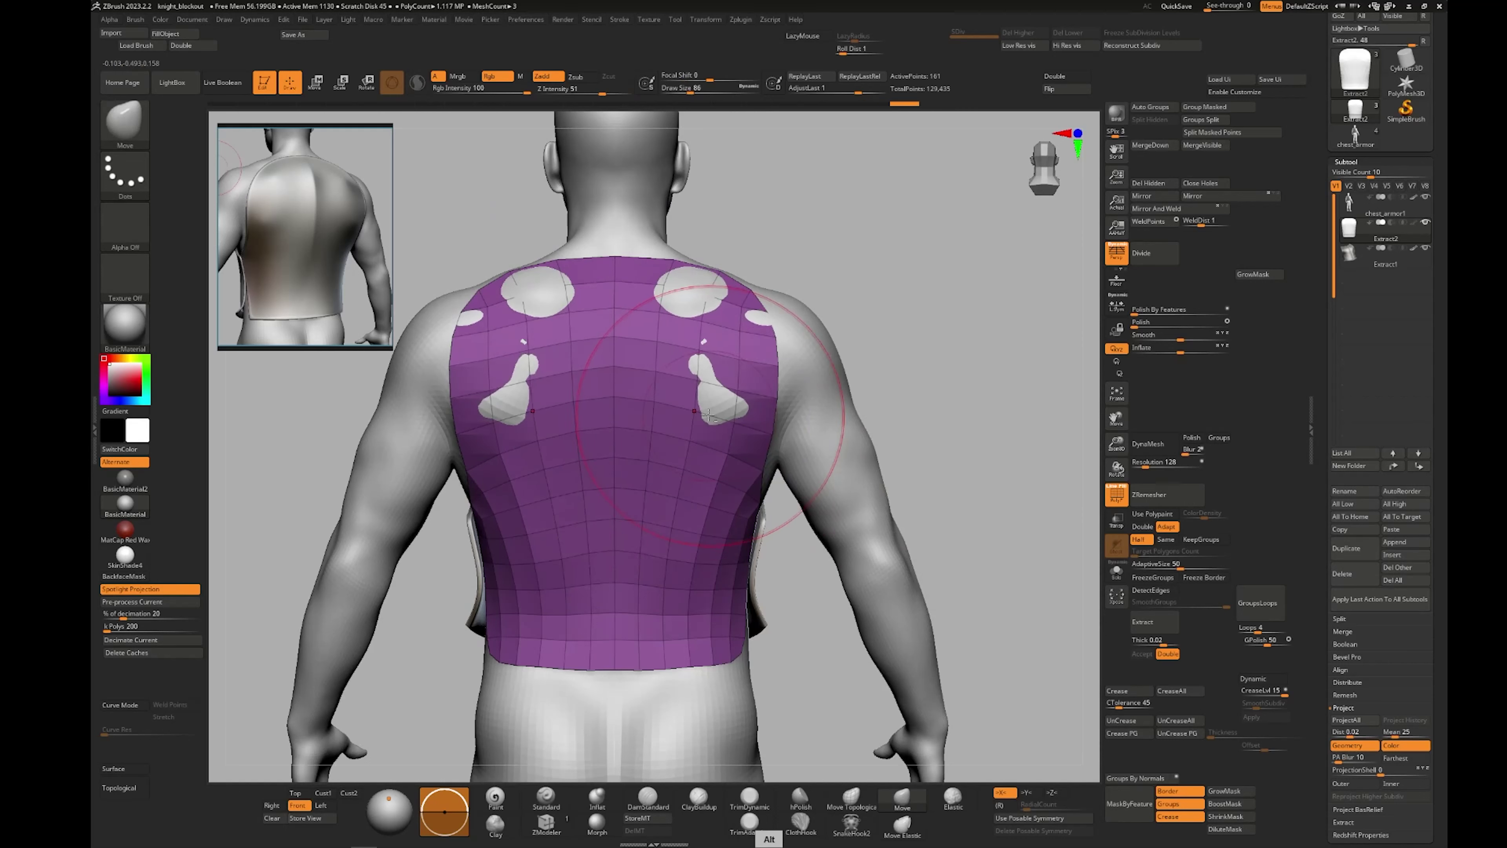
Pull the back plate outward over the shoulder blades until it covers the body, checking it from behind and the side
{"action": "left_click_drag", "start_coordinate": [700, 294], "coordinate": [698, 285], "text": "alt"}
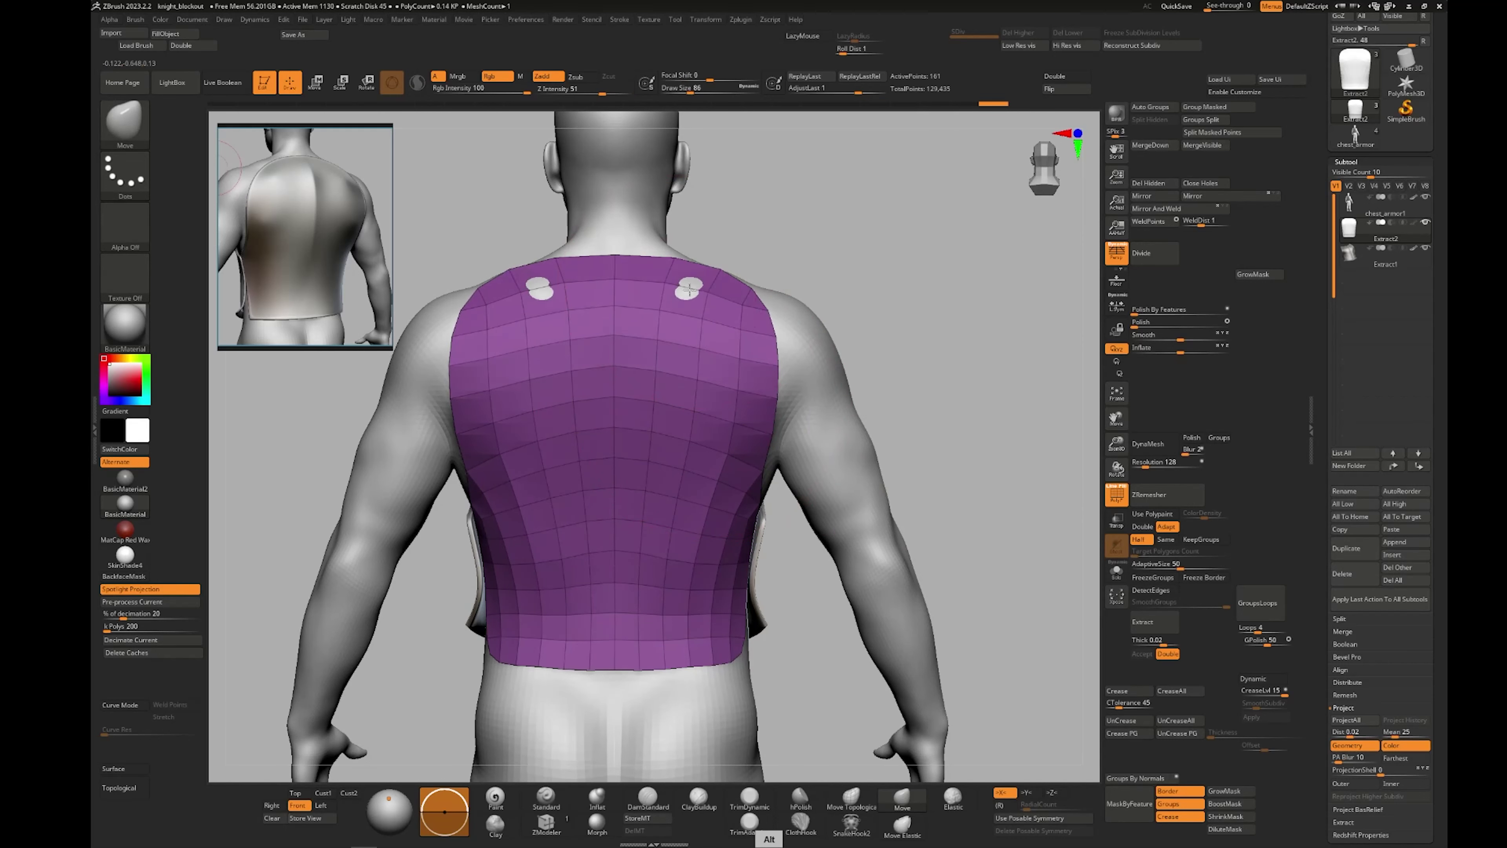
{"action": "right_click_drag", "start_coordinate": [714, 349], "coordinate": [777, 410]}
{"action": "right_click_drag", "start_coordinate": [659, 447], "coordinate": [617, 475]}
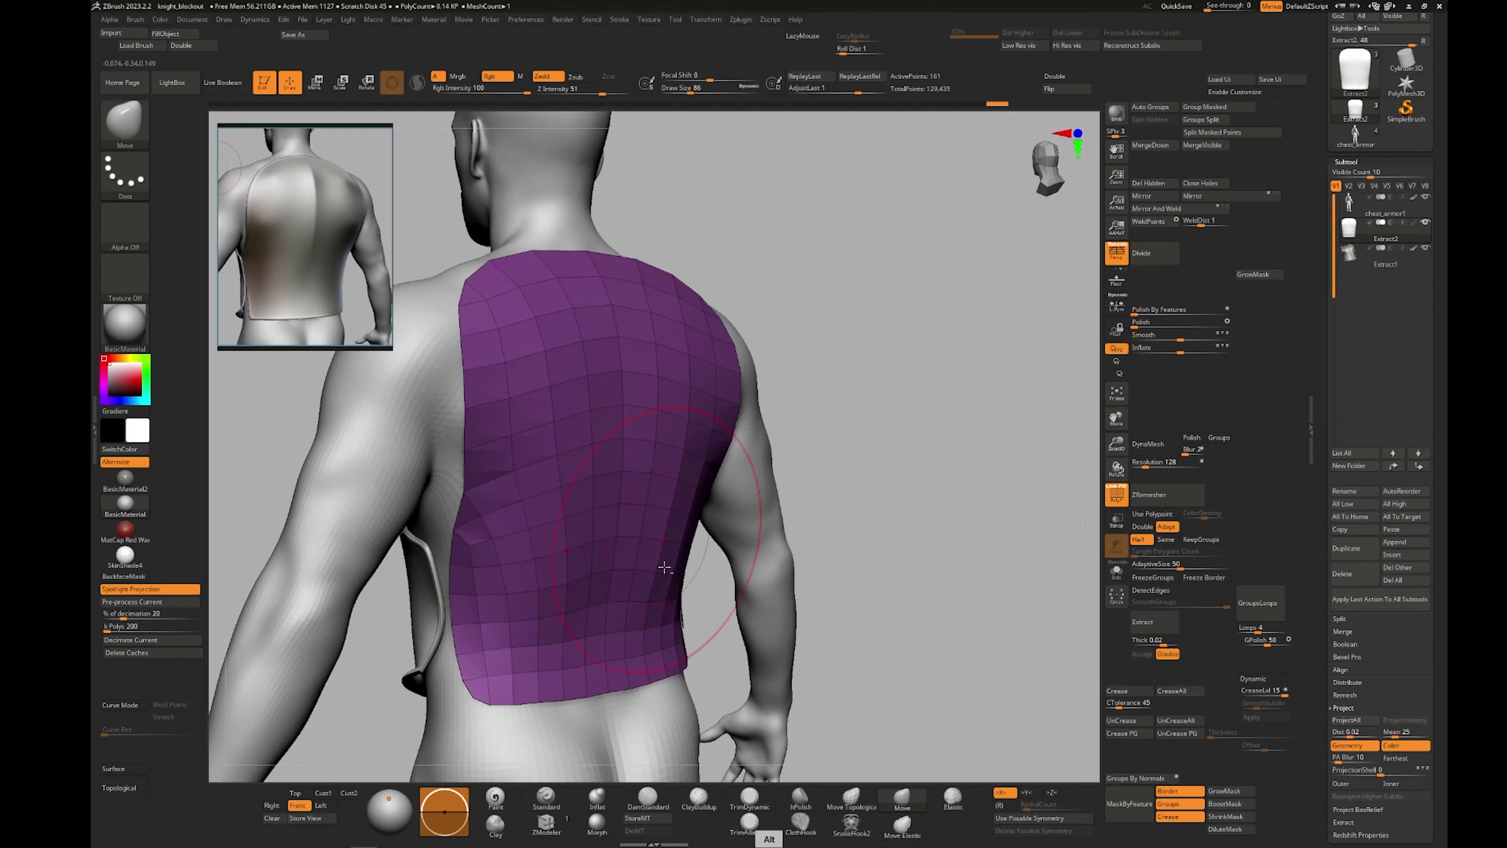
{"action": "right_click_drag", "start_coordinate": [665, 567], "coordinate": [679, 664]}
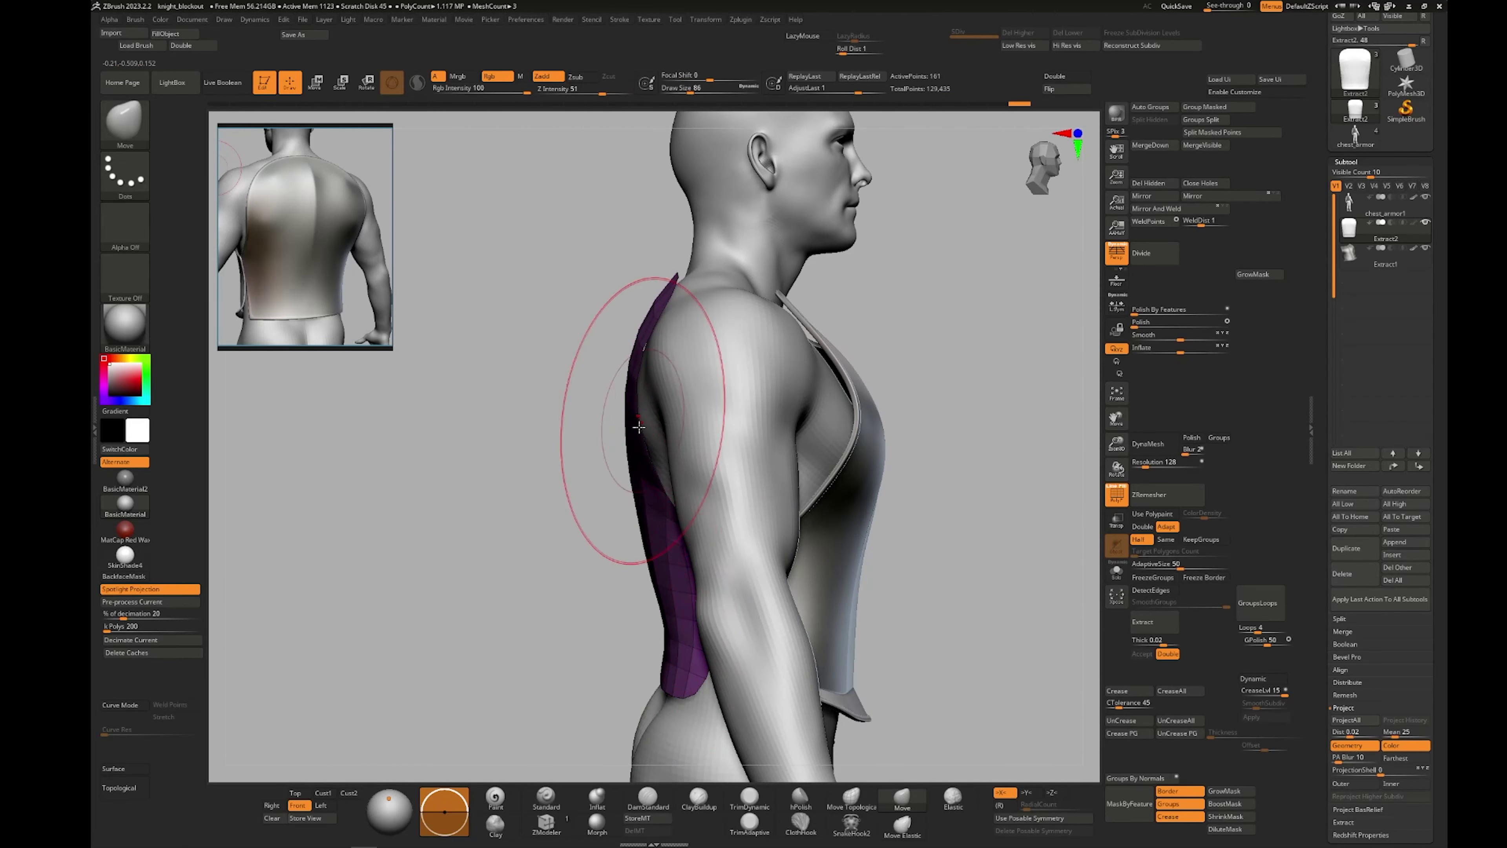
{"action": "right_click_drag", "start_coordinate": [646, 499], "coordinate": [741, 336]}
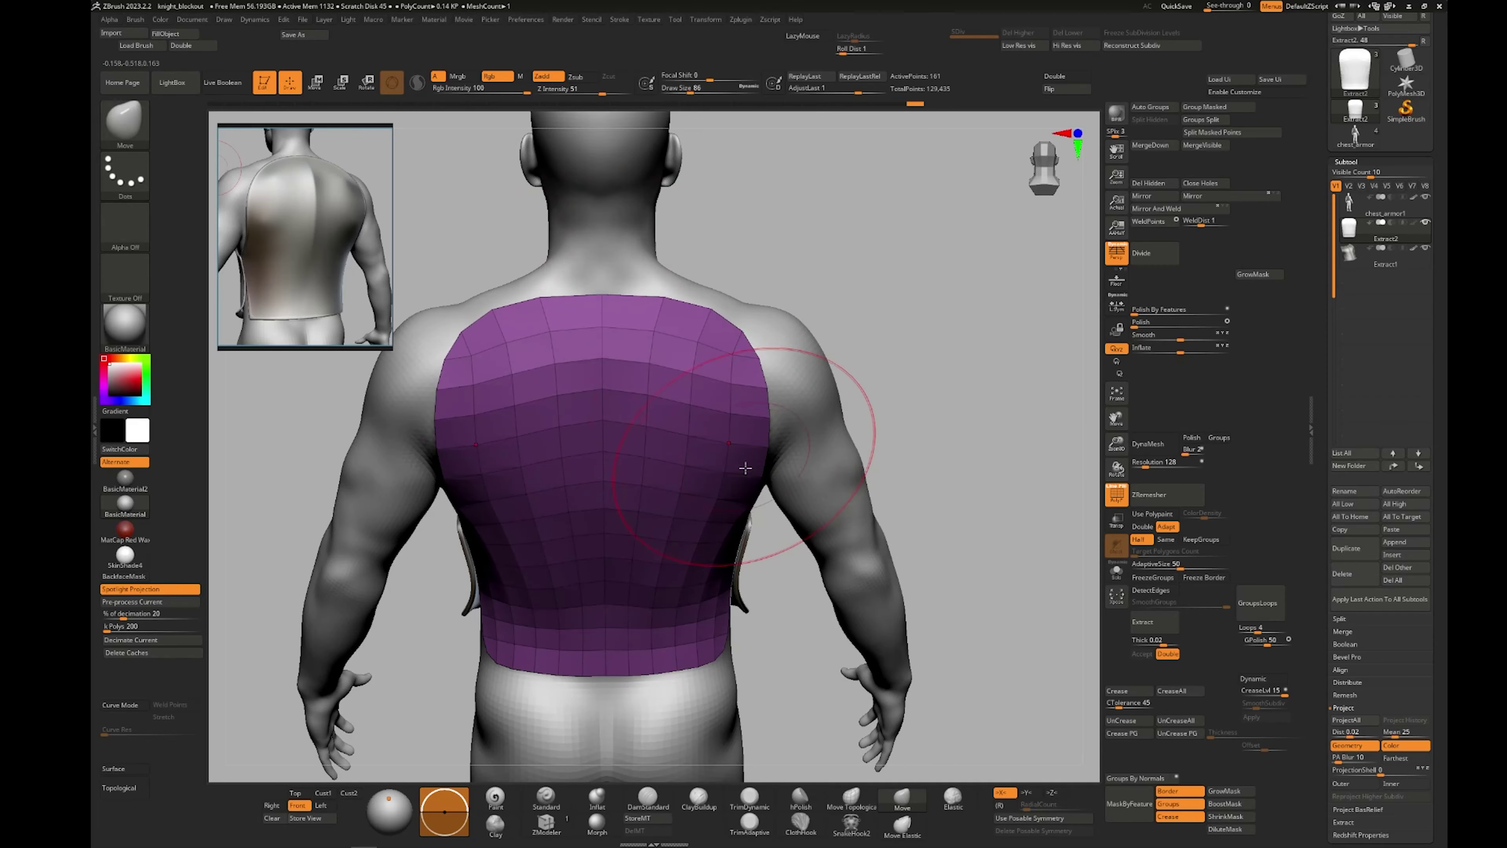
Square off the back plate's lower corner and straighten its side edge with the Move brush reduced to a Draw Size of 9
{"action": "mouse_move", "coordinate": [745, 468]}
{"action": "right_mouse_down"}
{"action": "mouse_move", "coordinate": [738, 591]}
{"action": "mouse_move", "coordinate": [673, 640]}
{"action": "right_mouse_up"}
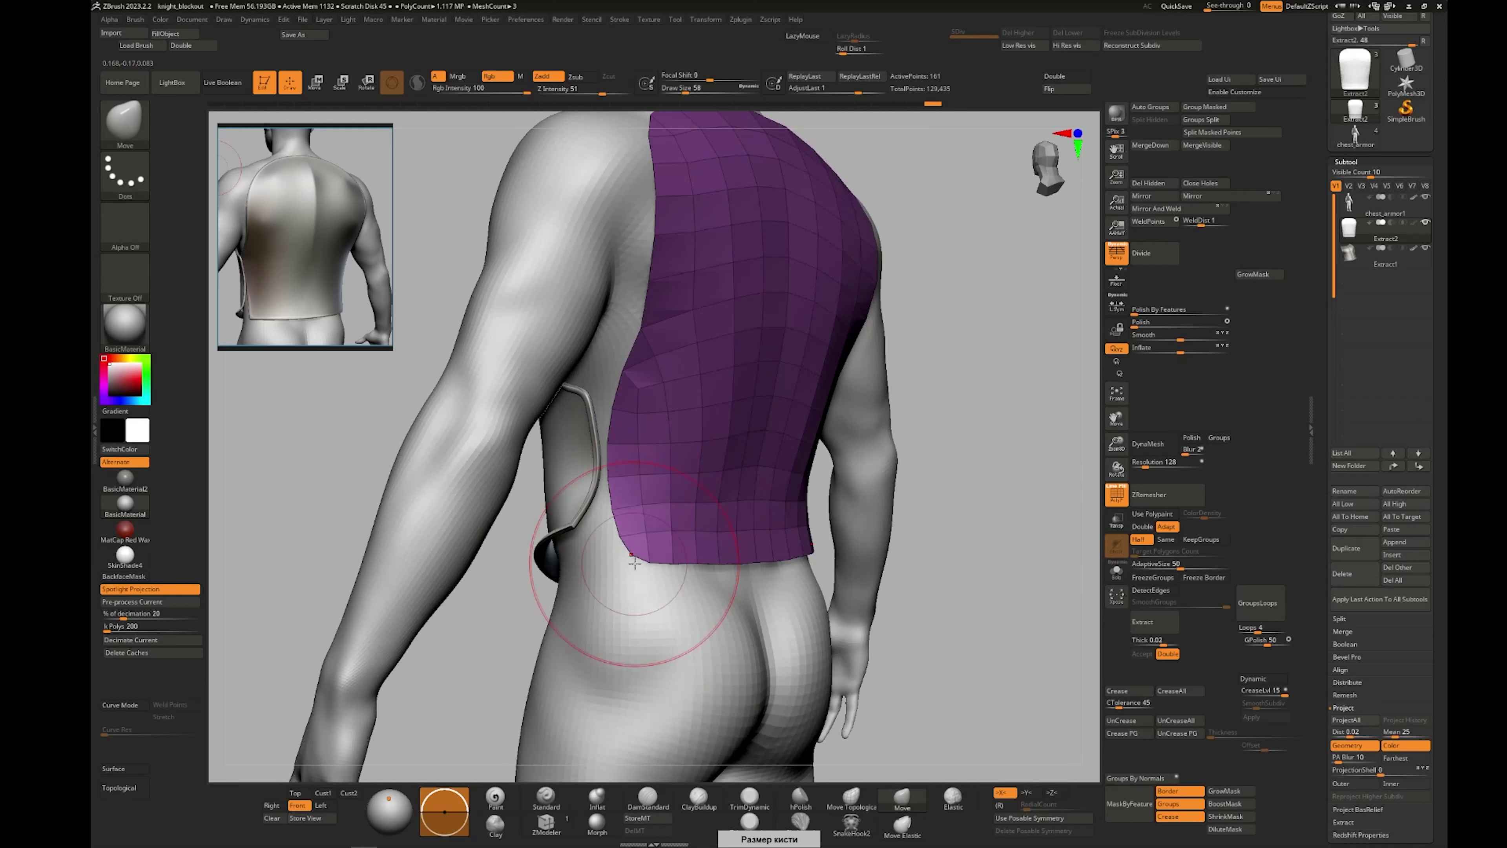
{"action": "right_click_drag", "start_coordinate": [632, 555], "coordinate": [633, 568]}
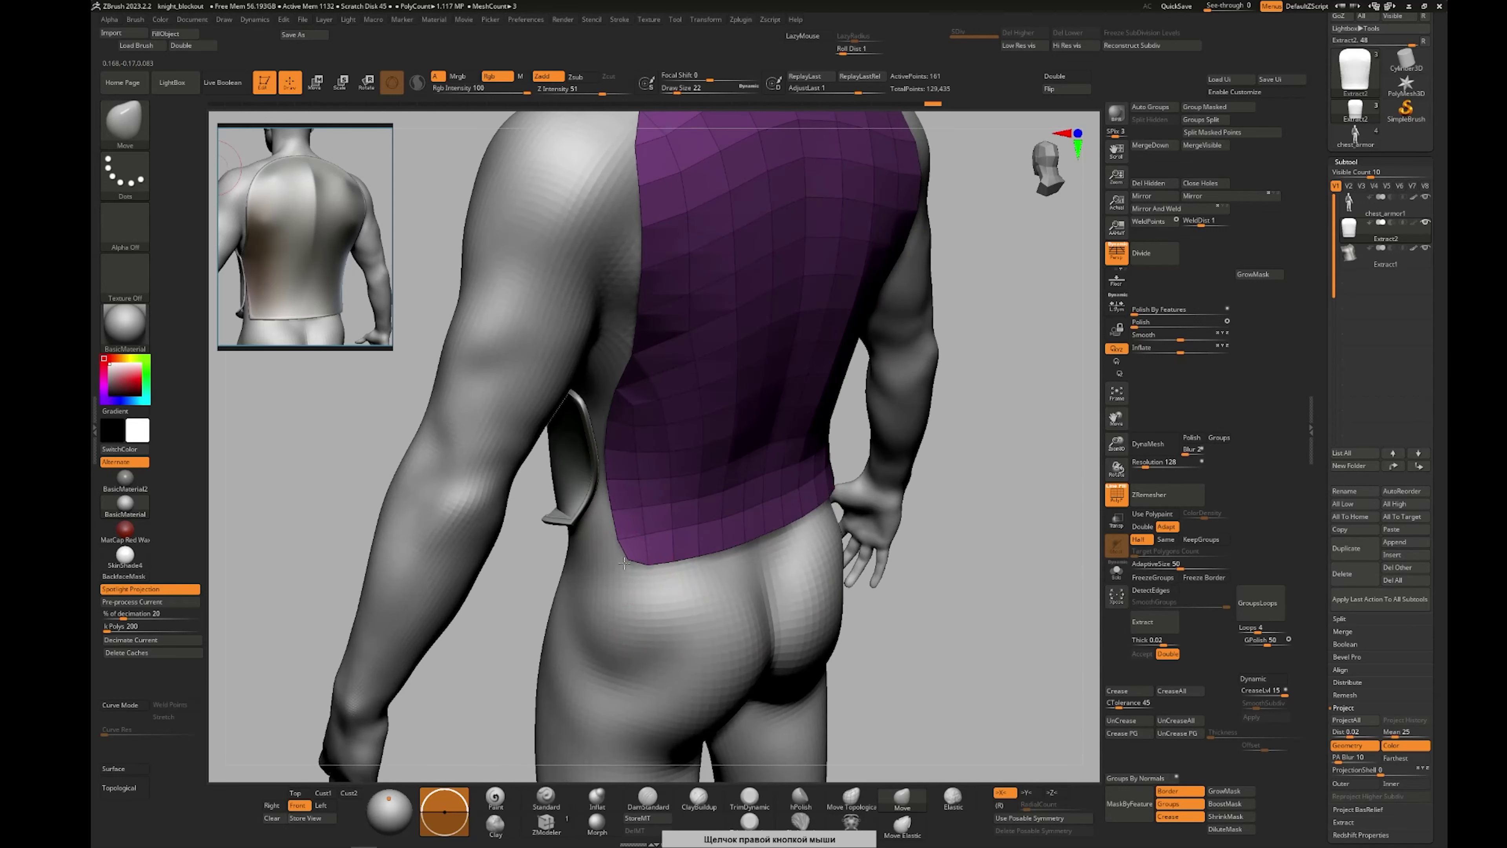
{"action": "left_click_drag", "start_coordinate": [624, 563], "coordinate": [625, 574]}
{"action": "right_click_drag", "start_coordinate": [625, 589], "coordinate": [639, 572]}
{"action": "key", "text": "s"}
{"action": "left_click_drag", "start_coordinate": [633, 564], "coordinate": [623, 563]}
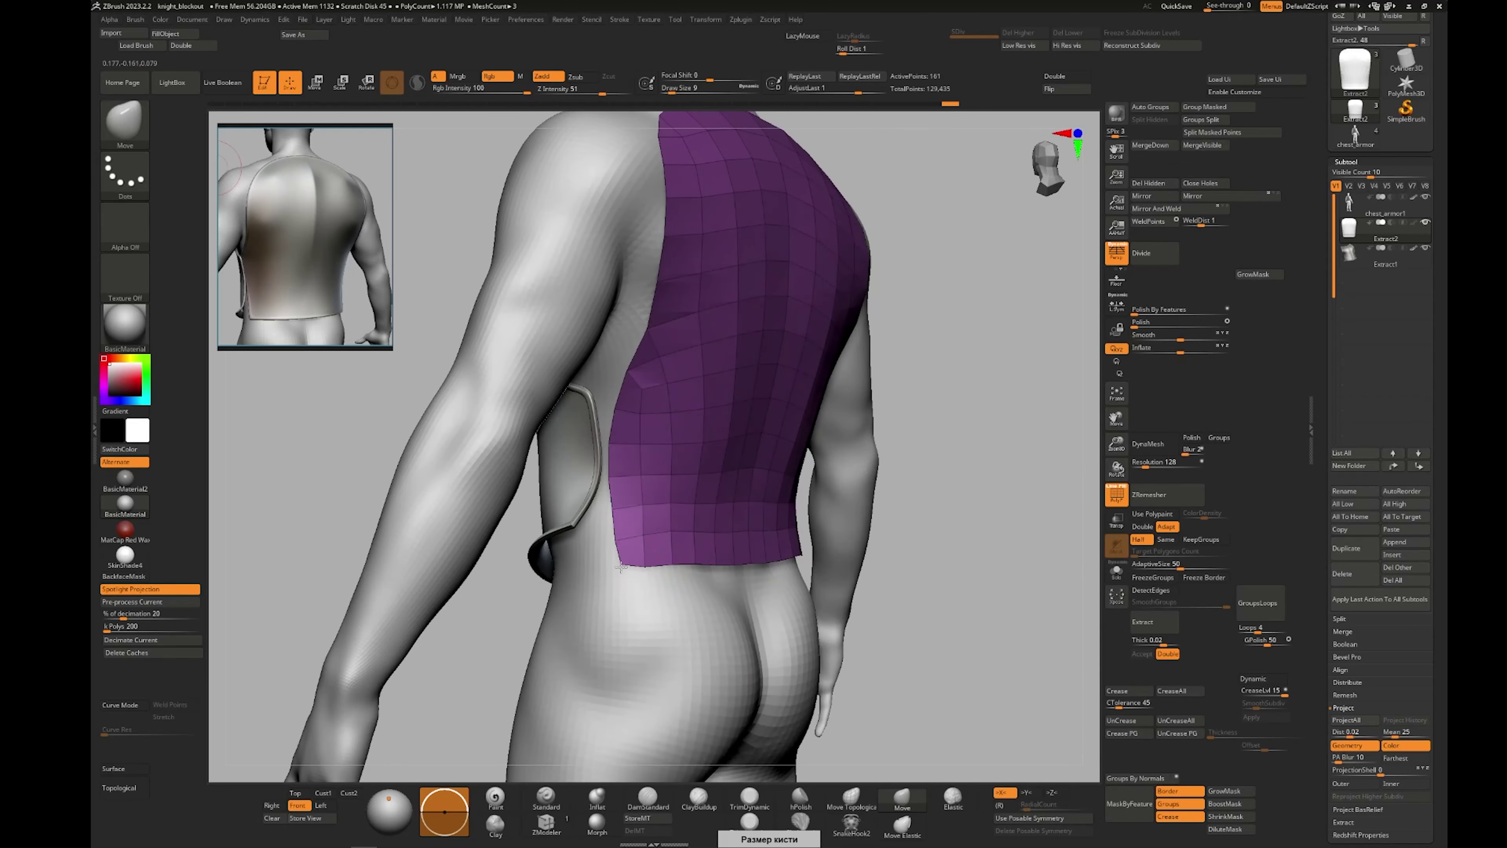
{"action": "right_click_drag", "start_coordinate": [617, 571], "coordinate": [606, 486]}
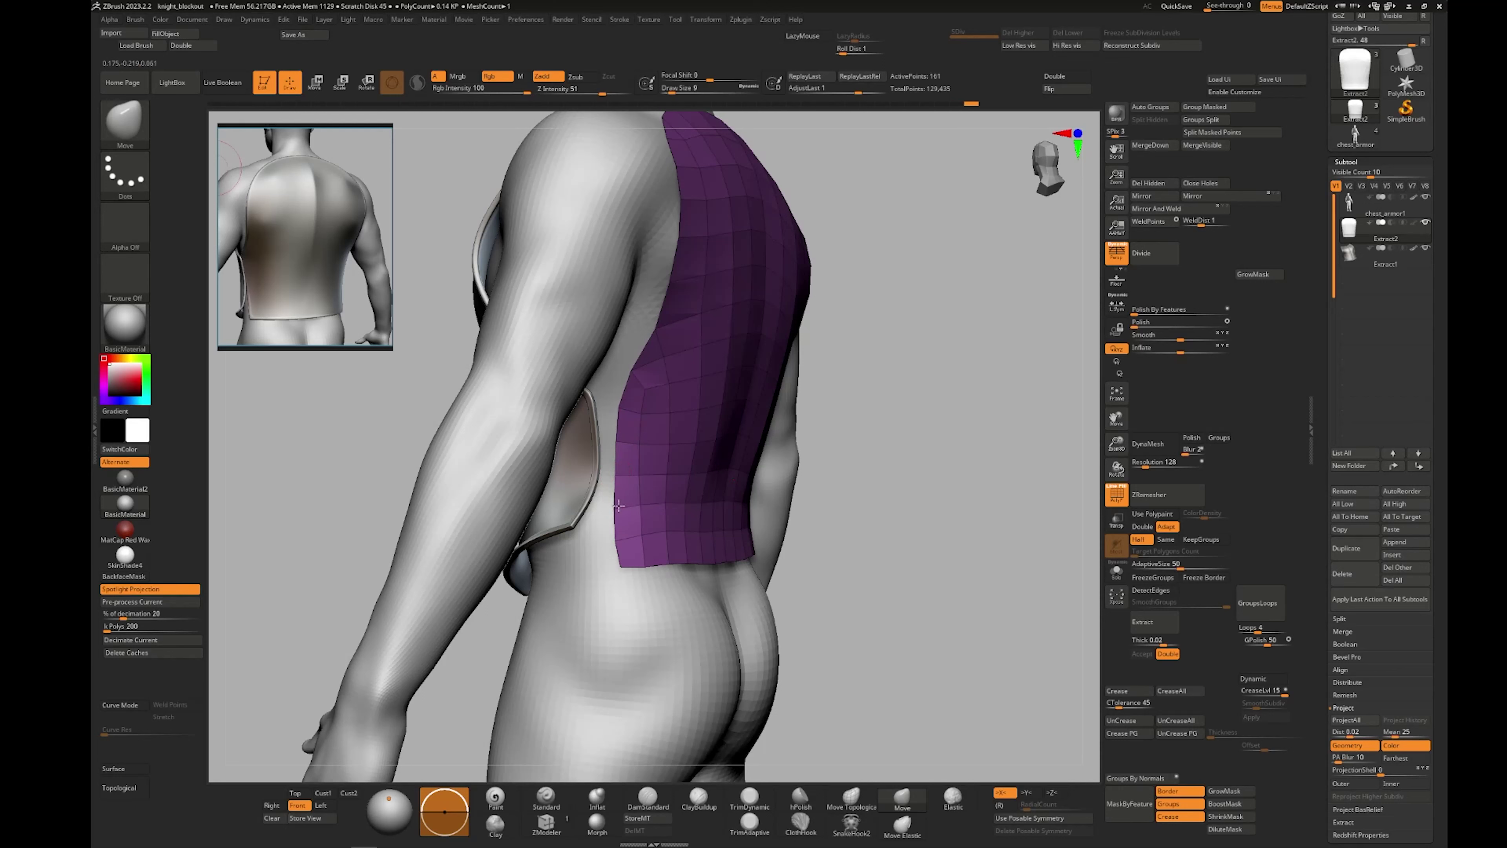
{"action": "right_click_drag", "start_coordinate": [656, 583], "coordinate": [620, 414]}
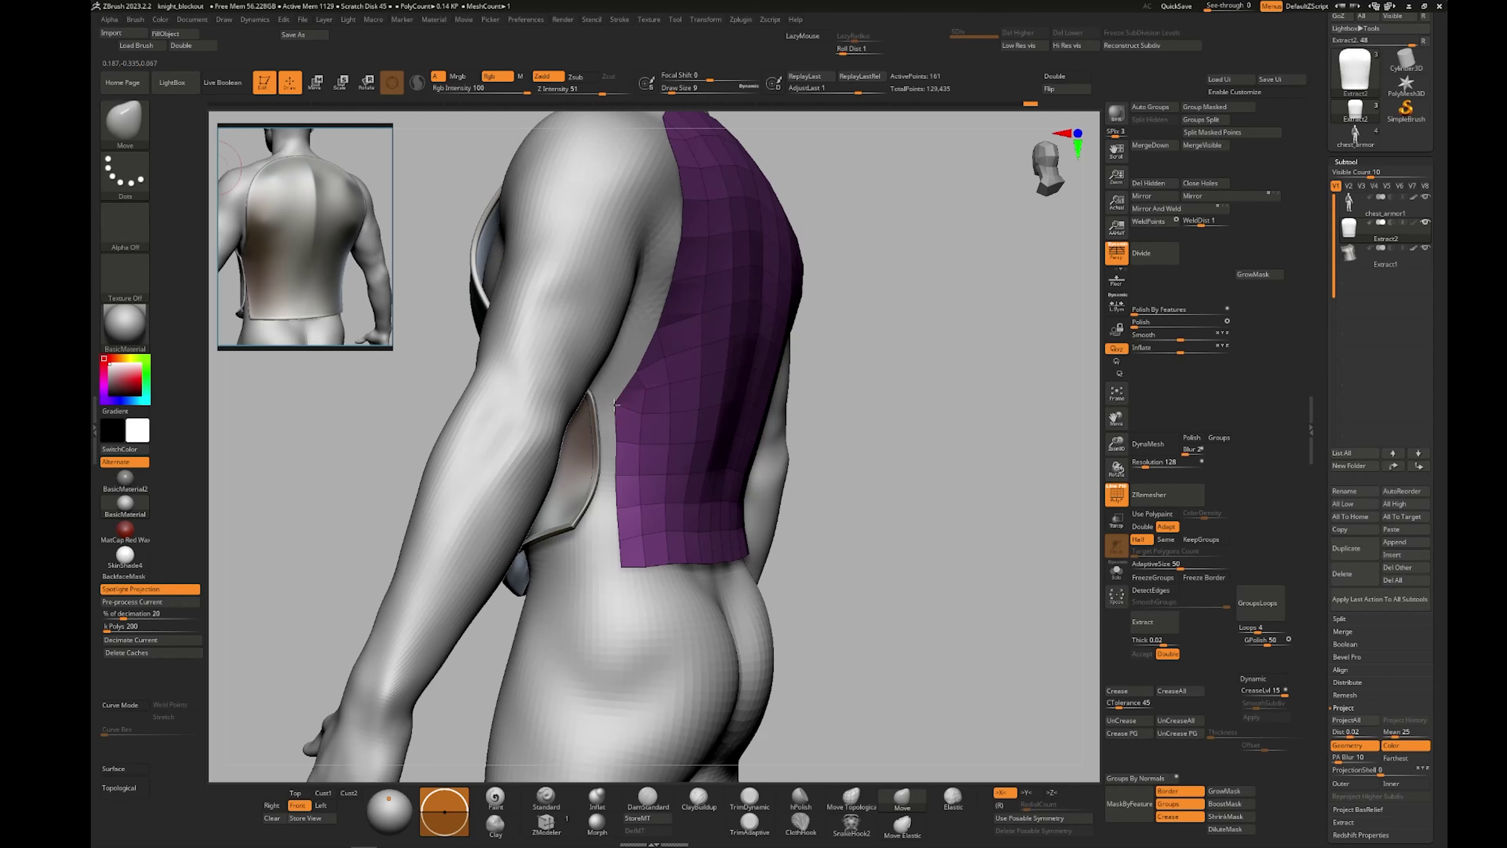
Enlarge the Move brush and raise the corners and middle of the back plate's bottom edge
{"action": "mouse_move", "coordinate": [617, 437]}
{"action": "right_mouse_down"}
{"action": "mouse_move", "coordinate": [701, 594]}
{"action": "mouse_move", "coordinate": [679, 598]}
{"action": "right_mouse_up"}
{"action": "key", "text": "bracketright"}
{"action": "key", "text": "bracketright"}
{"action": "key", "text": "bracketright"}
{"action": "key", "text": "bracketright"}
{"action": "key", "text": "bracketright"}
{"action": "key", "text": "bracketright"}
{"action": "key", "text": "bracketright"}
{"action": "key", "text": "bracketright"}
{"action": "key", "text": "bracketright"}
{"action": "key", "text": "bracketright"}
{"action": "key", "text": "bracketright"}
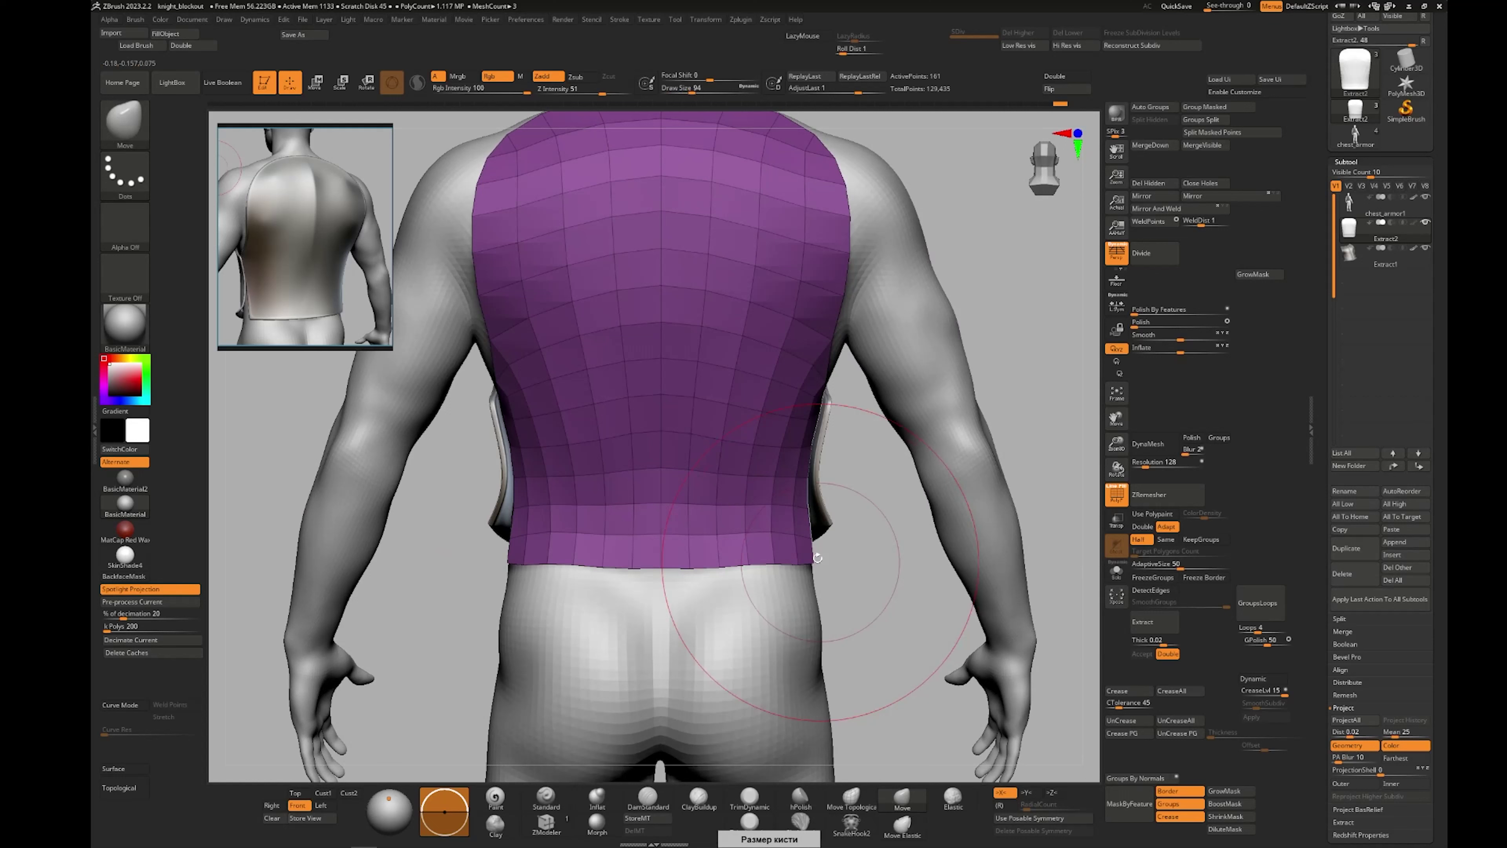
{"action": "left_click_drag", "start_coordinate": [814, 562], "coordinate": [811, 555]}
{"action": "left_click_drag", "start_coordinate": [671, 551], "coordinate": [670, 536]}
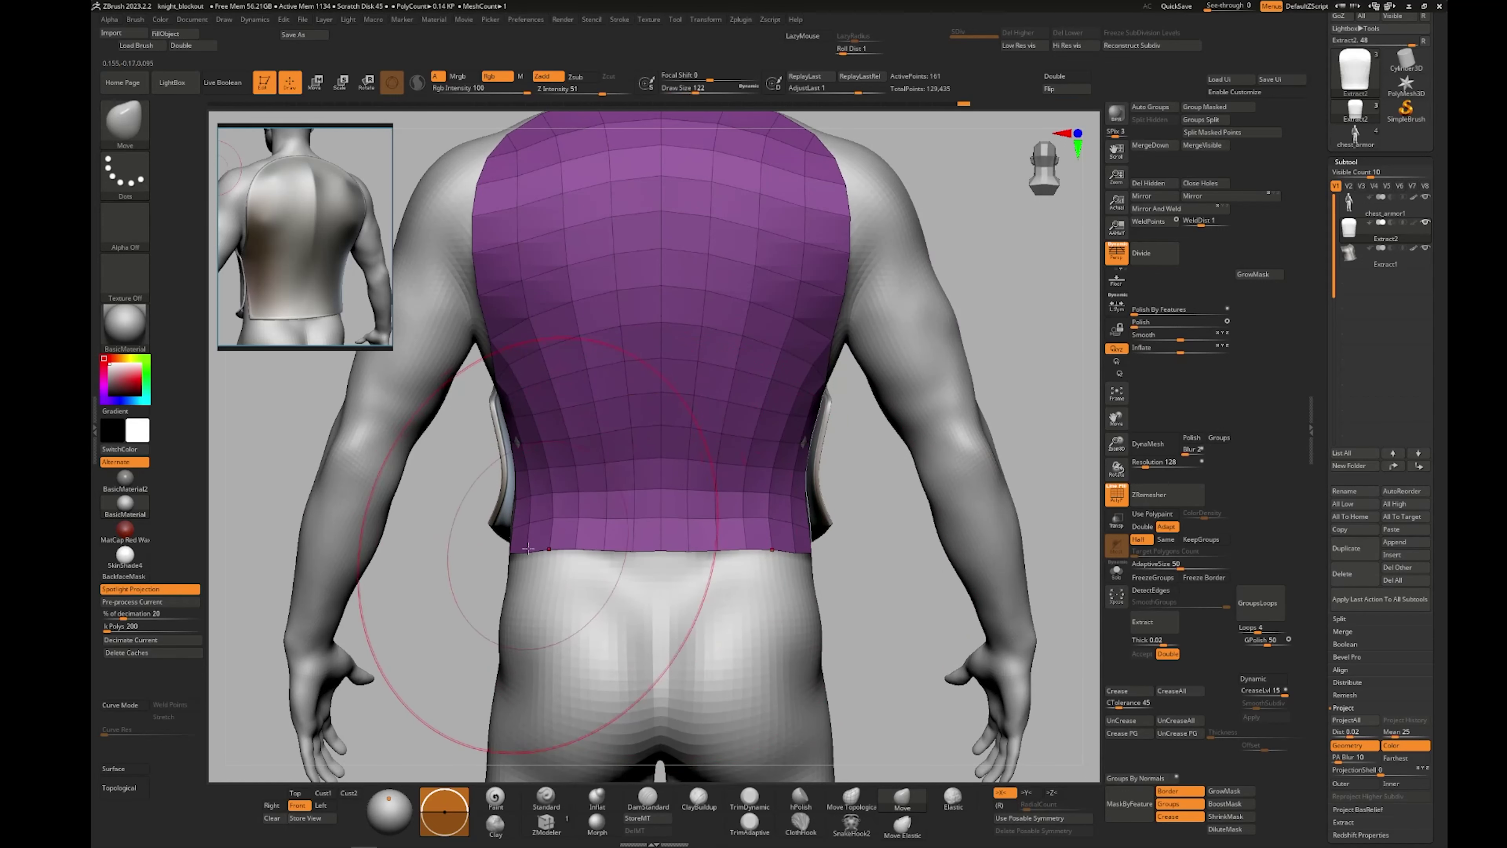
Lower and even out the back plate's bottom edge along the waist with the Move brush at a Draw Size of about 106
{"action": "right_click_drag", "start_coordinate": [560, 663], "coordinate": [505, 431]}
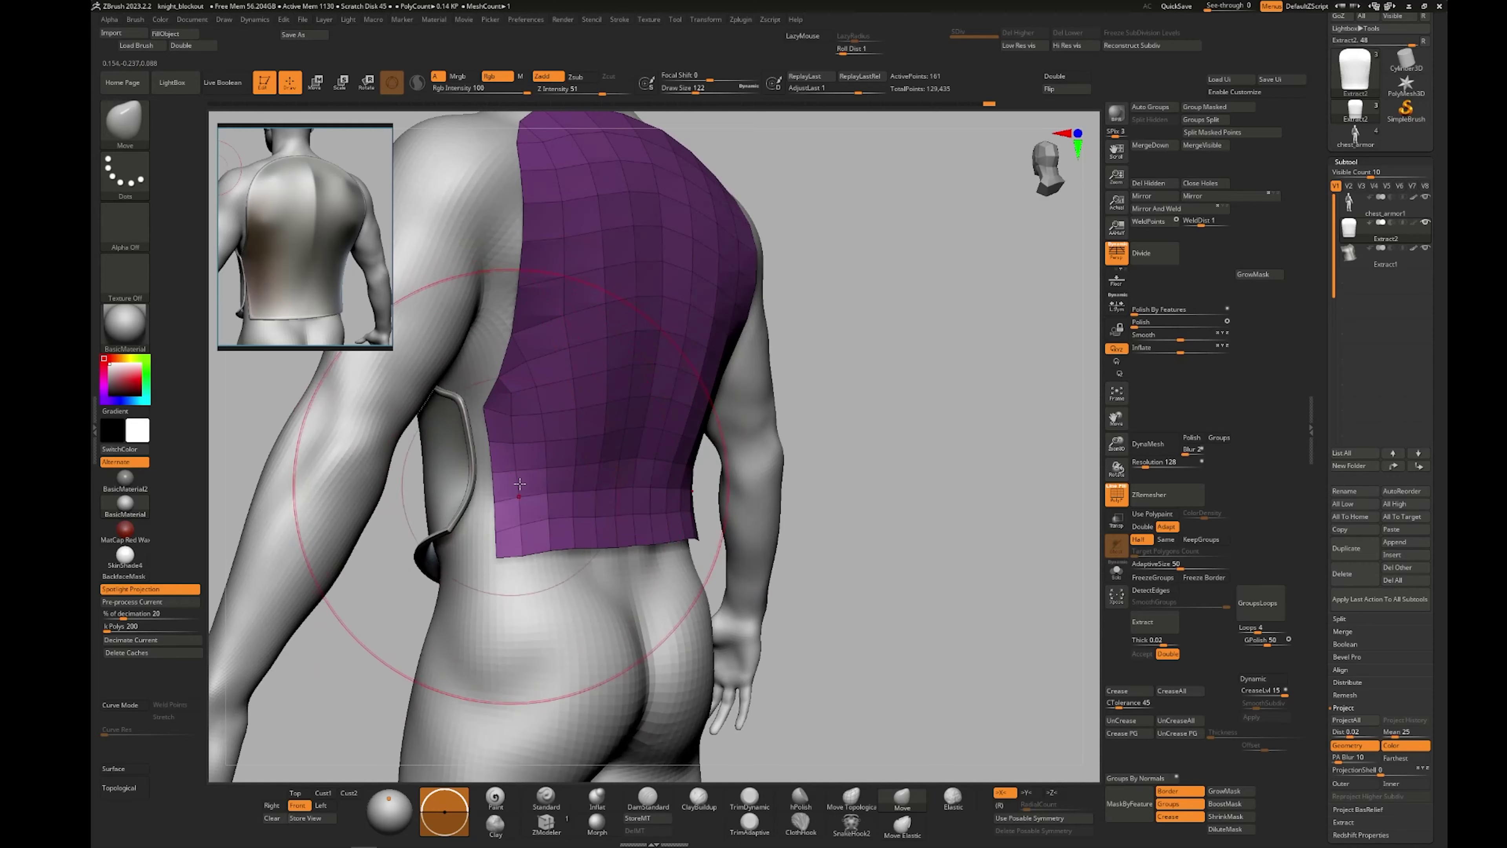
{"action": "mouse_move", "coordinate": [528, 475]}
{"action": "right_mouse_down"}
{"action": "mouse_move", "coordinate": [532, 556]}
{"action": "mouse_move", "coordinate": [557, 556]}
{"action": "mouse_move", "coordinate": [492, 552]}
{"action": "right_mouse_up"}
{"action": "right_click_drag", "start_coordinate": [756, 561], "coordinate": [588, 572]}
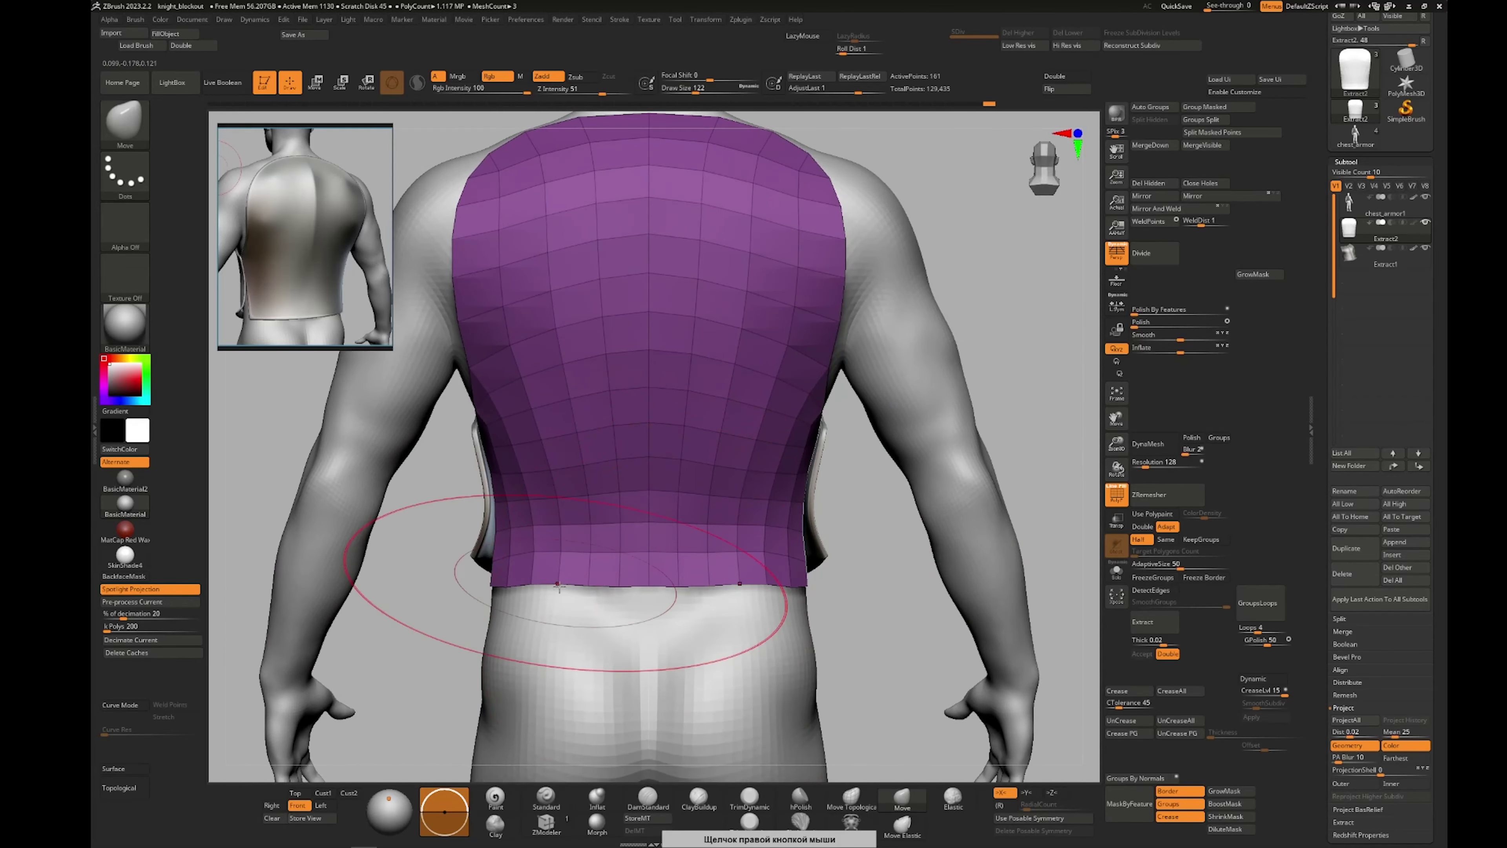
{"action": "key", "text": "bracketleft"}
{"action": "key", "text": "bracketleft"}
{"action": "key", "text": "bracketleft"}
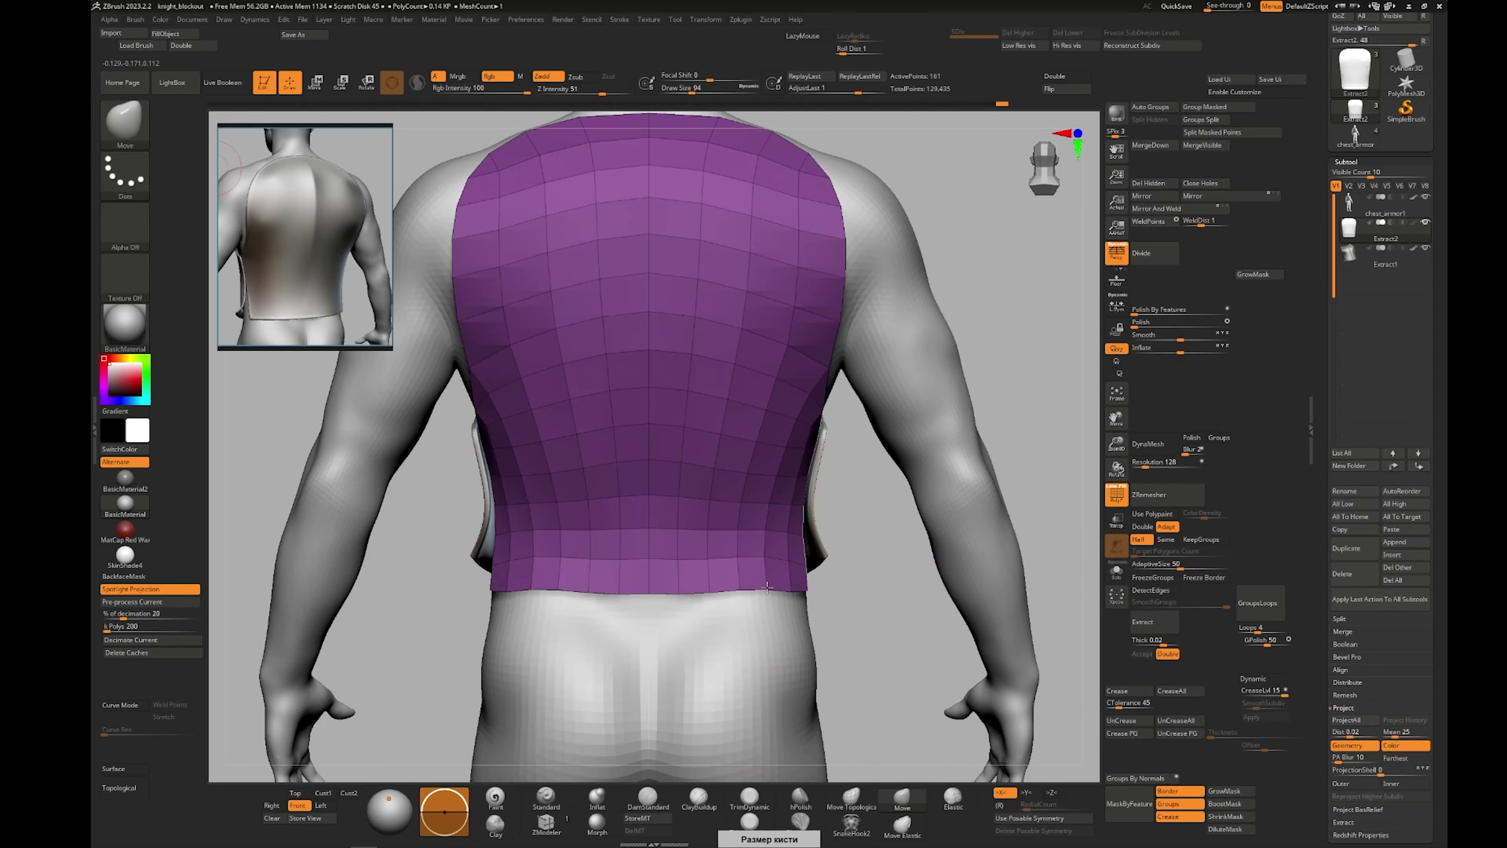
{"action": "key", "text": "bracketright"}
{"action": "left_click_drag", "start_coordinate": [505, 590], "coordinate": [503, 595]}
{"action": "right_click_drag", "start_coordinate": [483, 612], "coordinate": [561, 616]}
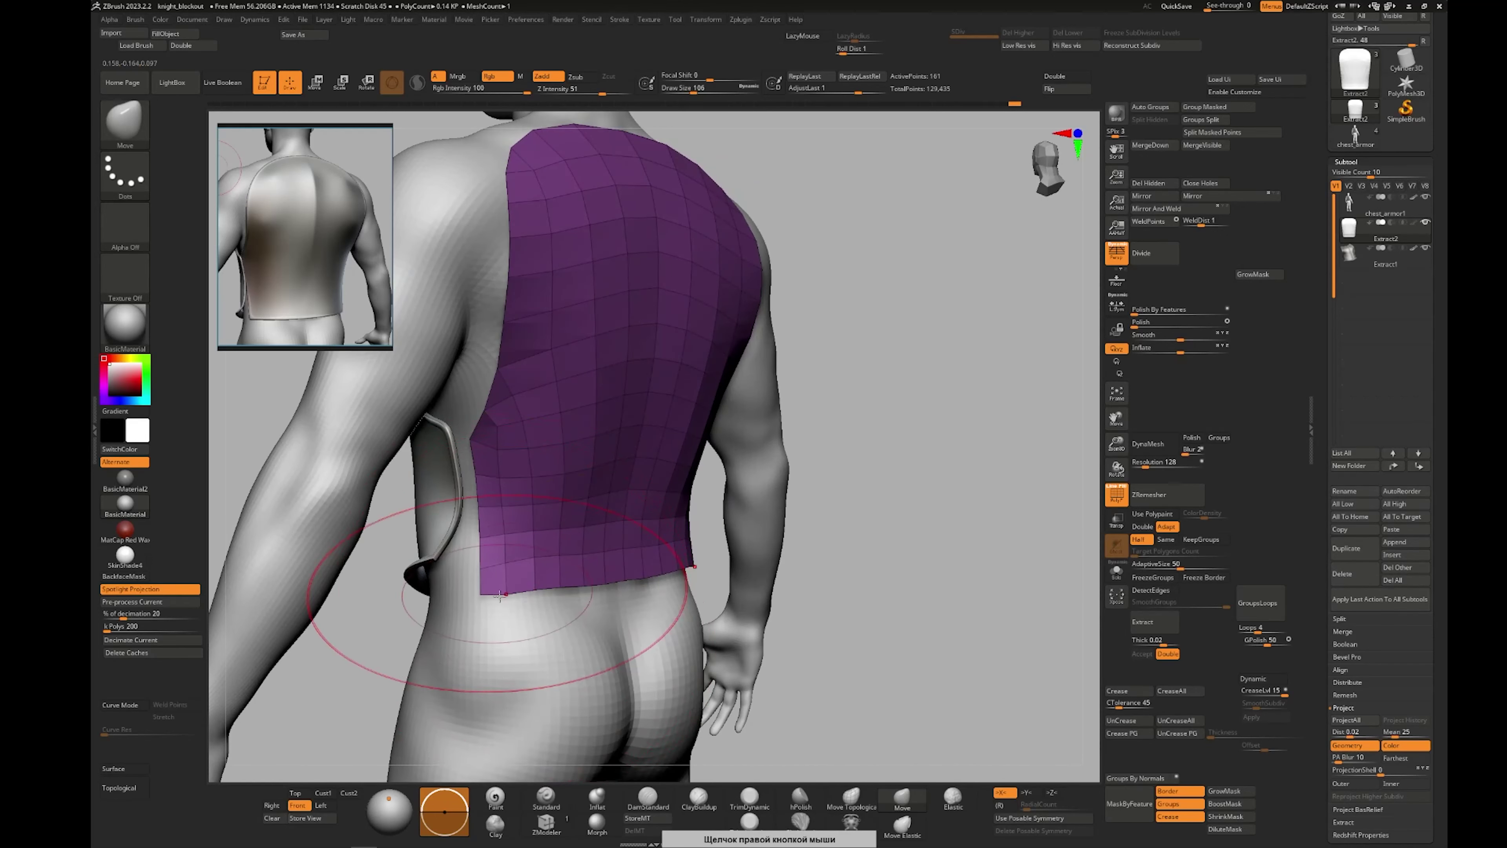
Shape the back plate's waist and lower-back profile with the Move brush at Draw Sizes of about 134 and 70
{"action": "key", "text": "bracketright"}
{"action": "key", "text": "bracketright"}
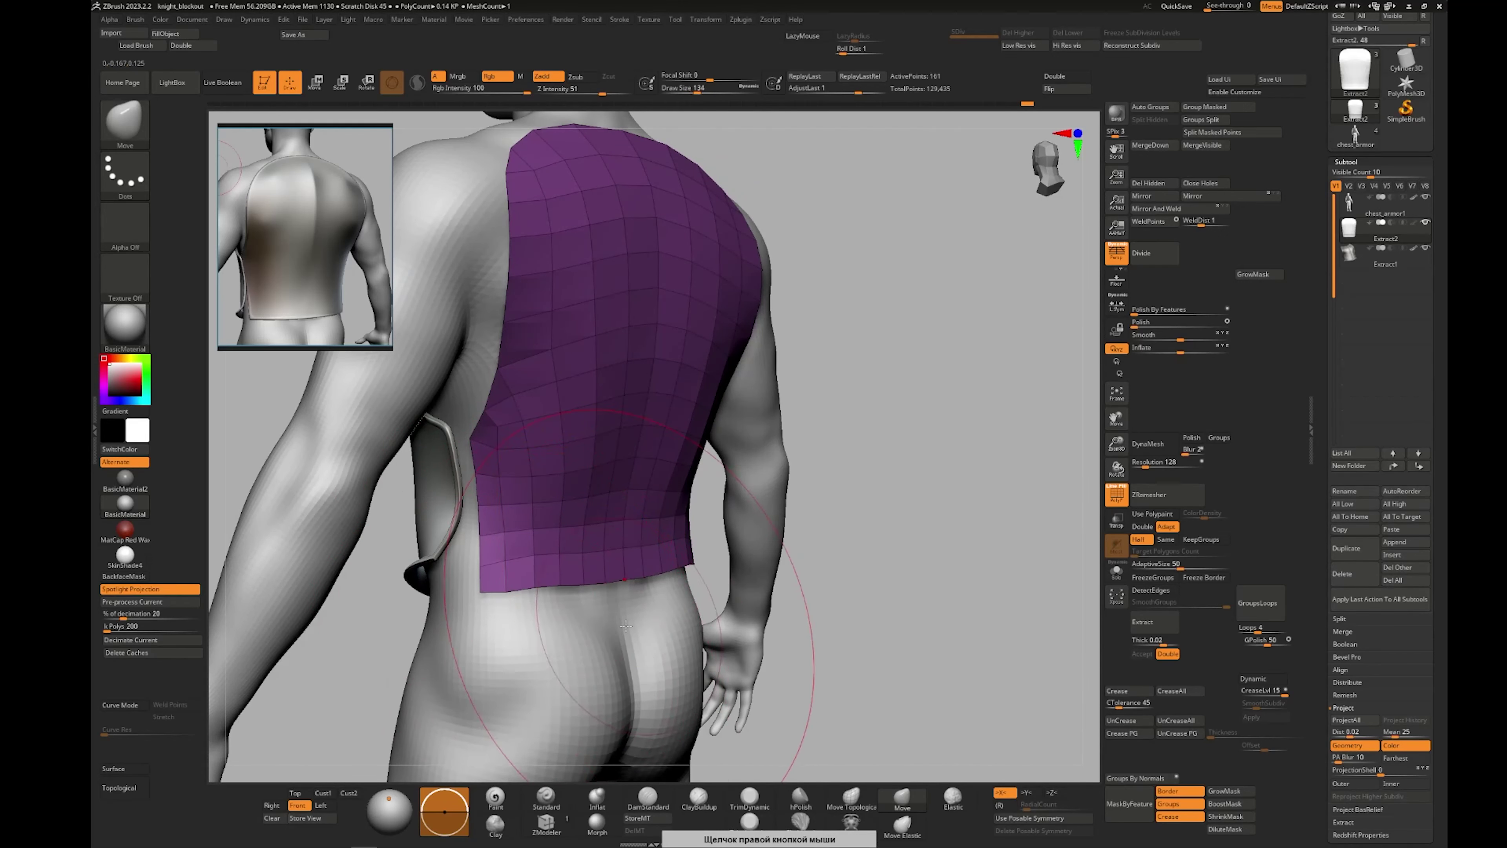
{"action": "mouse_move", "coordinate": [700, 603]}
{"action": "right_mouse_down", "text": "shift"}
{"action": "mouse_move", "coordinate": [630, 590]}
{"action": "mouse_move", "coordinate": [649, 555]}
{"action": "right_mouse_up", "text": "shift"}
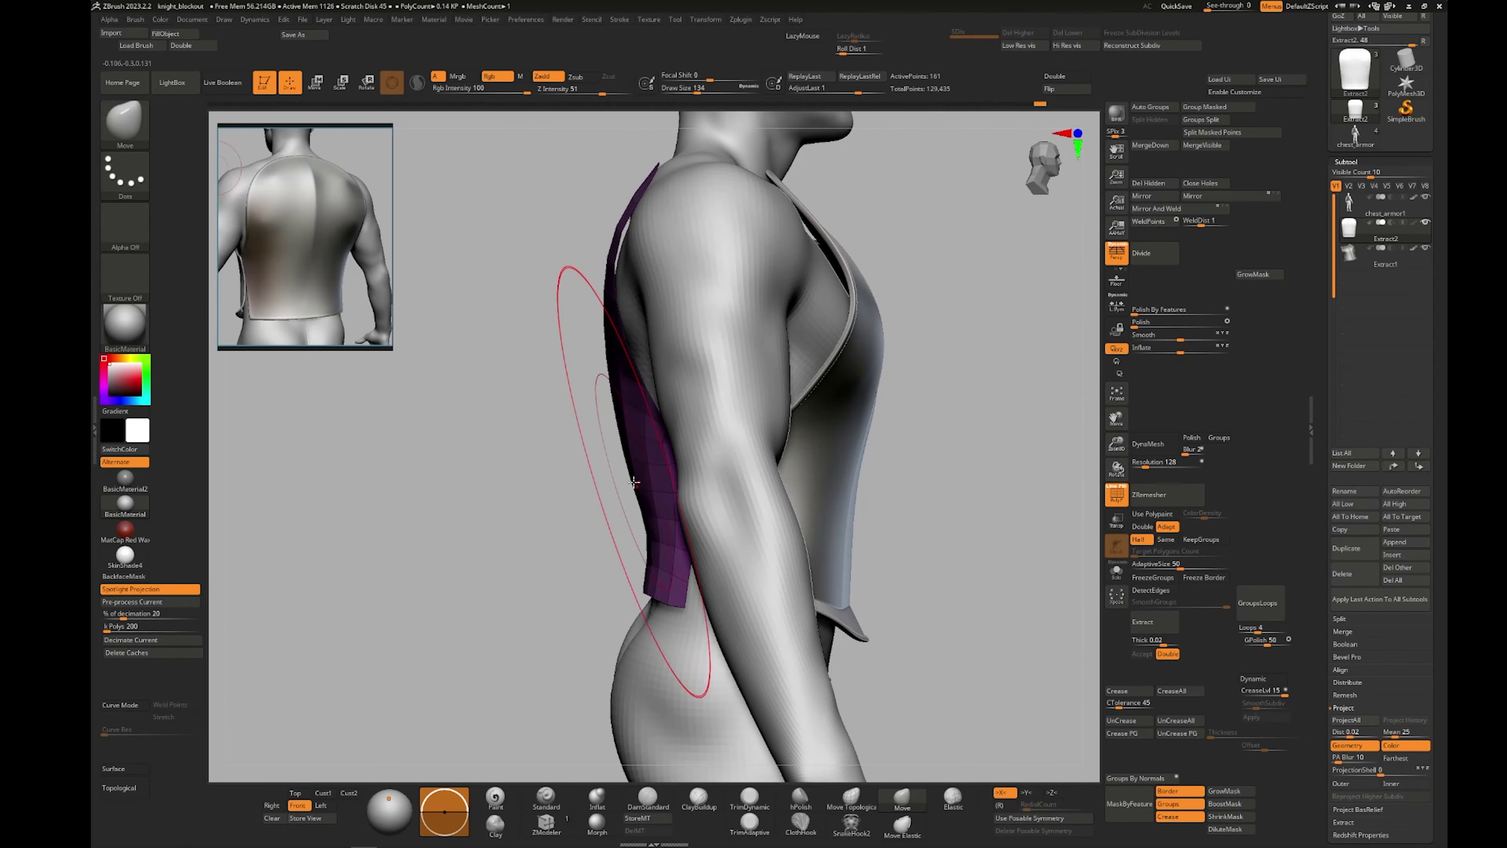
{"action": "key", "text": "bracketleft"}
{"action": "key", "text": "bracketleft"}
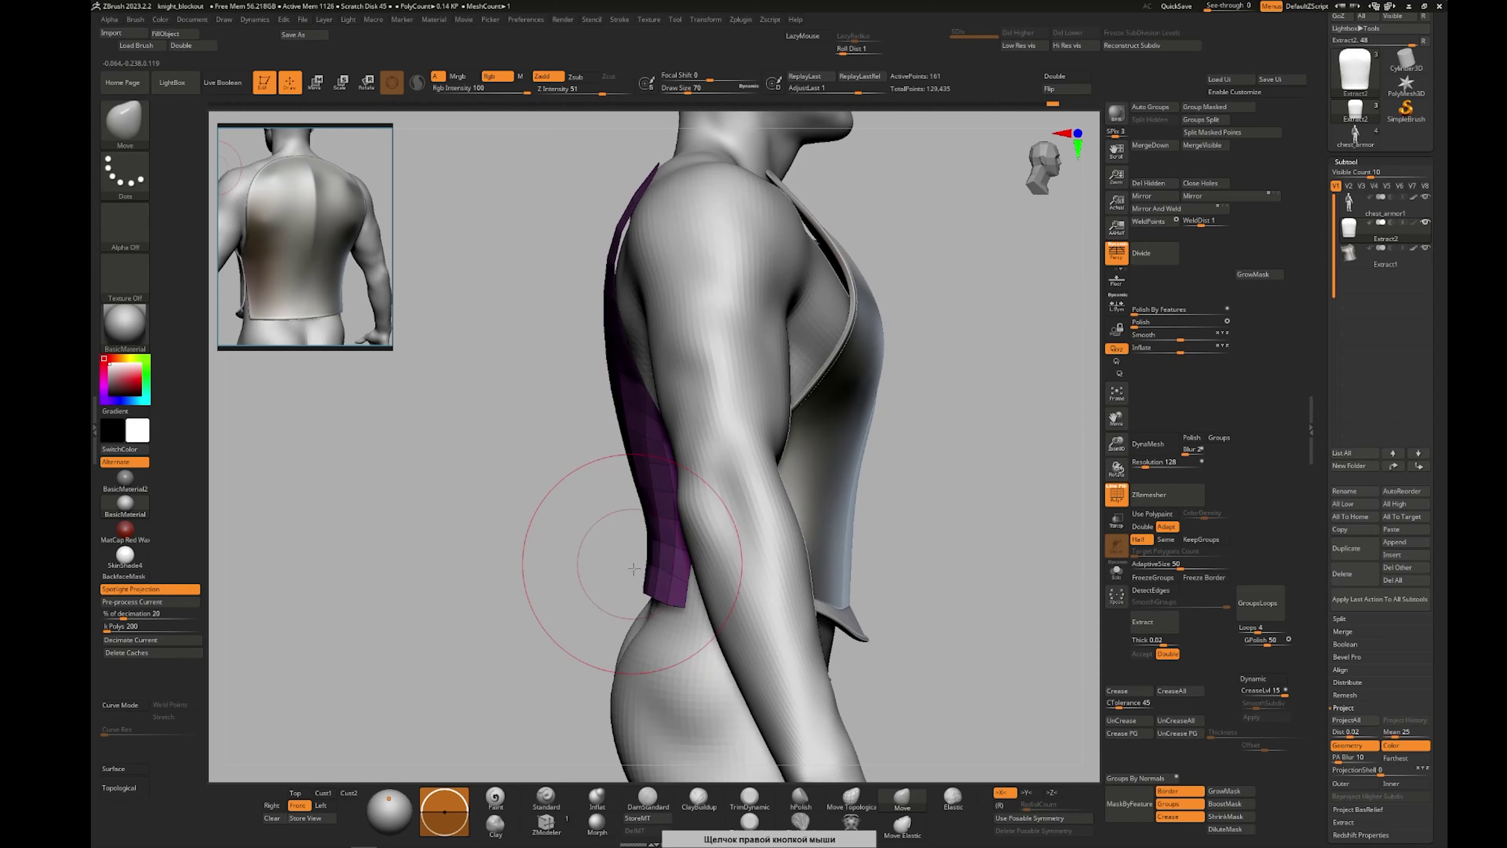
{"action": "mouse_move", "coordinate": [646, 605]}
{"action": "right_mouse_down"}
{"action": "mouse_move", "coordinate": [694, 572]}
{"action": "mouse_move", "coordinate": [641, 581]}
{"action": "right_mouse_up"}
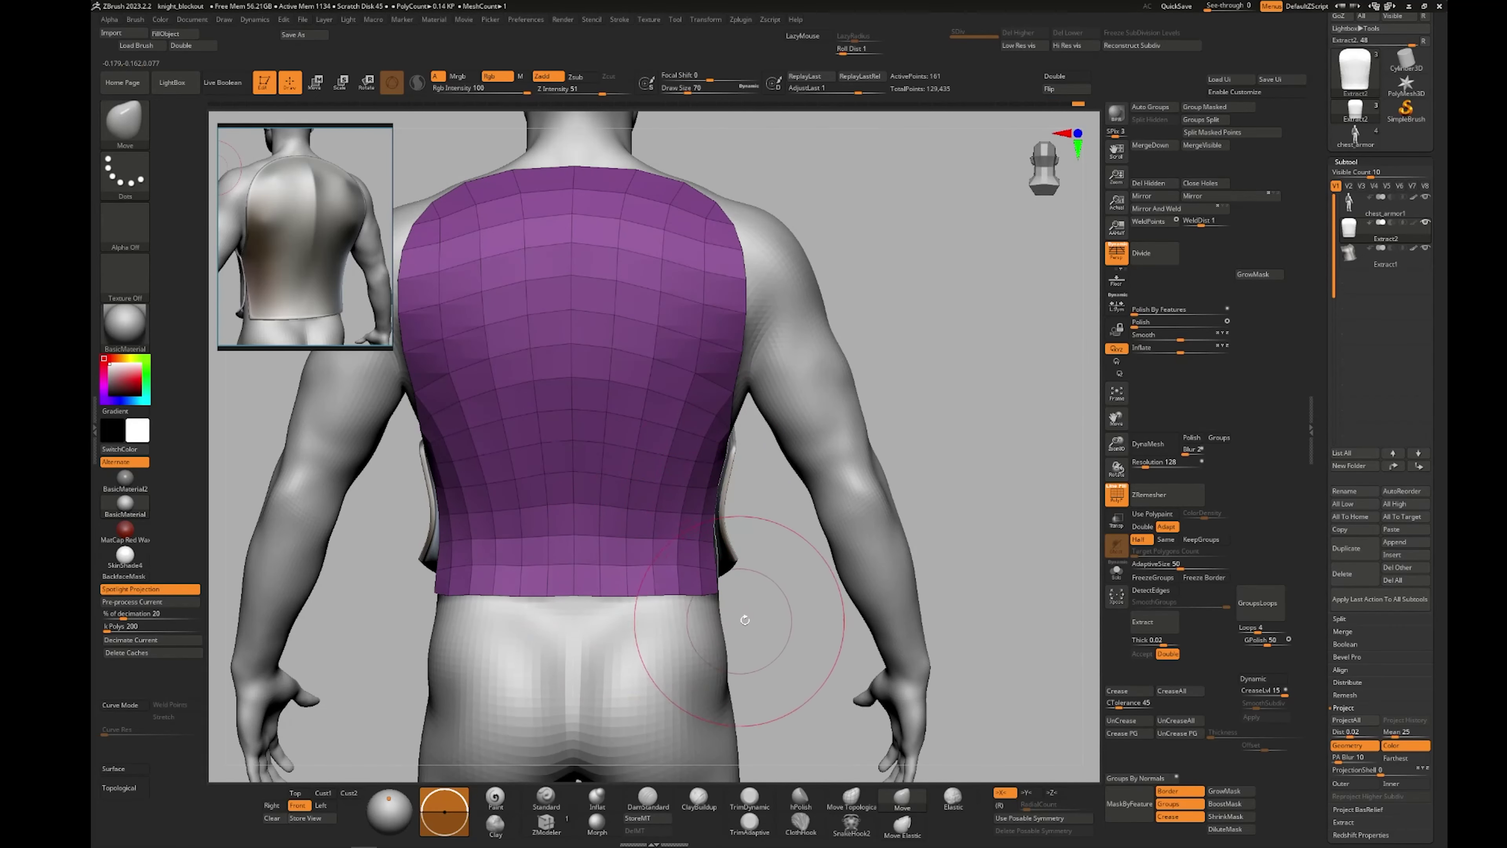
{"action": "right_click_drag", "start_coordinate": [745, 619], "coordinate": [692, 595]}
{"action": "right_click_drag", "start_coordinate": [693, 475], "coordinate": [715, 522]}
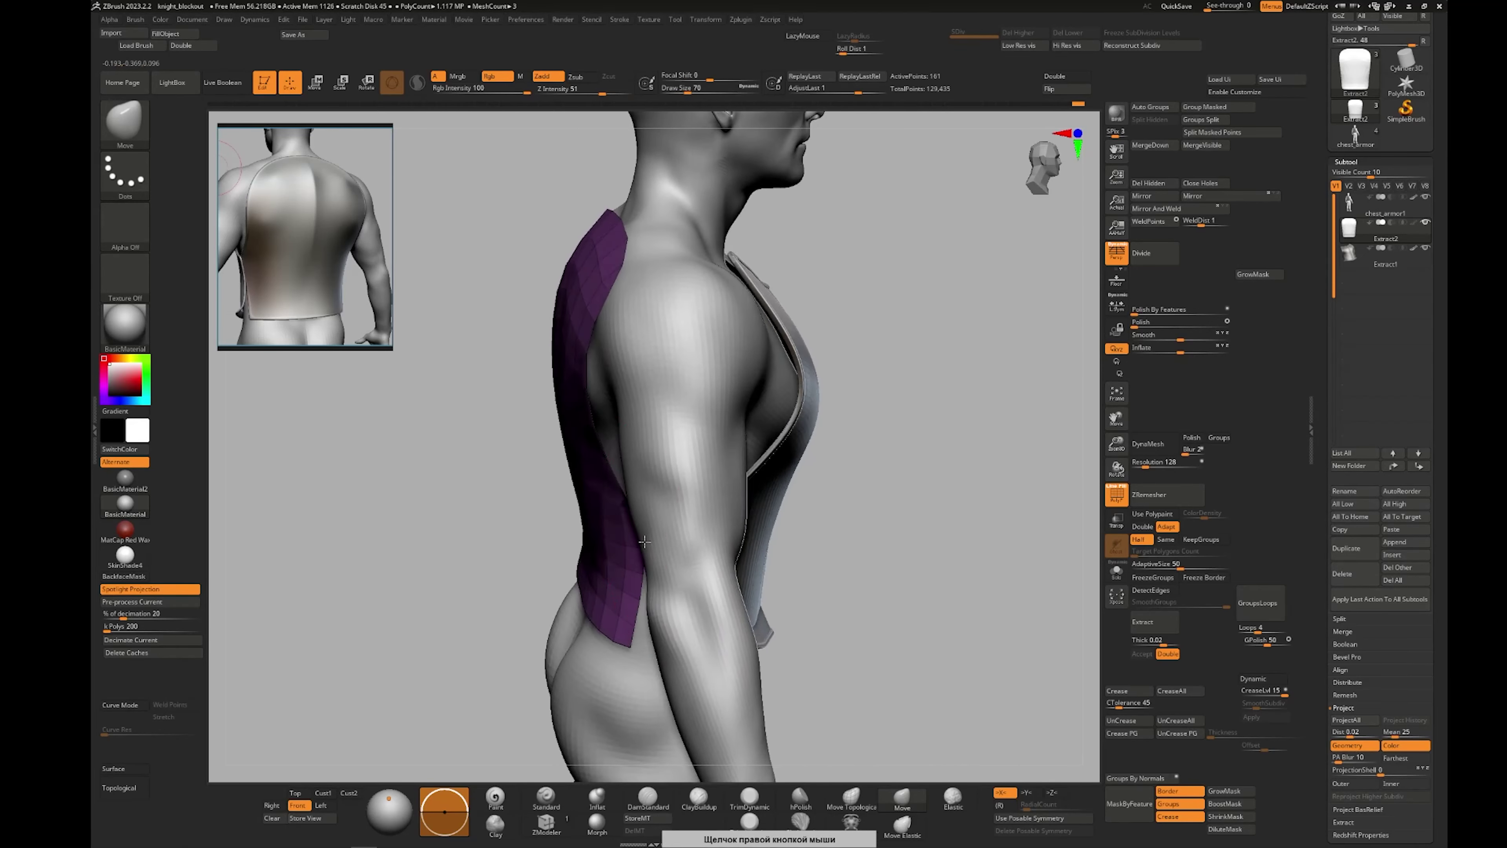
Turn on double-sided display for the back plate and inspect its fit from the front and sides
{"action": "left_click", "coordinate": [1067, 76]}
{"action": "right_click_drag", "start_coordinate": [648, 560], "coordinate": [627, 535]}
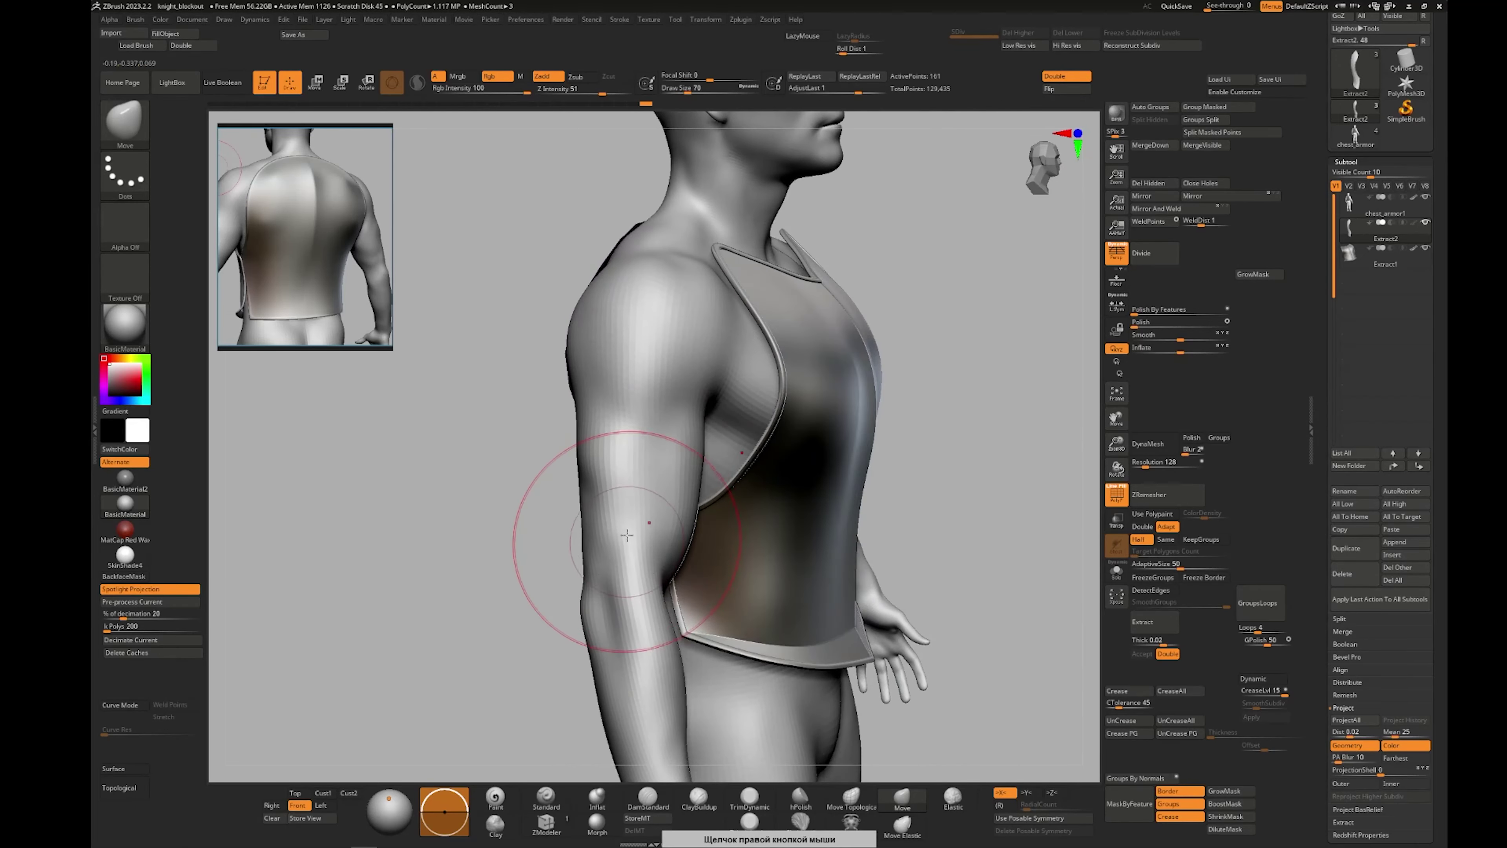
{"action": "mouse_move", "coordinate": [583, 432]}
{"action": "right_mouse_down"}
{"action": "mouse_move", "coordinate": [648, 433]}
{"action": "mouse_move", "coordinate": [708, 587]}
{"action": "mouse_move", "coordinate": [732, 473]}
{"action": "right_mouse_up"}
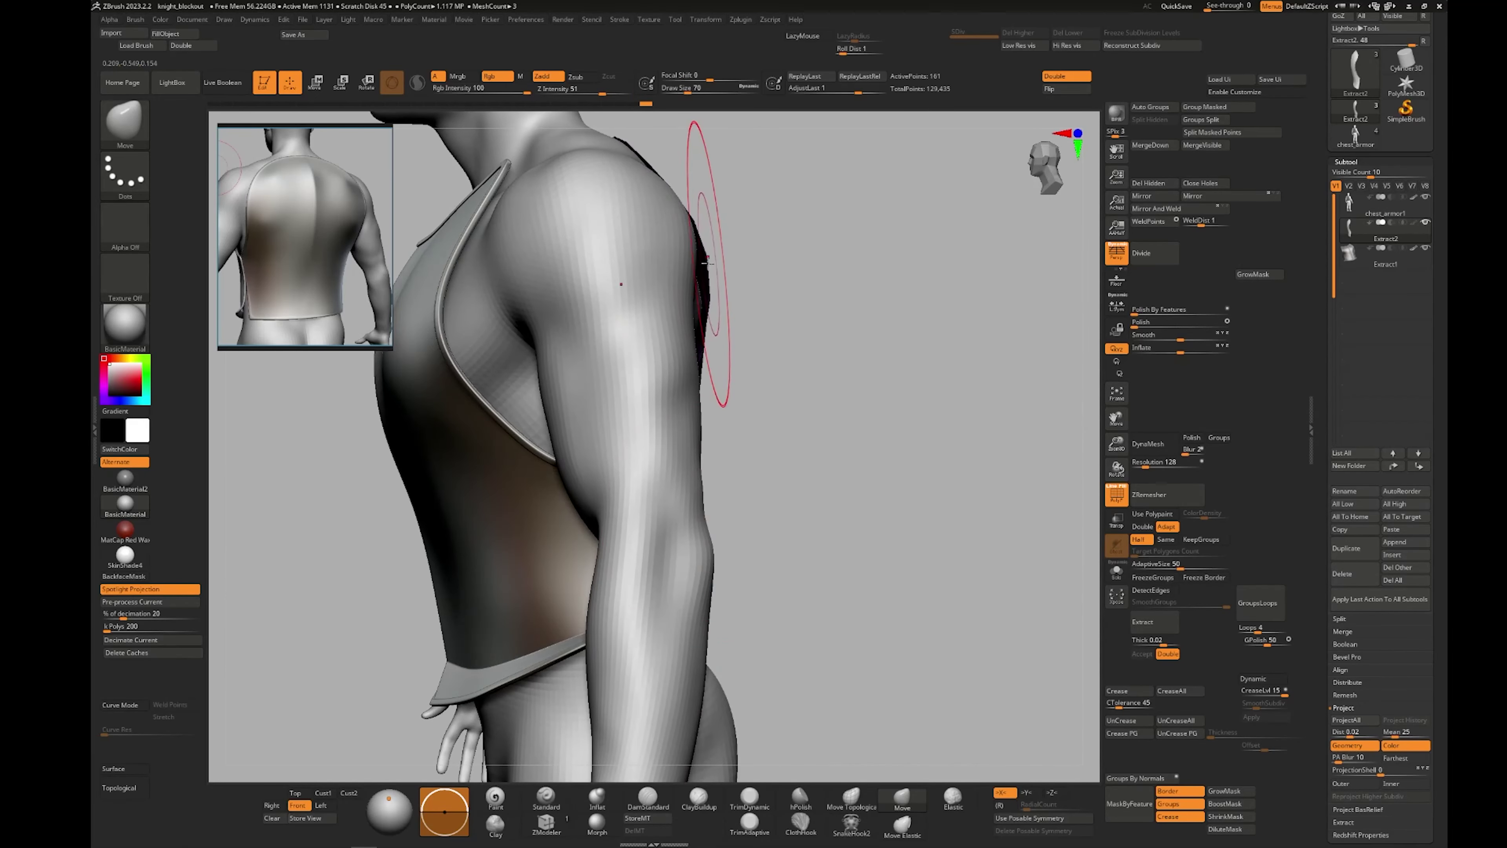
Adjust the back plate's upper side edge near the shoulder with the Move brush at Draw Size 70
{"action": "right_click_drag", "start_coordinate": [854, 475], "coordinate": [658, 612]}
{"action": "right_click_drag", "start_coordinate": [659, 611], "coordinate": [666, 529], "text": "ctrl"}
{"action": "right_click_drag", "start_coordinate": [665, 528], "coordinate": [693, 593], "text": "shift"}
{"action": "mouse_move", "coordinate": [736, 541]}
{"action": "right_mouse_down", "text": "alt"}
{"action": "mouse_move", "coordinate": [690, 597]}
{"action": "mouse_move", "coordinate": [769, 512]}
{"action": "right_mouse_up", "text": "alt"}
{"action": "left_click_drag", "start_coordinate": [751, 384], "coordinate": [754, 386]}
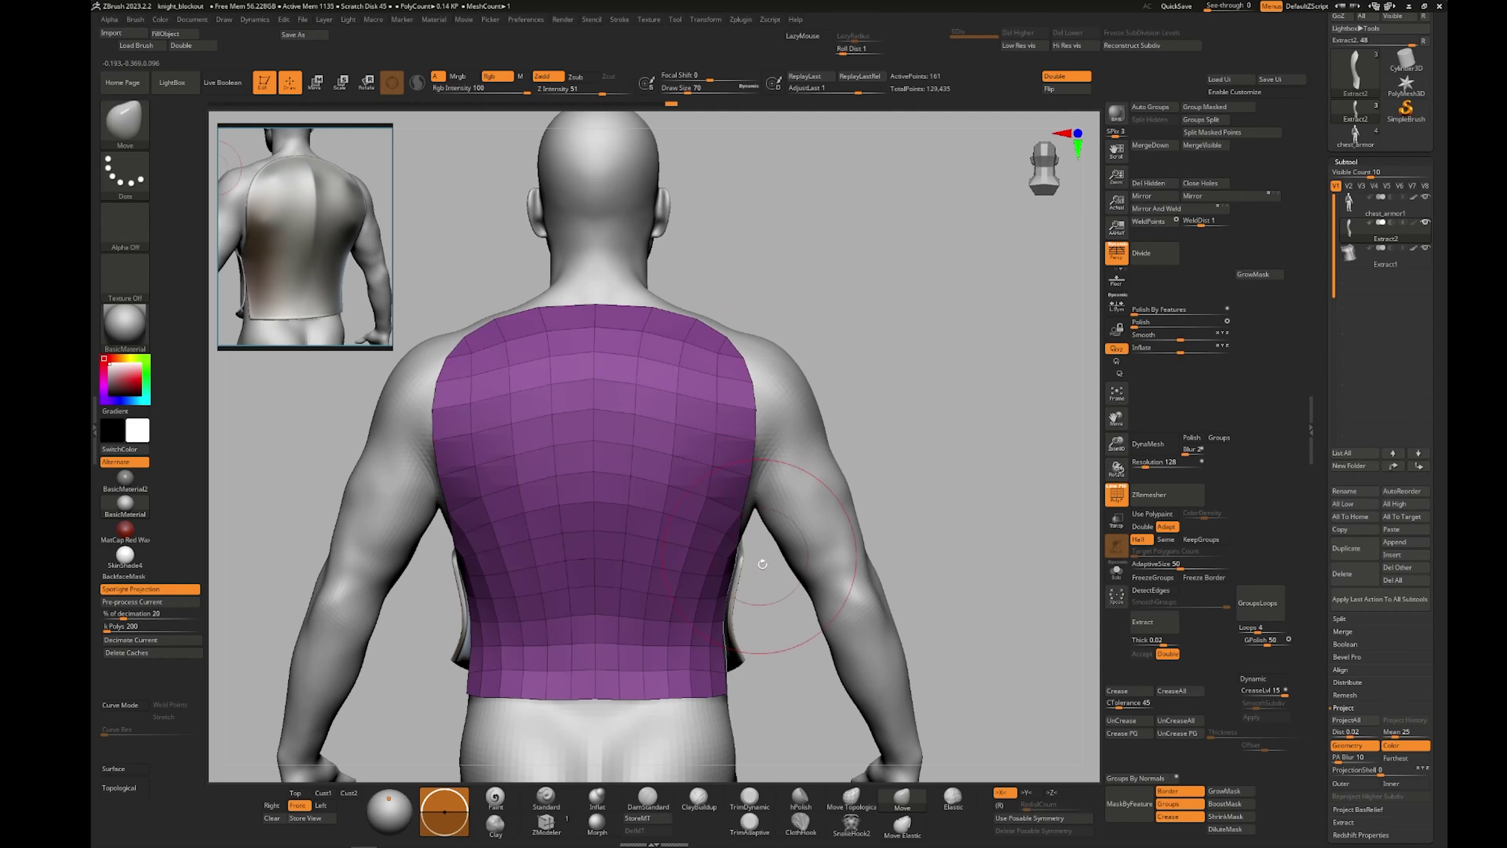
{"action": "right_click_drag", "start_coordinate": [763, 563], "coordinate": [702, 576]}
{"action": "right_click_drag", "start_coordinate": [824, 608], "coordinate": [715, 635], "text": "shift"}
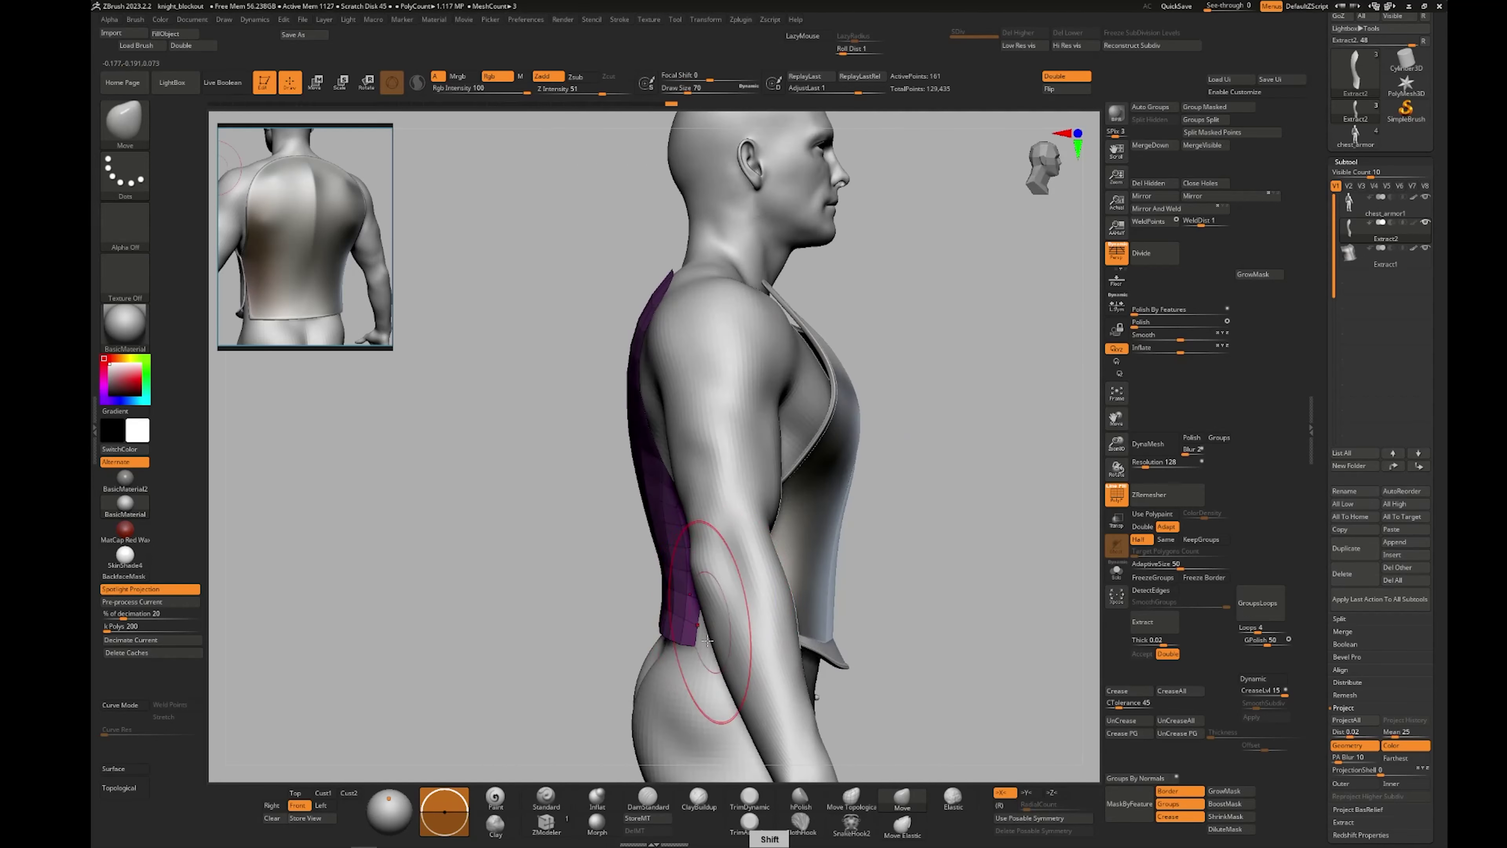
Refine the back plate's top edge near the neck and its profile, checking the shape from the side and behind
{"action": "right_click_drag", "start_coordinate": [750, 339], "coordinate": [775, 552]}
{"action": "mouse_move", "coordinate": [619, 676]}
{"action": "right_mouse_down", "text": "alt"}
{"action": "mouse_move", "coordinate": [770, 539]}
{"action": "mouse_move", "coordinate": [822, 596]}
{"action": "mouse_move", "coordinate": [804, 597]}
{"action": "mouse_move", "coordinate": [807, 642]}
{"action": "mouse_move", "coordinate": [789, 605]}
{"action": "mouse_move", "coordinate": [784, 406]}
{"action": "right_mouse_up", "text": "alt"}
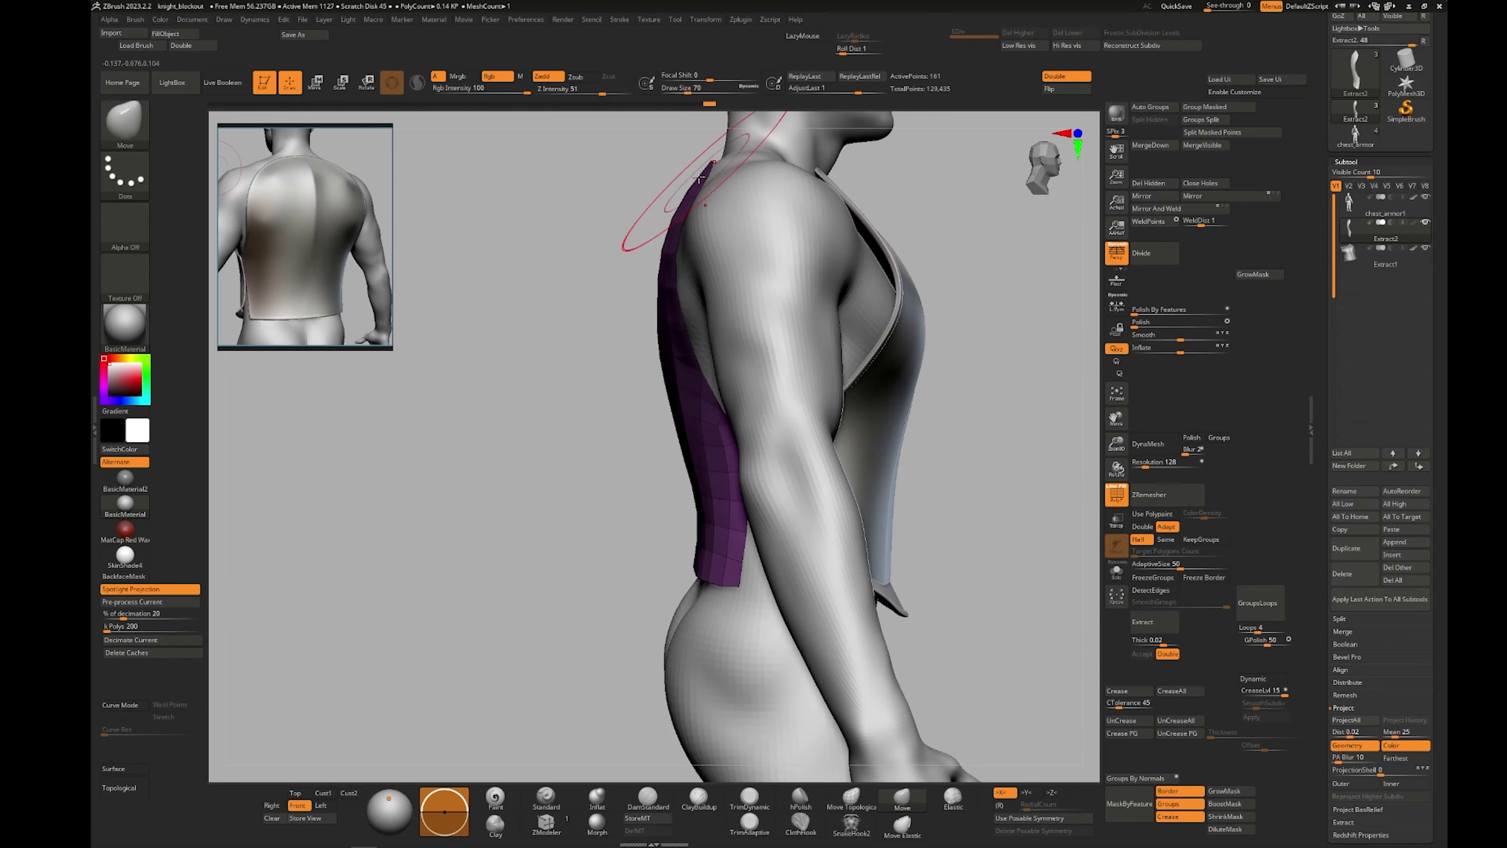
{"action": "right_click_drag", "start_coordinate": [711, 532], "coordinate": [677, 619]}
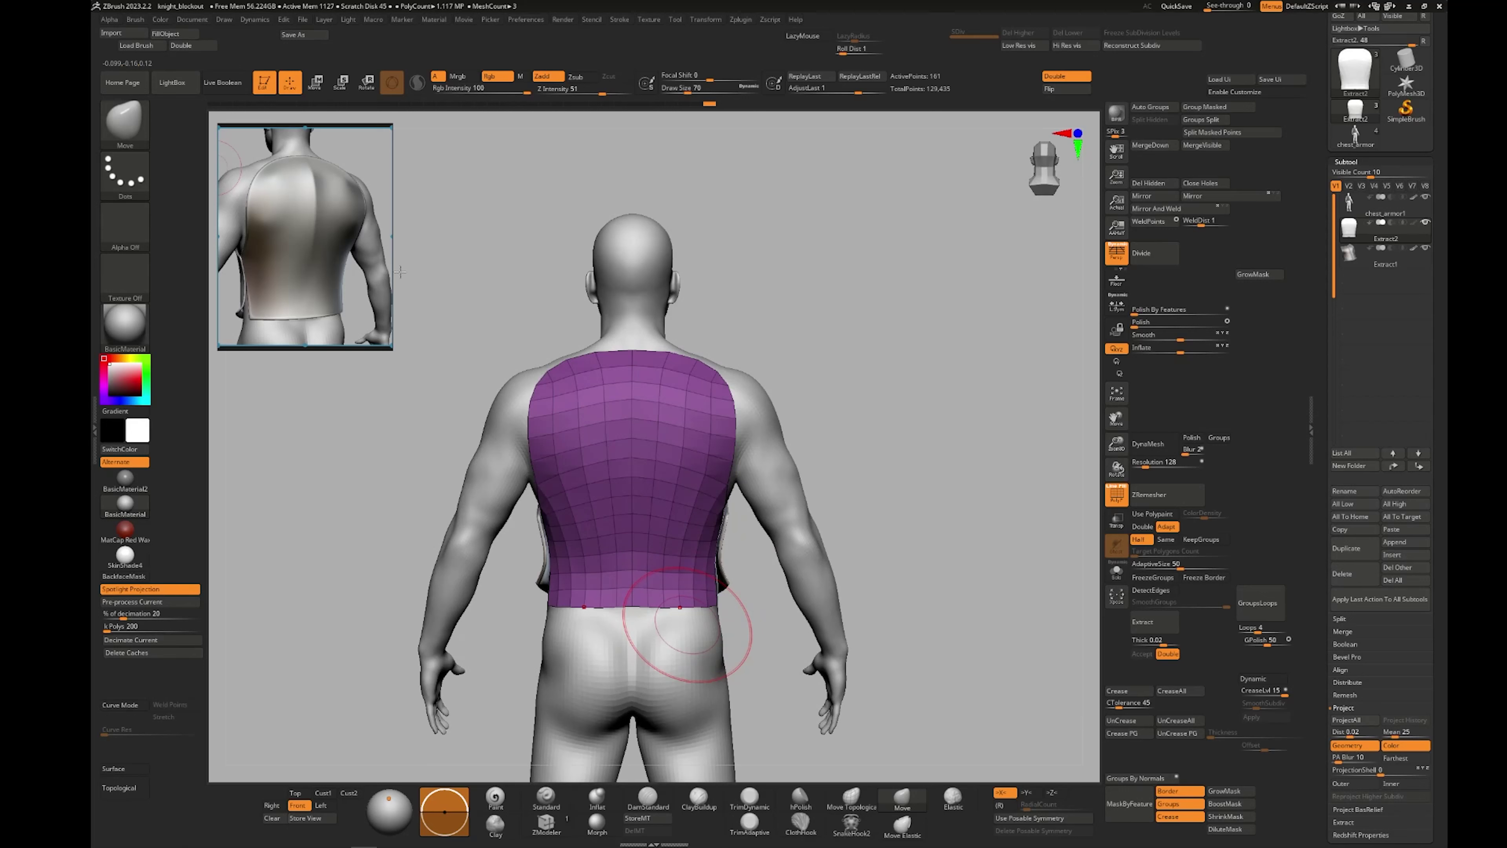
{"action": "mouse_move", "coordinate": [742, 612]}
{"action": "right_mouse_down"}
{"action": "mouse_move", "coordinate": [770, 616]}
{"action": "mouse_move", "coordinate": [730, 636]}
{"action": "mouse_move", "coordinate": [775, 586]}
{"action": "right_mouse_up"}
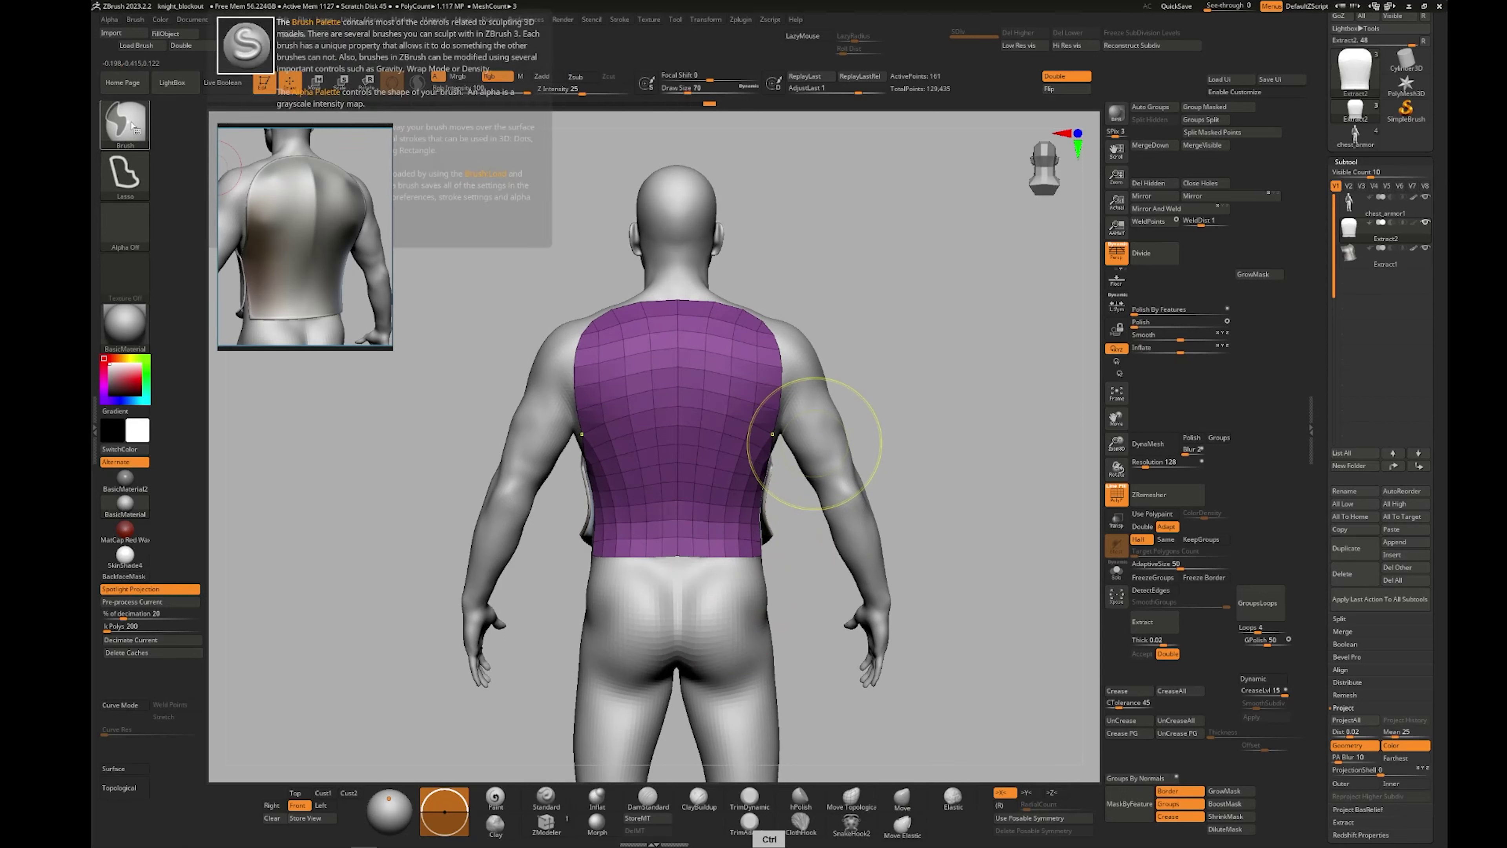
Mask the back plate's sides and inflate the unmasked central strip to raise a ridge along the spine
{"action": "left_click_drag", "start_coordinate": [716, 509], "coordinate": [525, 678], "text": "ctrl"}
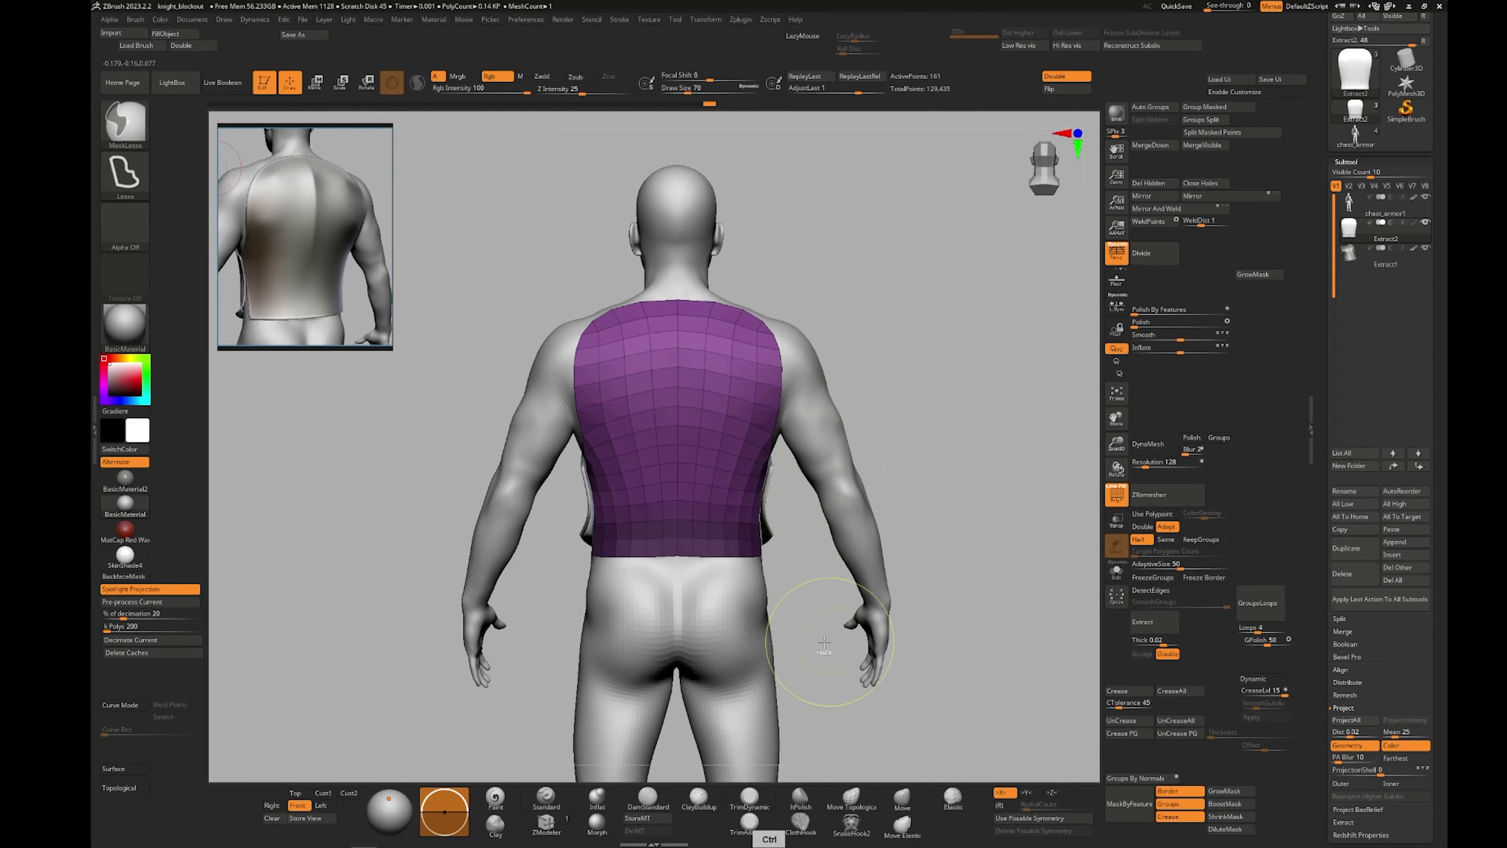
{"action": "right_click_drag", "start_coordinate": [824, 642], "coordinate": [825, 527], "text": "ctrl"}
{"action": "mouse_move", "coordinate": [693, 220]}
{"action": "left_mouse_down", "text": "ctrl"}
{"action": "mouse_move", "coordinate": [683, 437]}
{"action": "mouse_move", "coordinate": [835, 562]}
{"action": "left_mouse_up", "text": "ctrl"}
{"action": "mouse_move", "coordinate": [783, 709]}
{"action": "right_mouse_down"}
{"action": "mouse_move", "coordinate": [761, 689]}
{"action": "mouse_move", "coordinate": [878, 534]}
{"action": "right_mouse_up"}
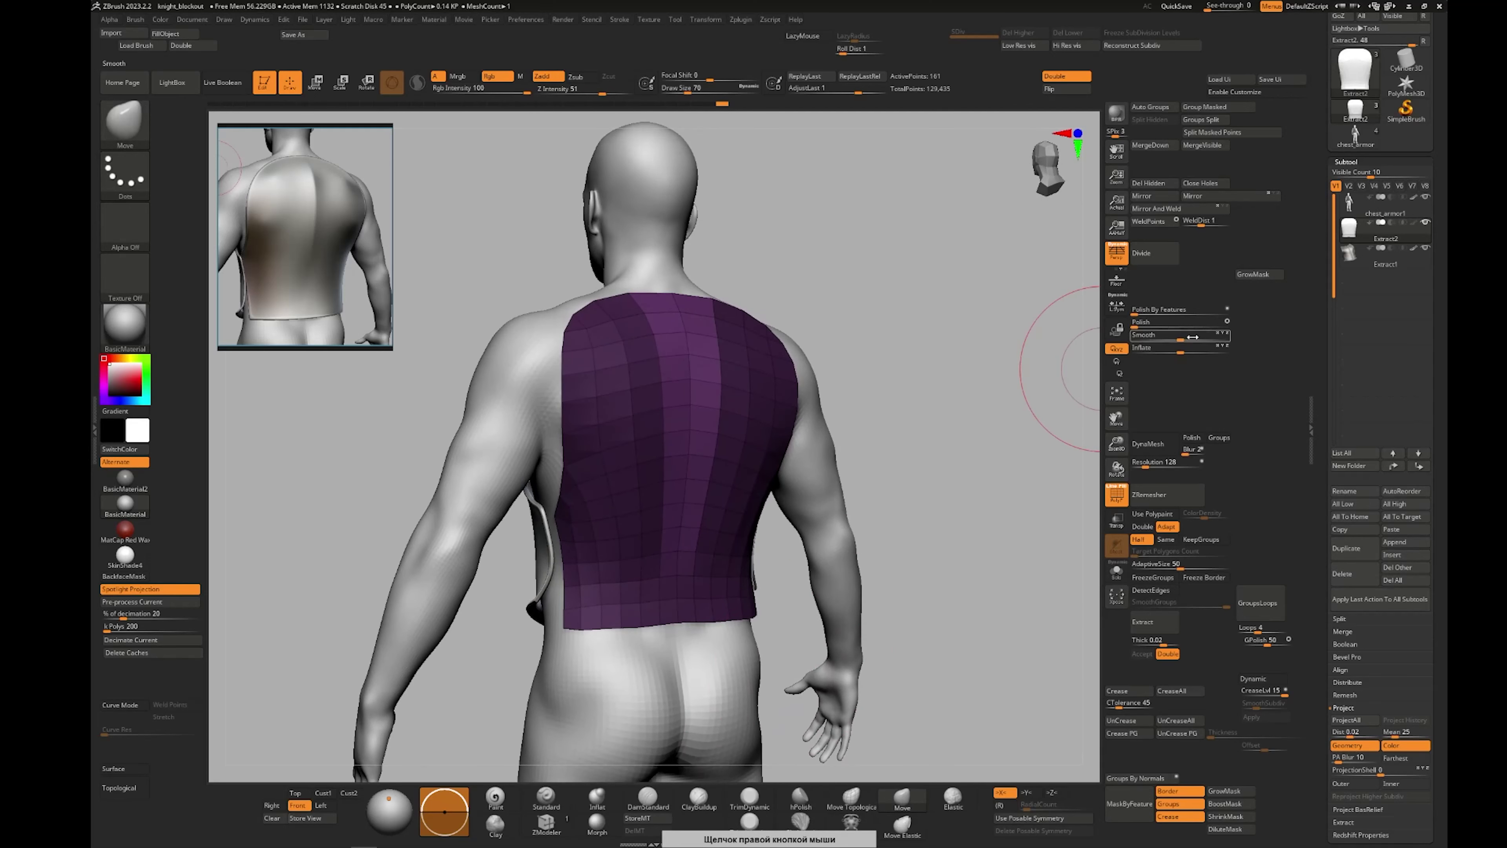
{"action": "left_click", "coordinate": [1179, 352]}
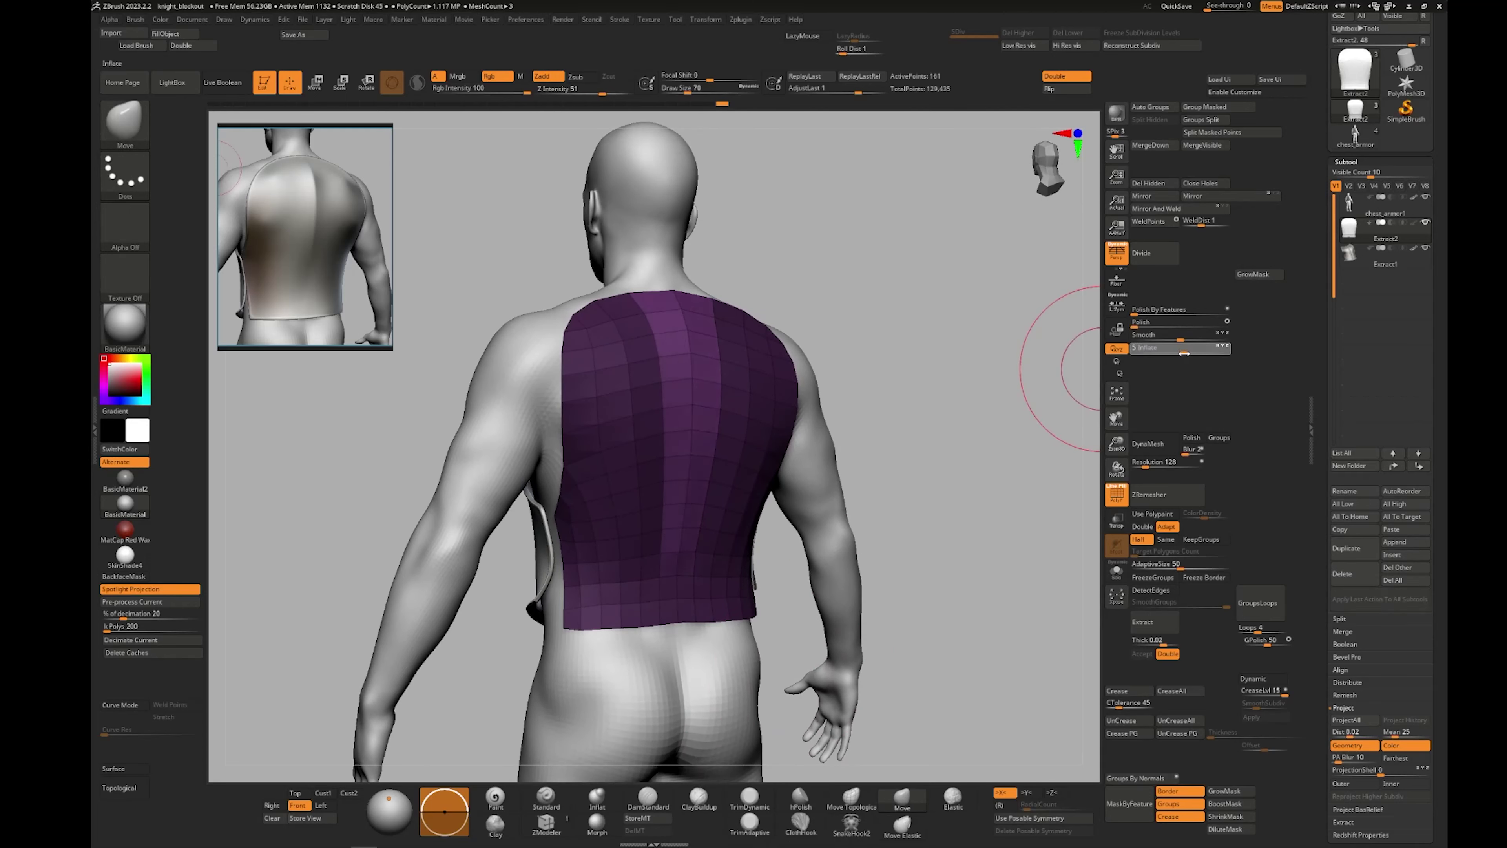
{"action": "mouse_move", "coordinate": [866, 560]}
{"action": "right_mouse_down"}
{"action": "mouse_move", "coordinate": [791, 564]}
{"action": "mouse_move", "coordinate": [771, 587]}
{"action": "mouse_move", "coordinate": [706, 579]}
{"action": "mouse_move", "coordinate": [740, 606]}
{"action": "mouse_move", "coordinate": [733, 587]}
{"action": "right_mouse_up"}
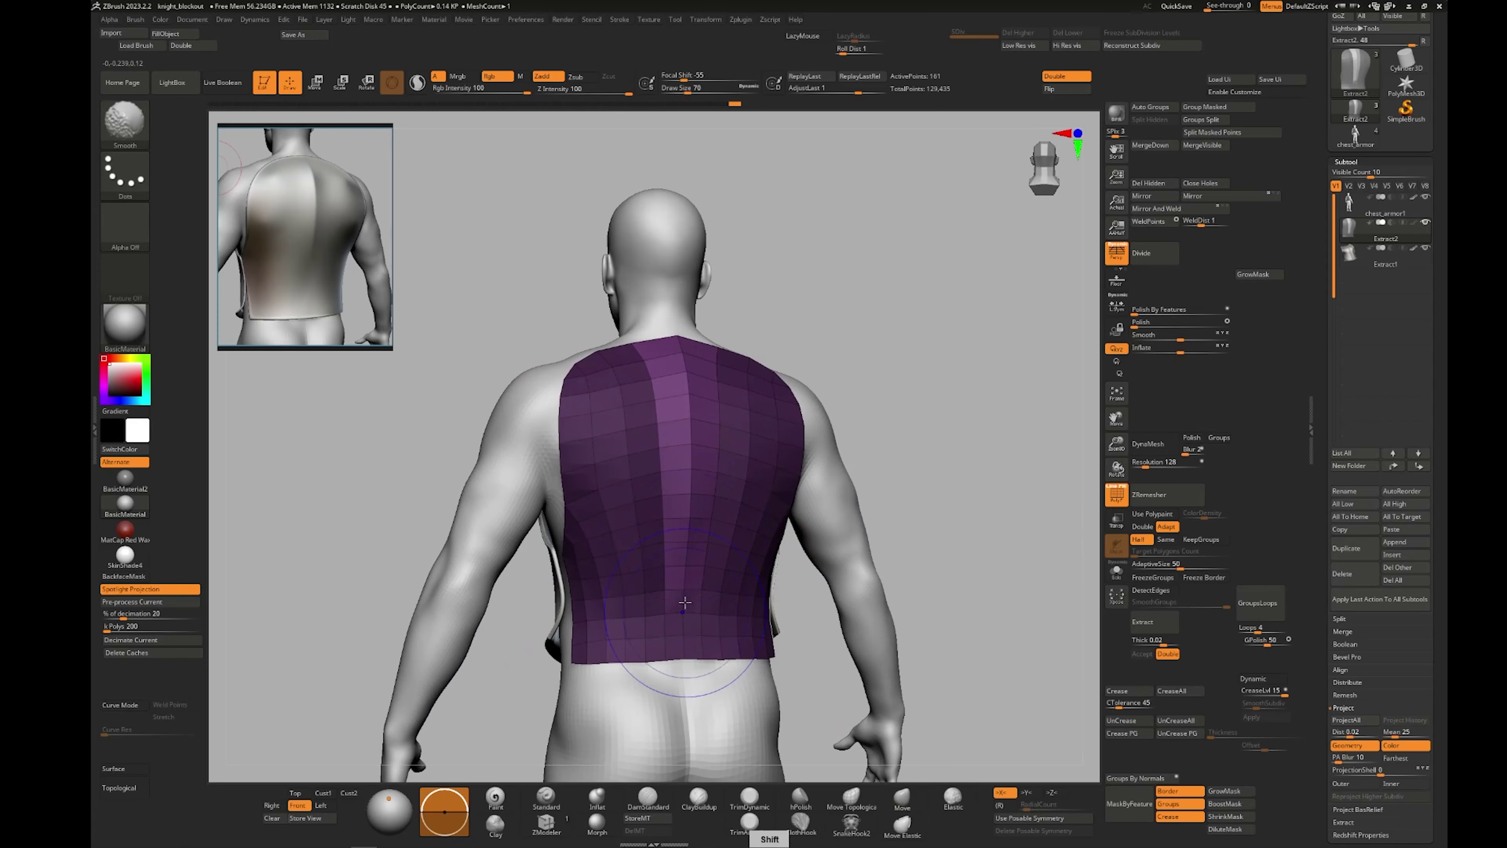
Shape the upper end of the spine ridge at the neckline with the Move brush reduced to Draw Sizes of 30 and 18
{"action": "right_click_drag", "start_coordinate": [694, 610], "coordinate": [756, 454]}
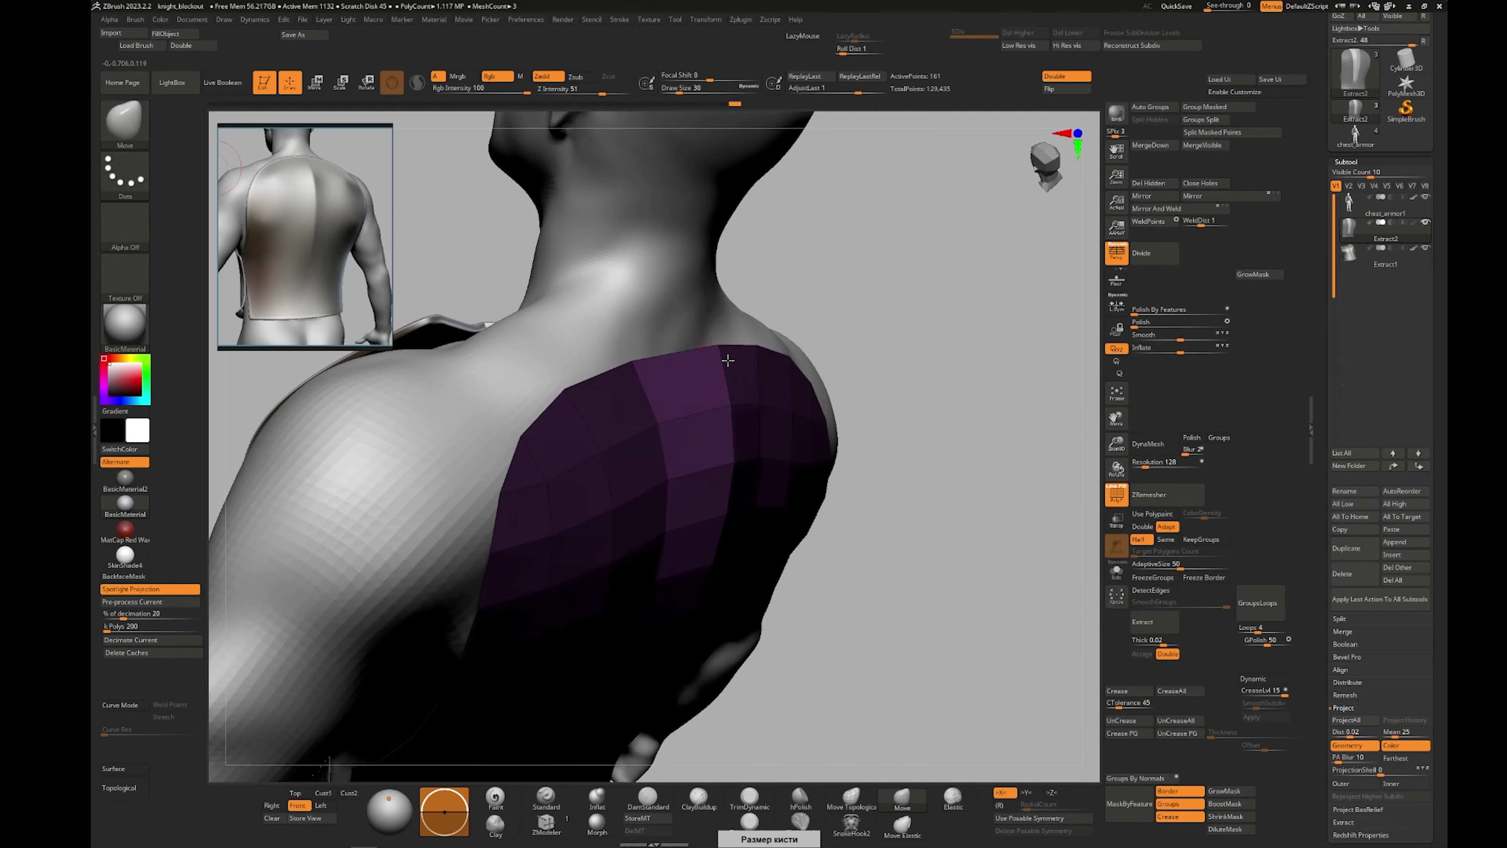
{"action": "right_click_drag", "start_coordinate": [723, 353], "coordinate": [688, 370]}
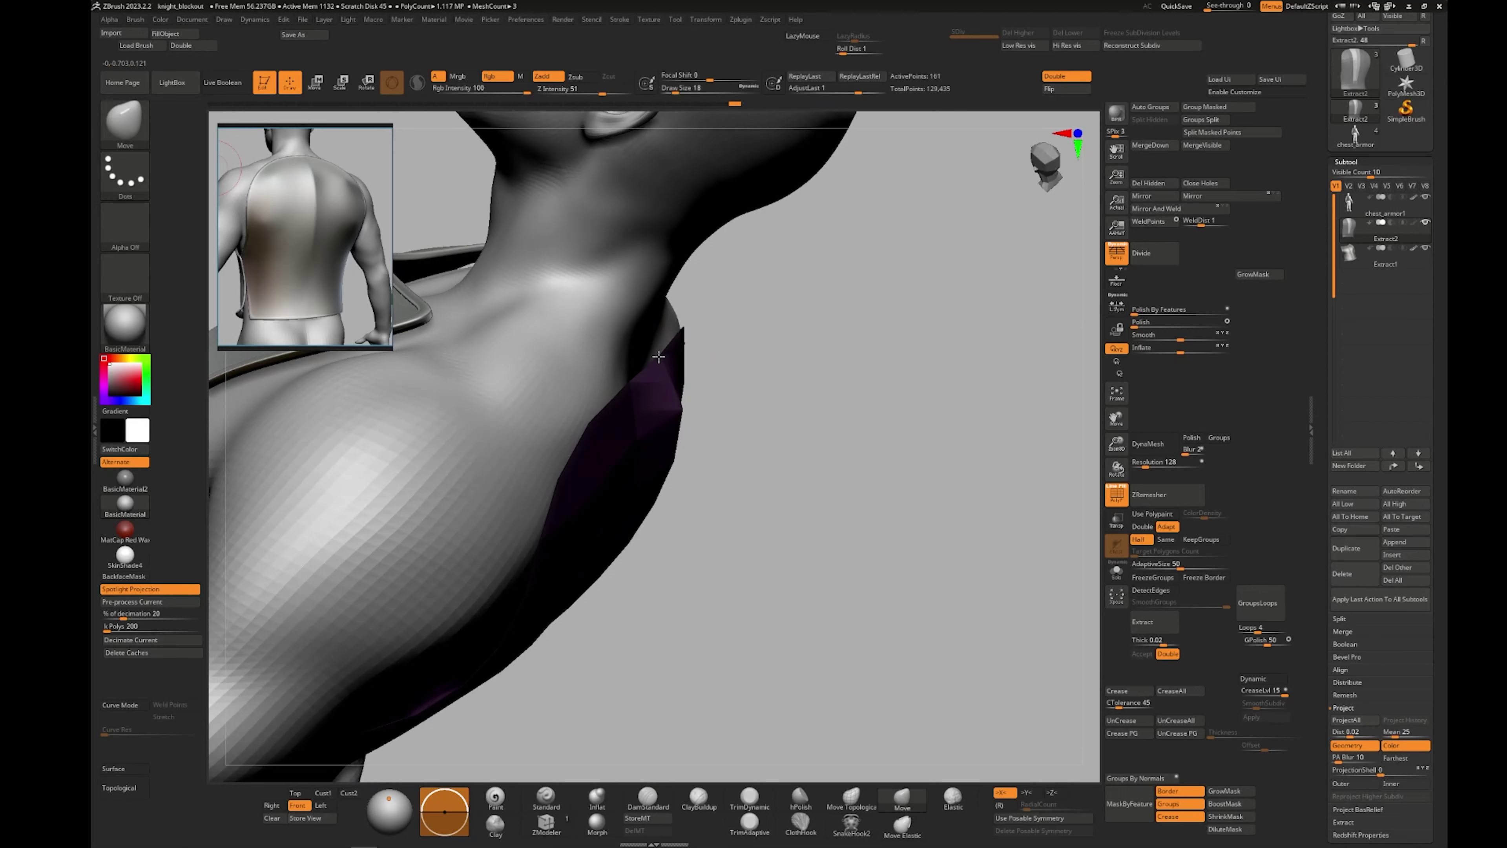
{"action": "right_click_drag", "start_coordinate": [739, 485], "coordinate": [767, 553]}
{"action": "right_click_drag", "start_coordinate": [844, 515], "coordinate": [720, 582], "text": "ctrl"}
{"action": "right_click_drag", "start_coordinate": [813, 561], "coordinate": [764, 572], "text": "alt"}
Clear the mask and smooth the back plate's surface beside the spine ridge
{"action": "left_click_drag", "start_coordinate": [866, 555], "coordinate": [842, 590], "text": "ctrl"}
{"action": "right_click_drag", "start_coordinate": [843, 590], "coordinate": [692, 611]}
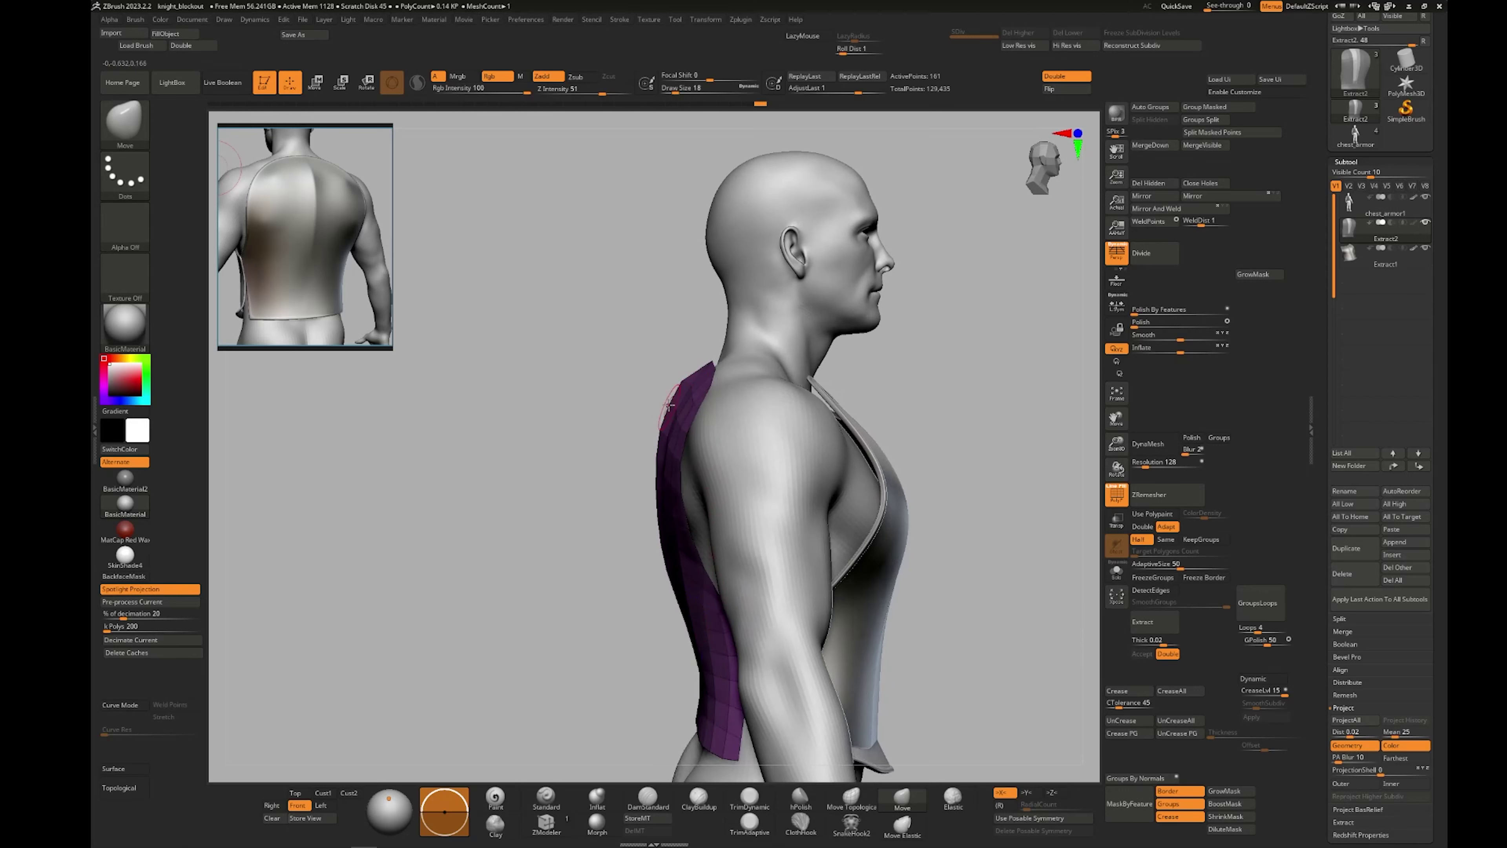
{"action": "right_click_drag", "start_coordinate": [660, 584], "coordinate": [750, 603]}
{"action": "key", "text": "shift"}
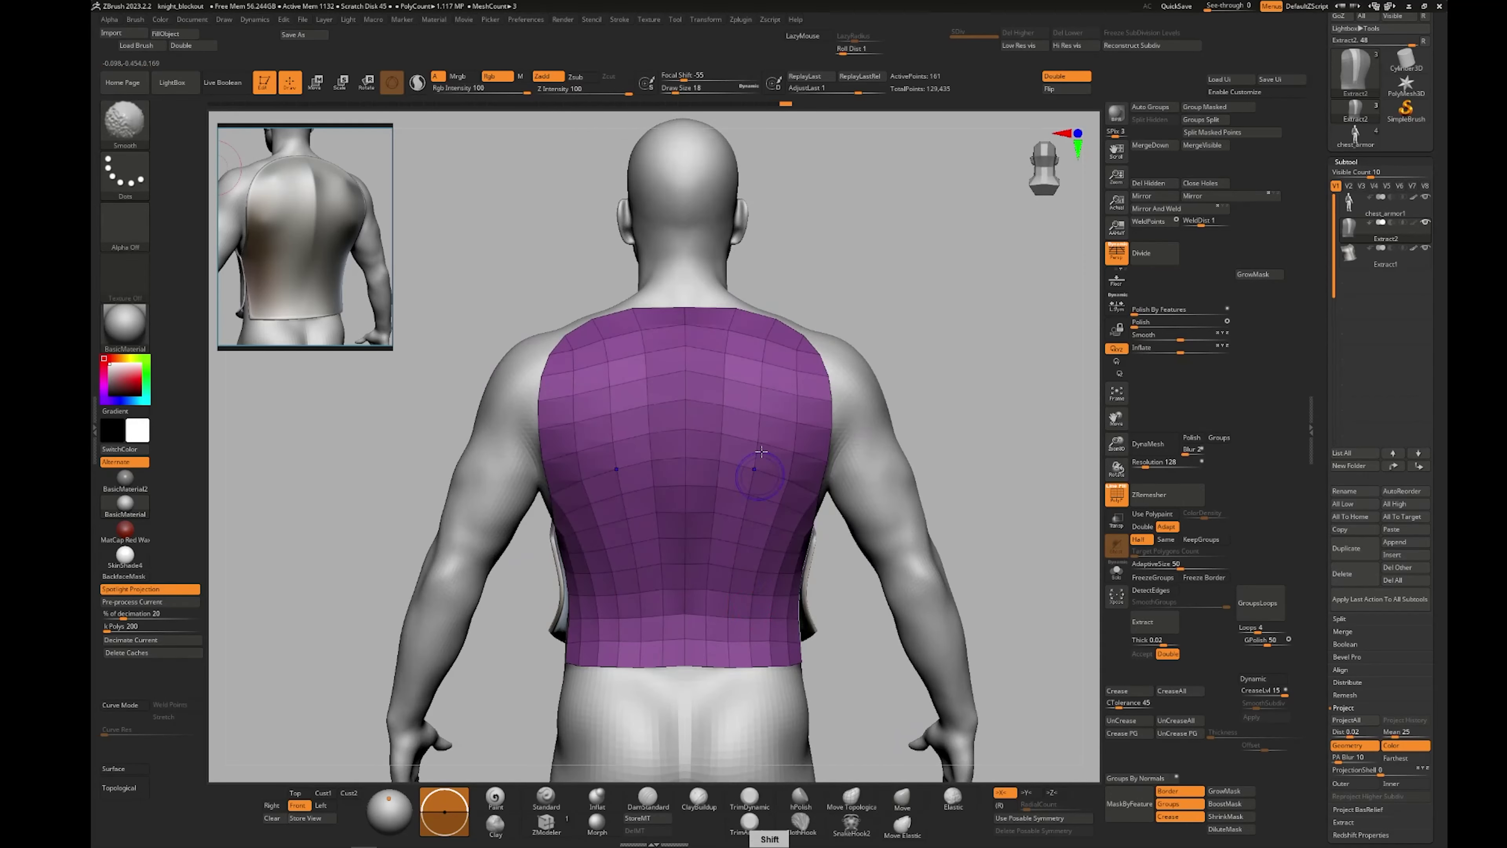
Refine the back plate's rear profile and bottom edge with the Move brush at Draw Size 18
{"action": "mouse_move", "coordinate": [709, 681]}
{"action": "right_mouse_down"}
{"action": "mouse_move", "coordinate": [770, 662]}
{"action": "mouse_move", "coordinate": [768, 644]}
{"action": "right_mouse_up"}
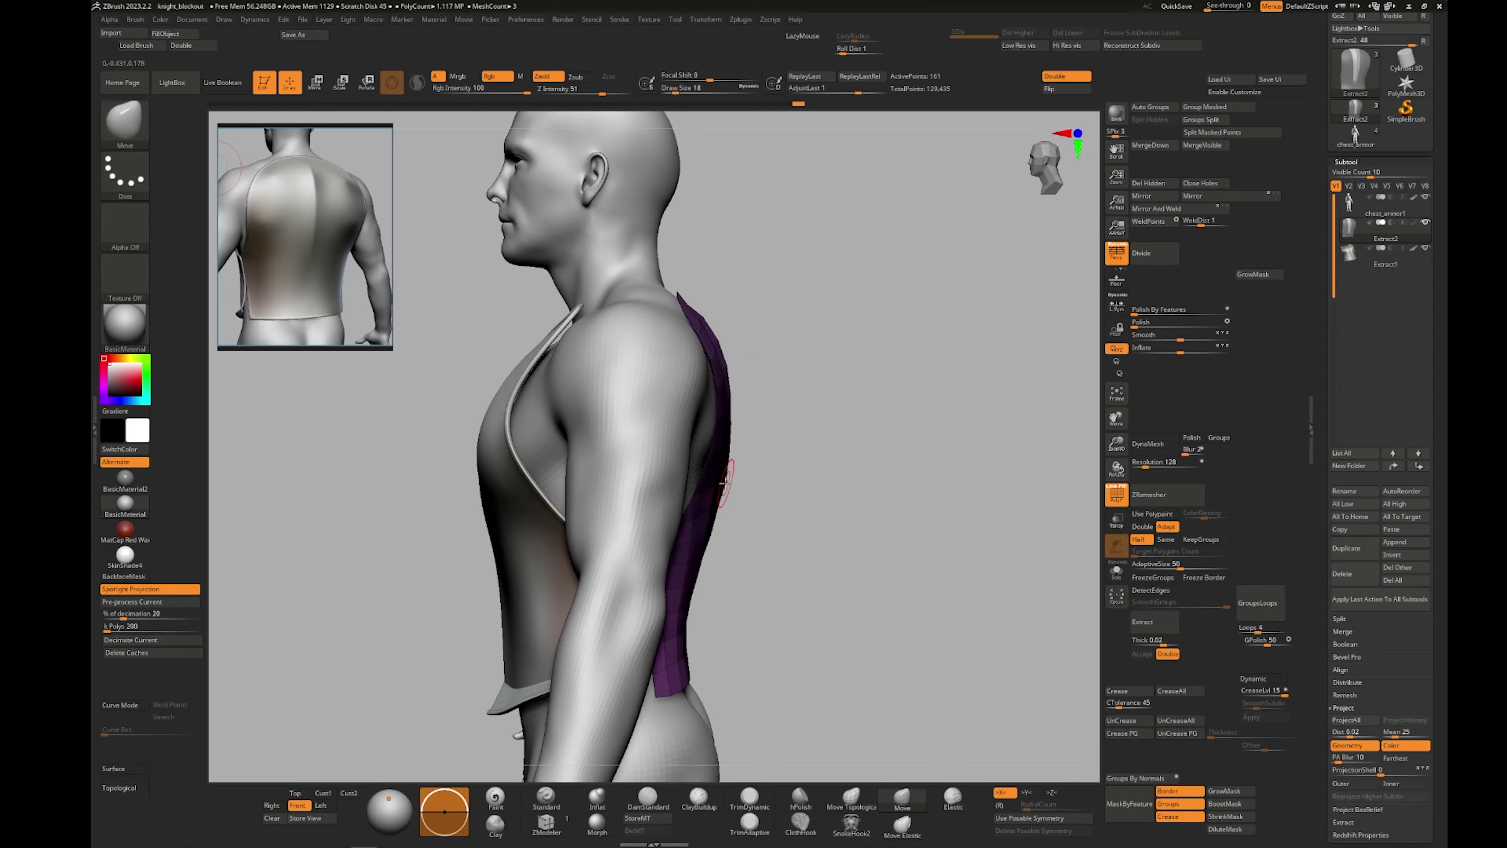
{"action": "right_click_drag", "start_coordinate": [771, 553], "coordinate": [725, 571]}
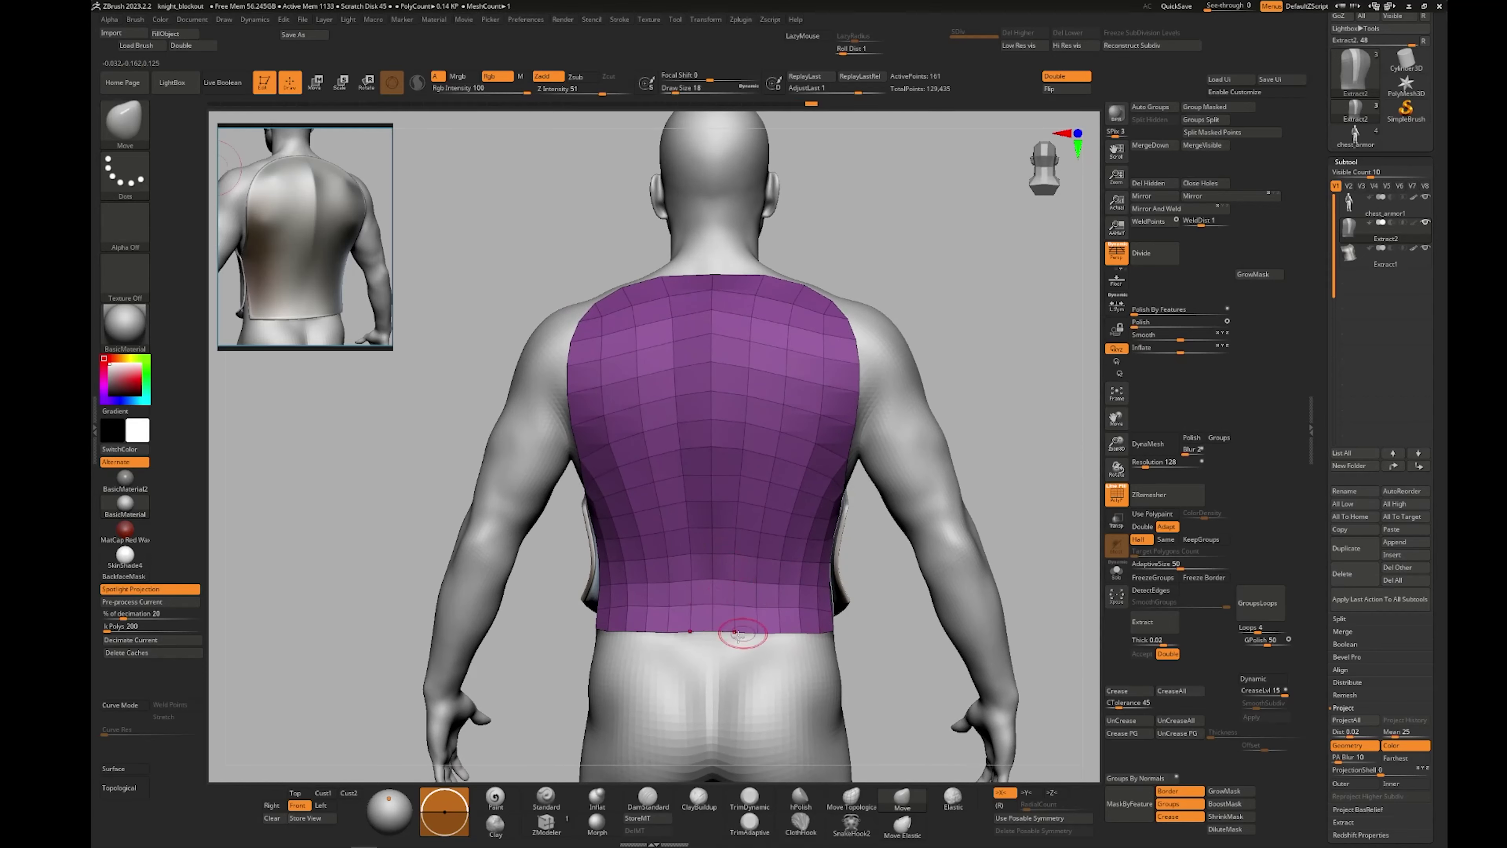
{"action": "right_click_drag", "start_coordinate": [844, 634], "coordinate": [723, 607]}
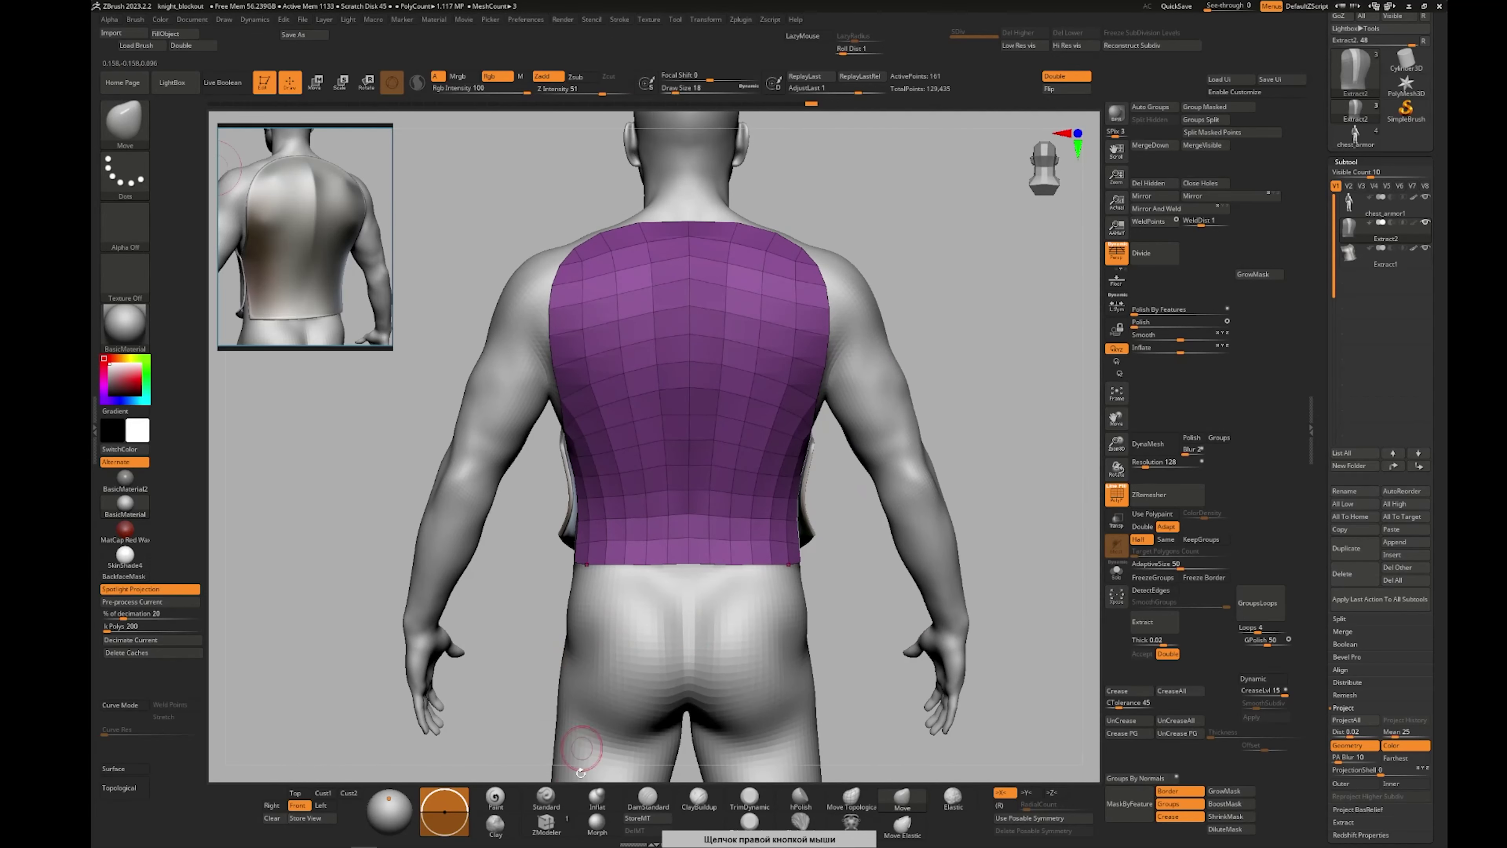
Switch to the ZModeler brush and set its Extrude polygon action to target All Polygons
{"action": "left_click", "coordinate": [546, 822]}
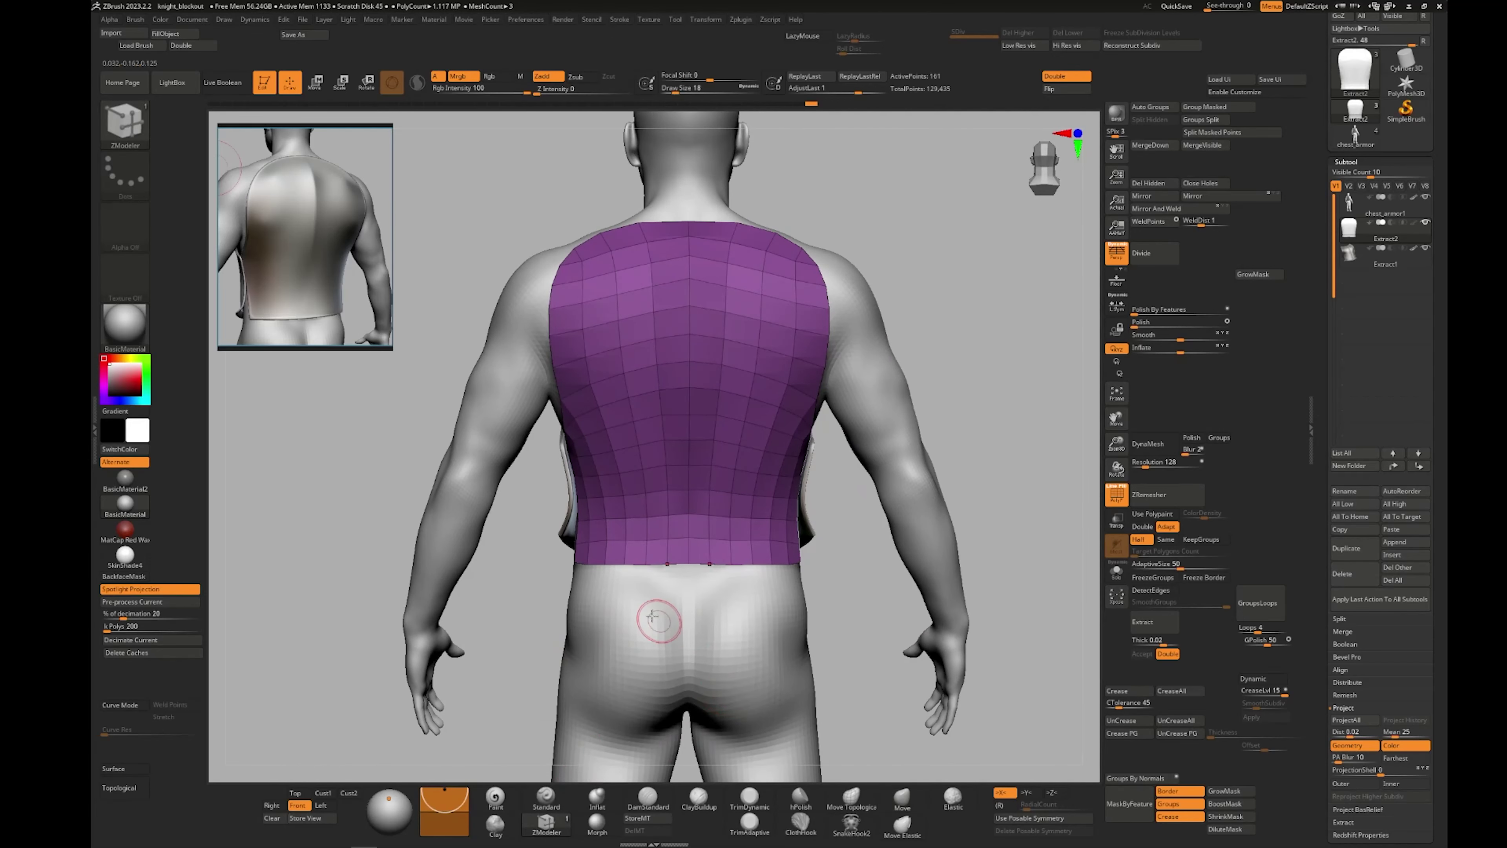
{"action": "right_click_drag", "start_coordinate": [644, 610], "coordinate": [709, 608]}
{"action": "right_click_drag", "start_coordinate": [589, 564], "coordinate": [614, 631], "text": "ctrl"}
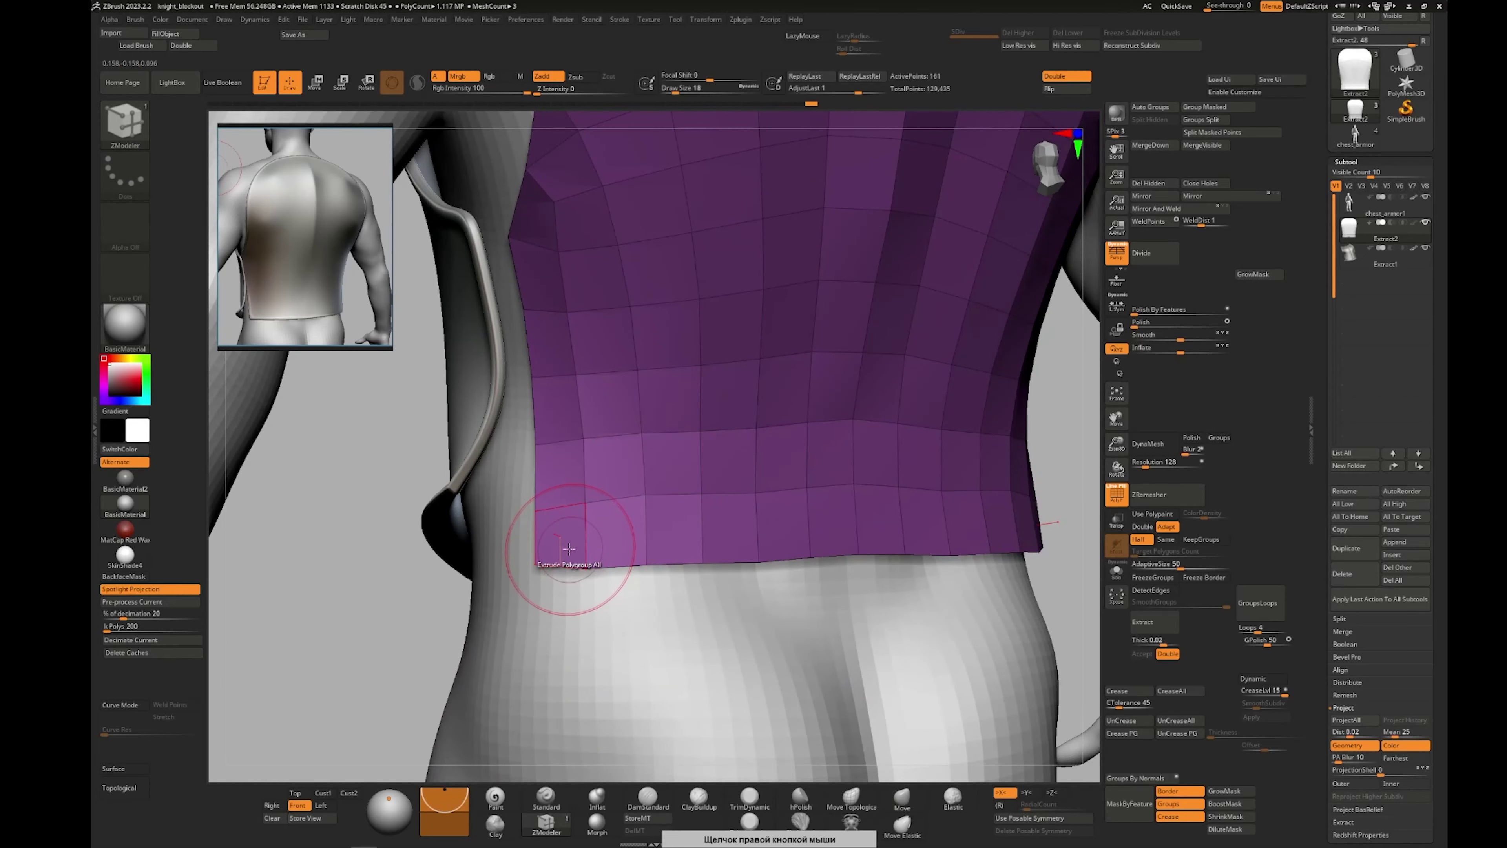
{"action": "right_click_drag", "start_coordinate": [568, 549], "coordinate": [564, 557]}
{"action": "right_click", "coordinate": [564, 557]}
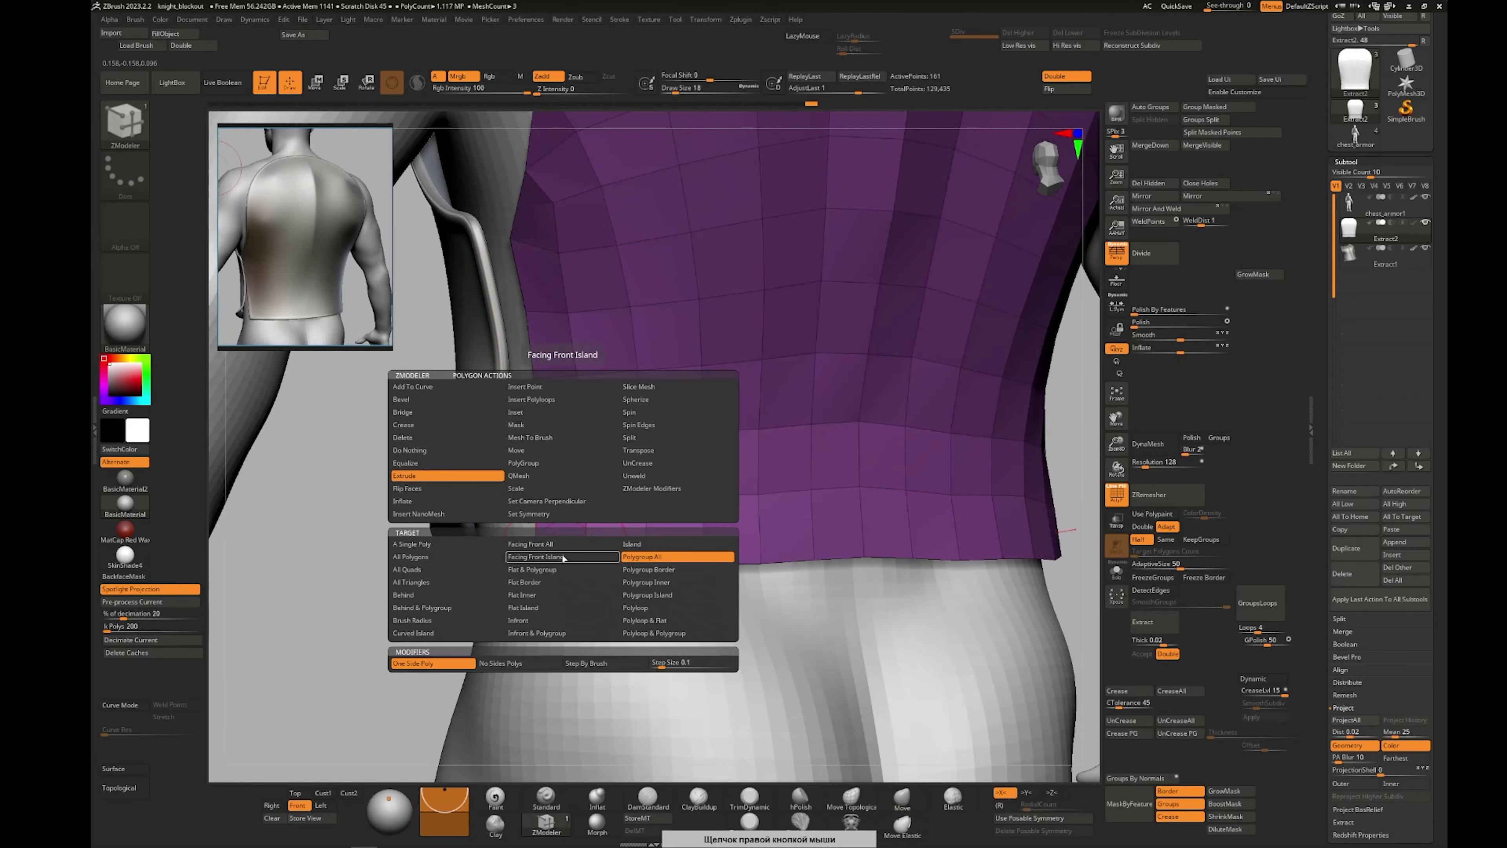
{"action": "left_click", "coordinate": [441, 547]}
{"action": "right_click_drag", "start_coordinate": [728, 668], "coordinate": [766, 706]}
Lower the corners of the back plate's bottom edge with the Move brush at Draw Size 5
{"action": "right_click_drag", "start_coordinate": [755, 593], "coordinate": [700, 589]}
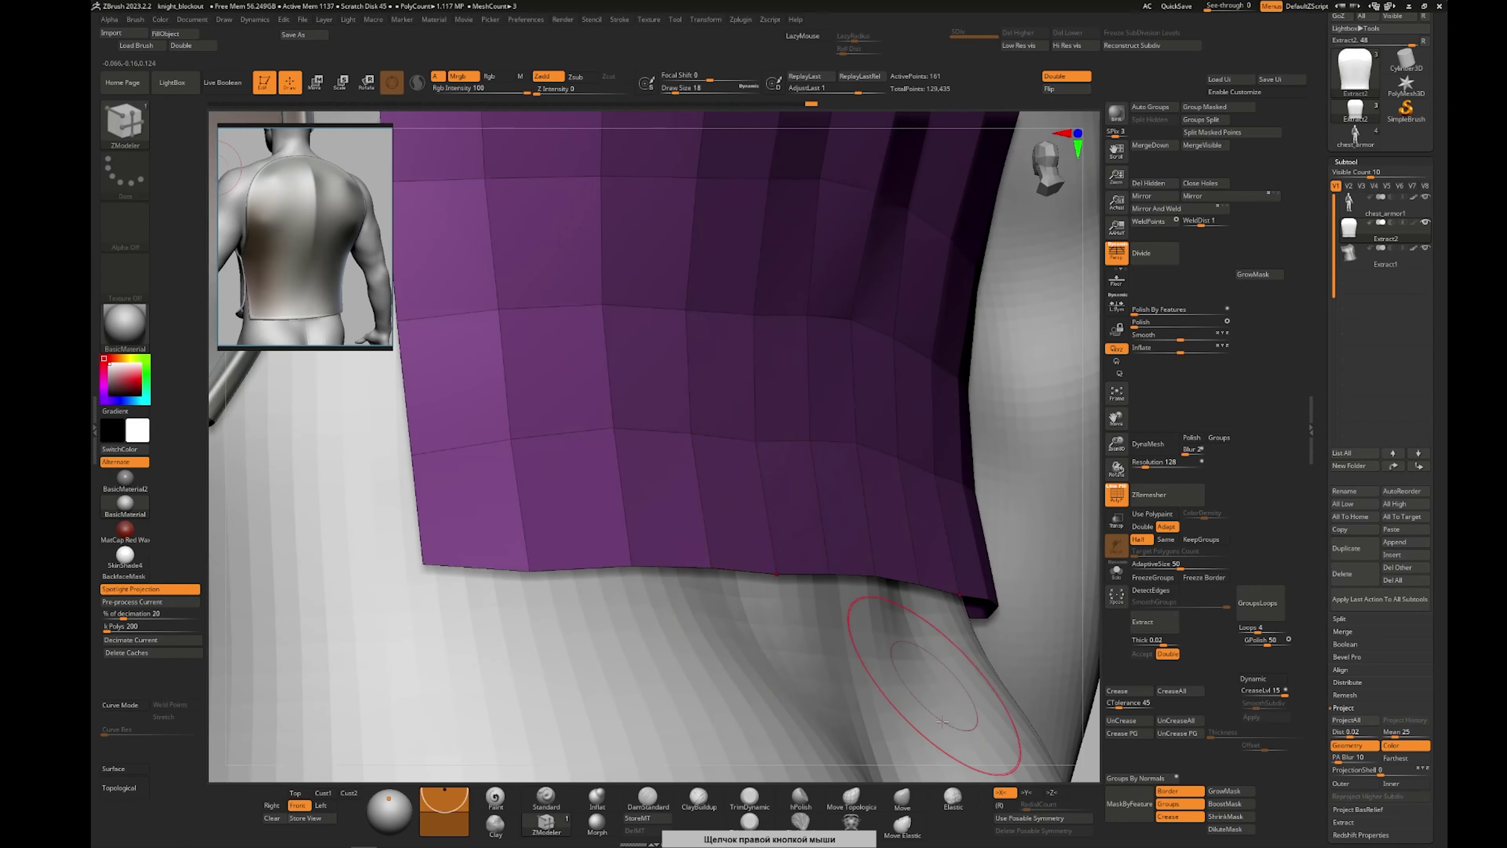
{"action": "left_click", "coordinate": [901, 799]}
{"action": "key", "text": "bracketleft"}
{"action": "key", "text": "bracketleft"}
{"action": "key", "text": "bracketleft"}
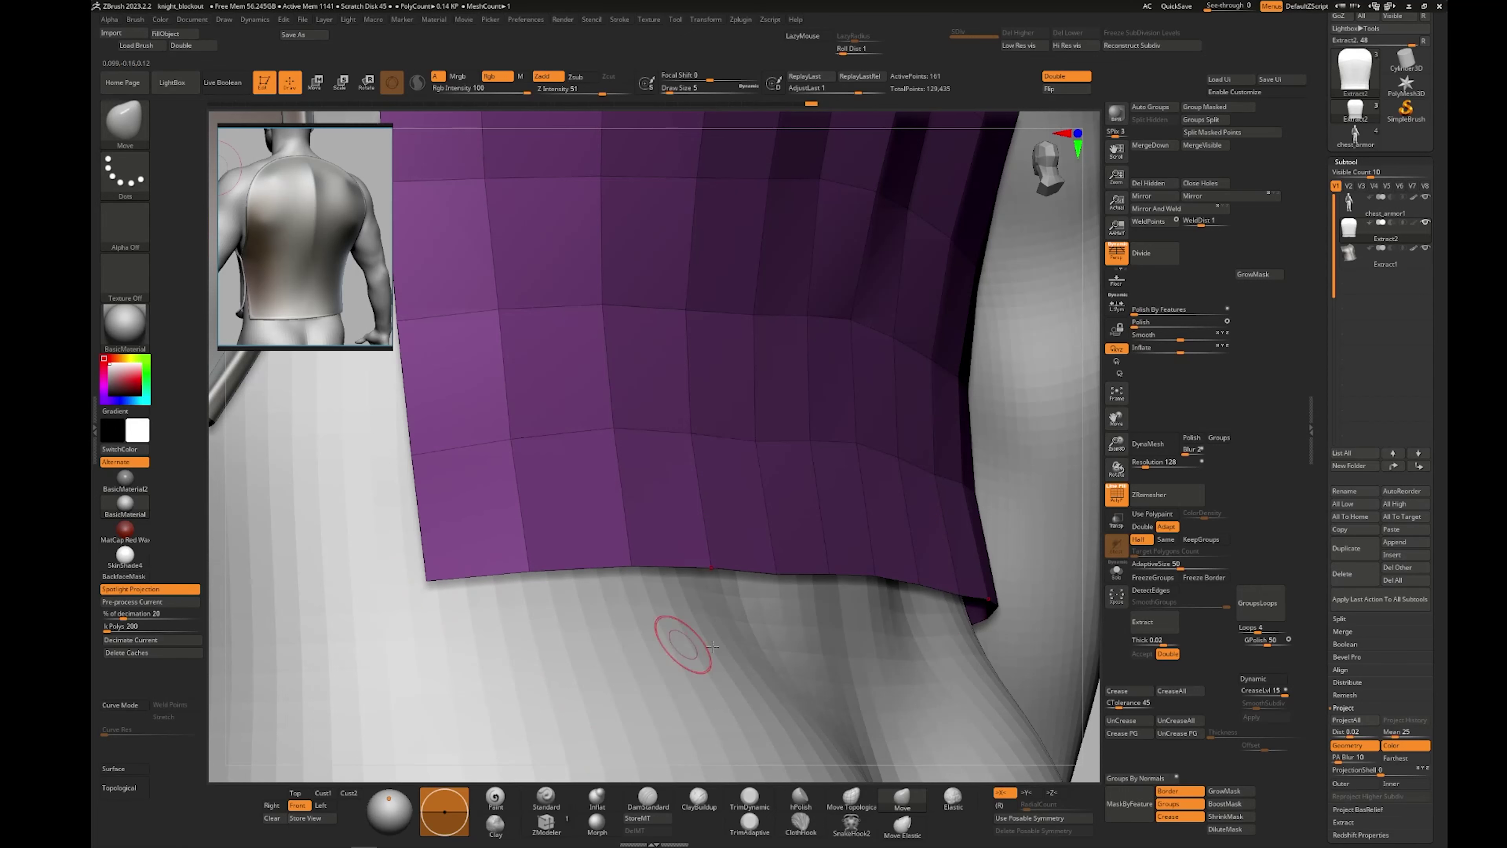
Extrude all polygons of the back plate with ZModeler to give it thickness, turn off double-sided display and flip the normals
{"action": "left_click", "coordinate": [547, 825]}
{"action": "right_click_drag", "start_coordinate": [808, 548], "coordinate": [586, 554]}
{"action": "left_click_drag", "start_coordinate": [586, 554], "coordinate": [574, 550]}
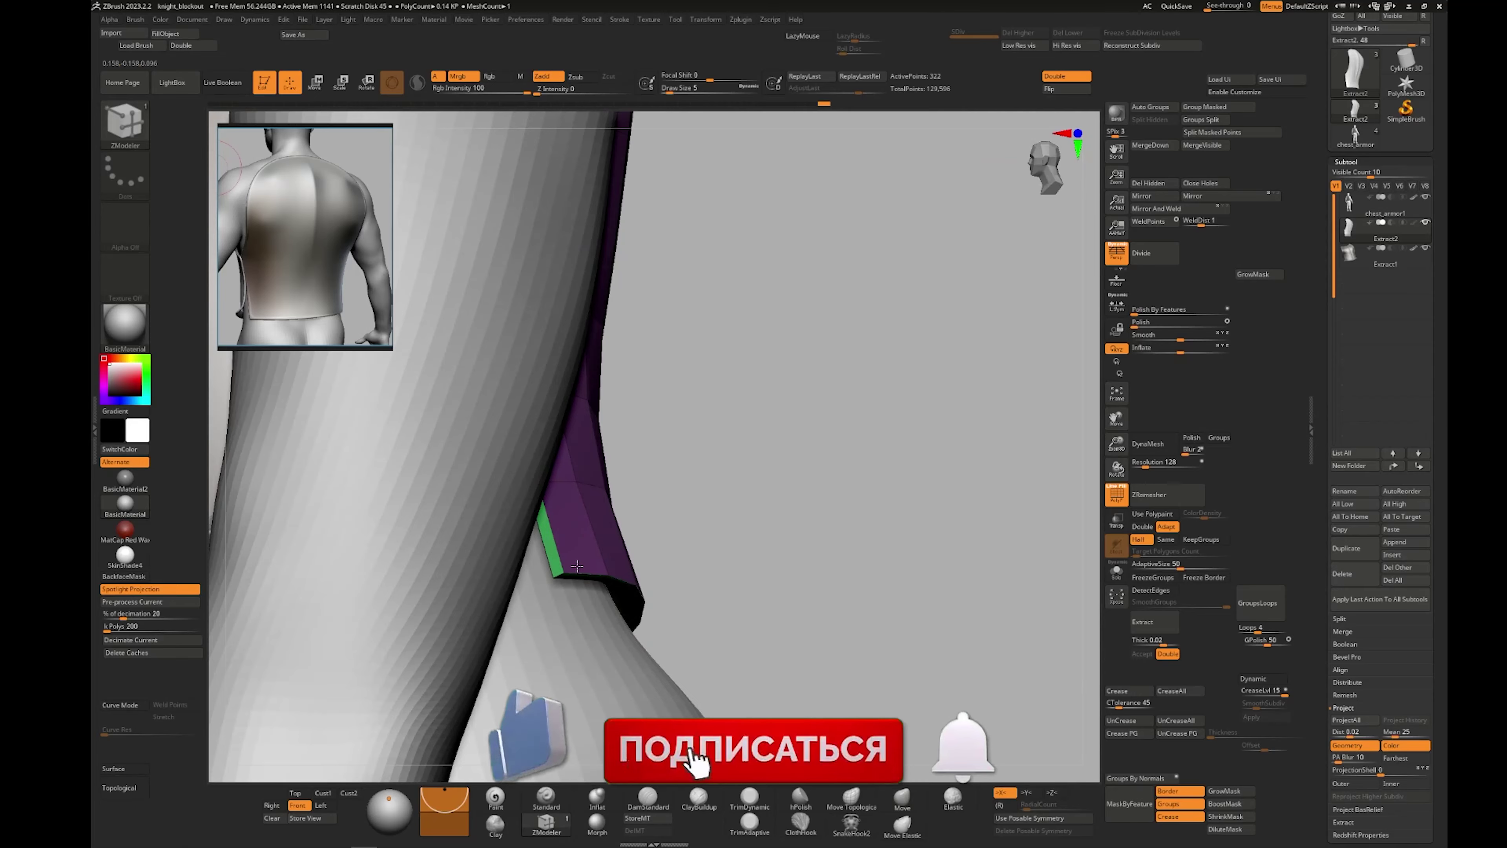
{"action": "key", "text": "ctrl"}
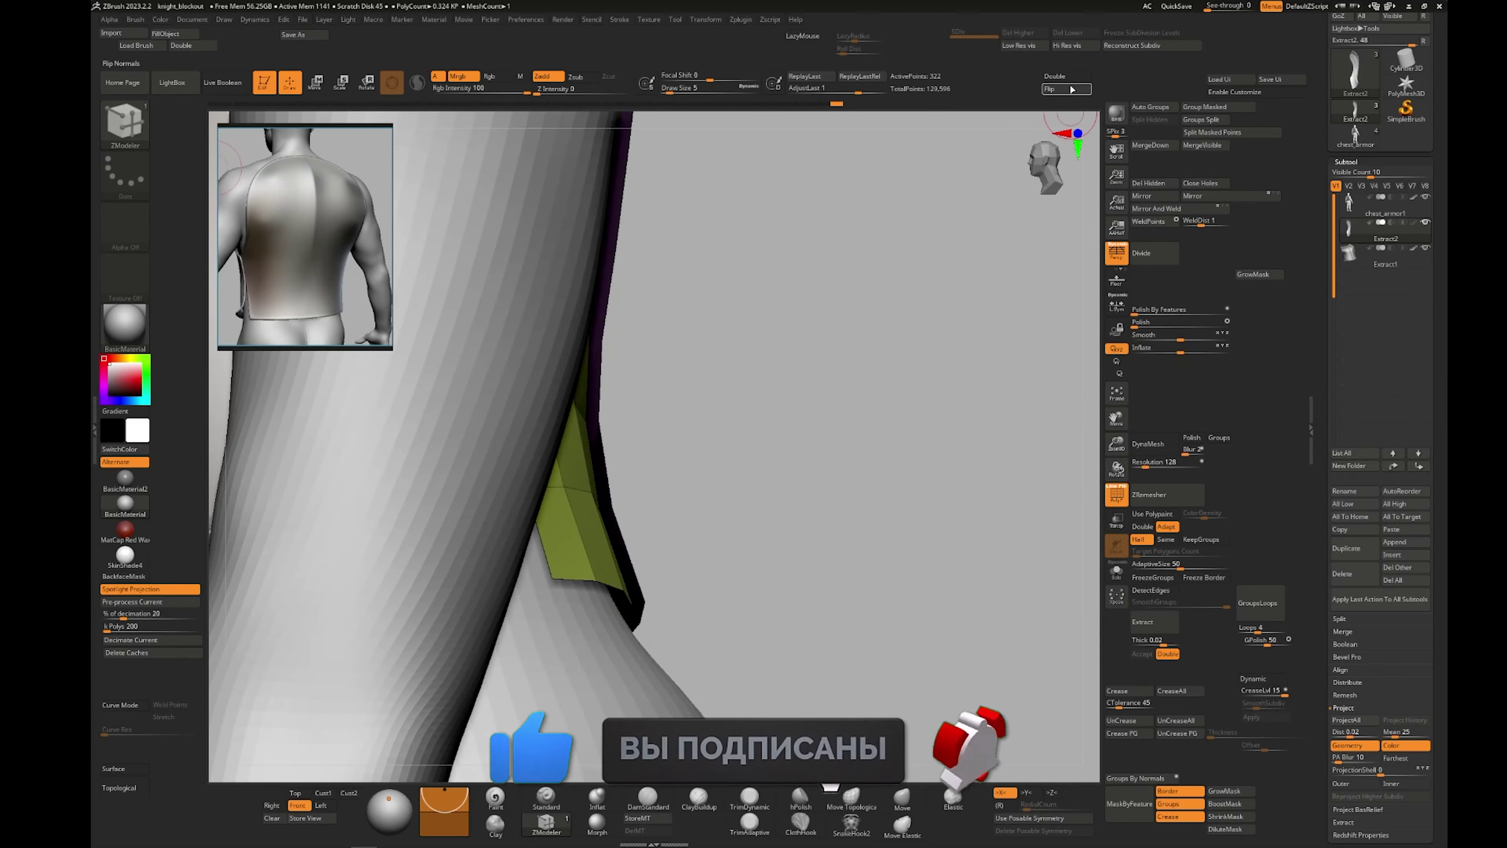
{"action": "right_click_drag", "start_coordinate": [860, 505], "coordinate": [779, 629]}
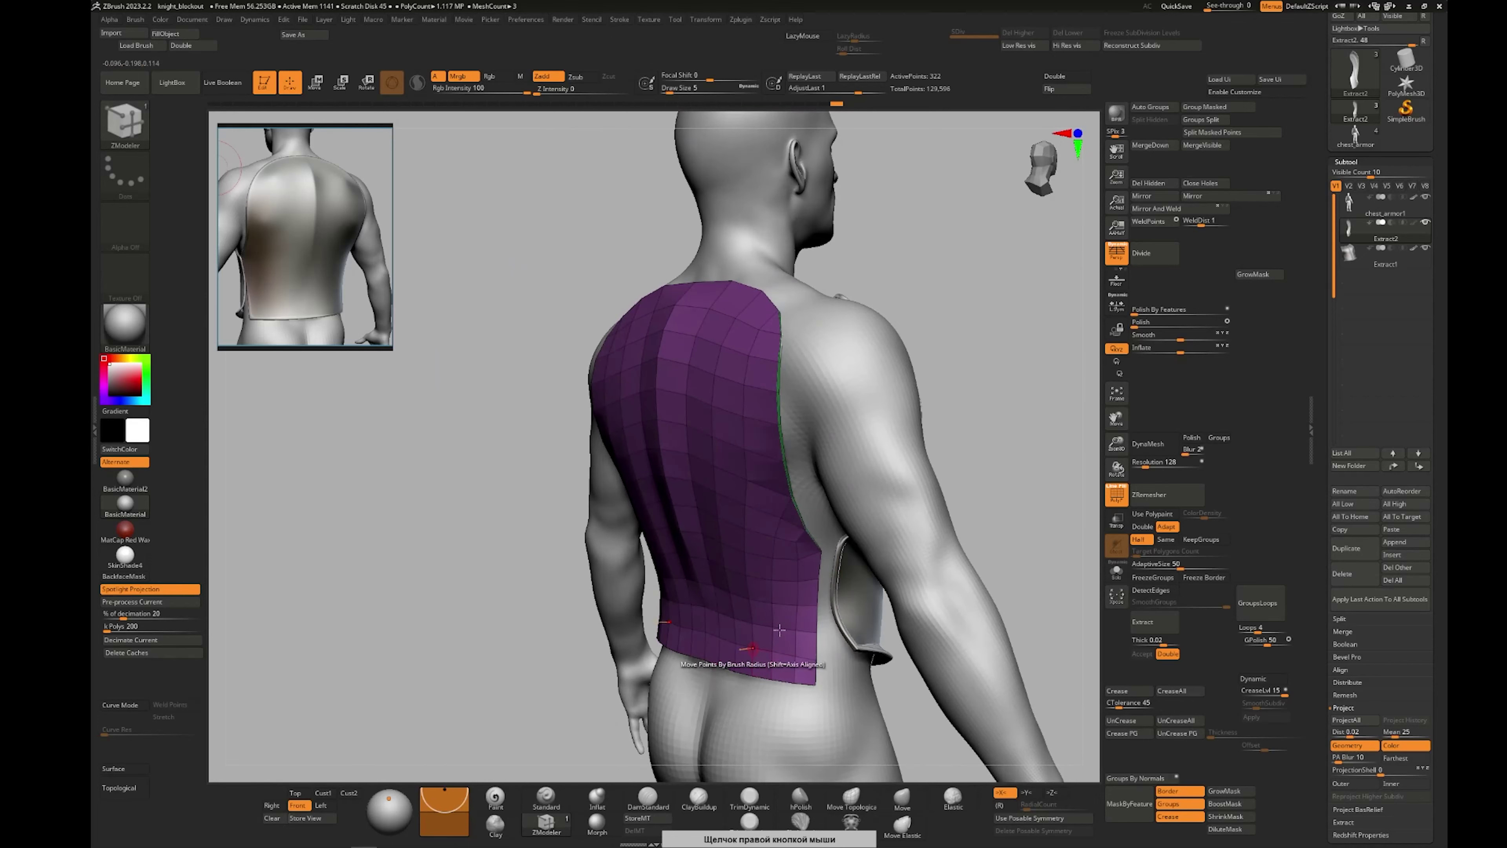
Try to polish the thickened back plate with Polish By Features, and undo the polish
{"action": "left_click_drag", "start_coordinate": [1137, 313], "coordinate": [1143, 312]}
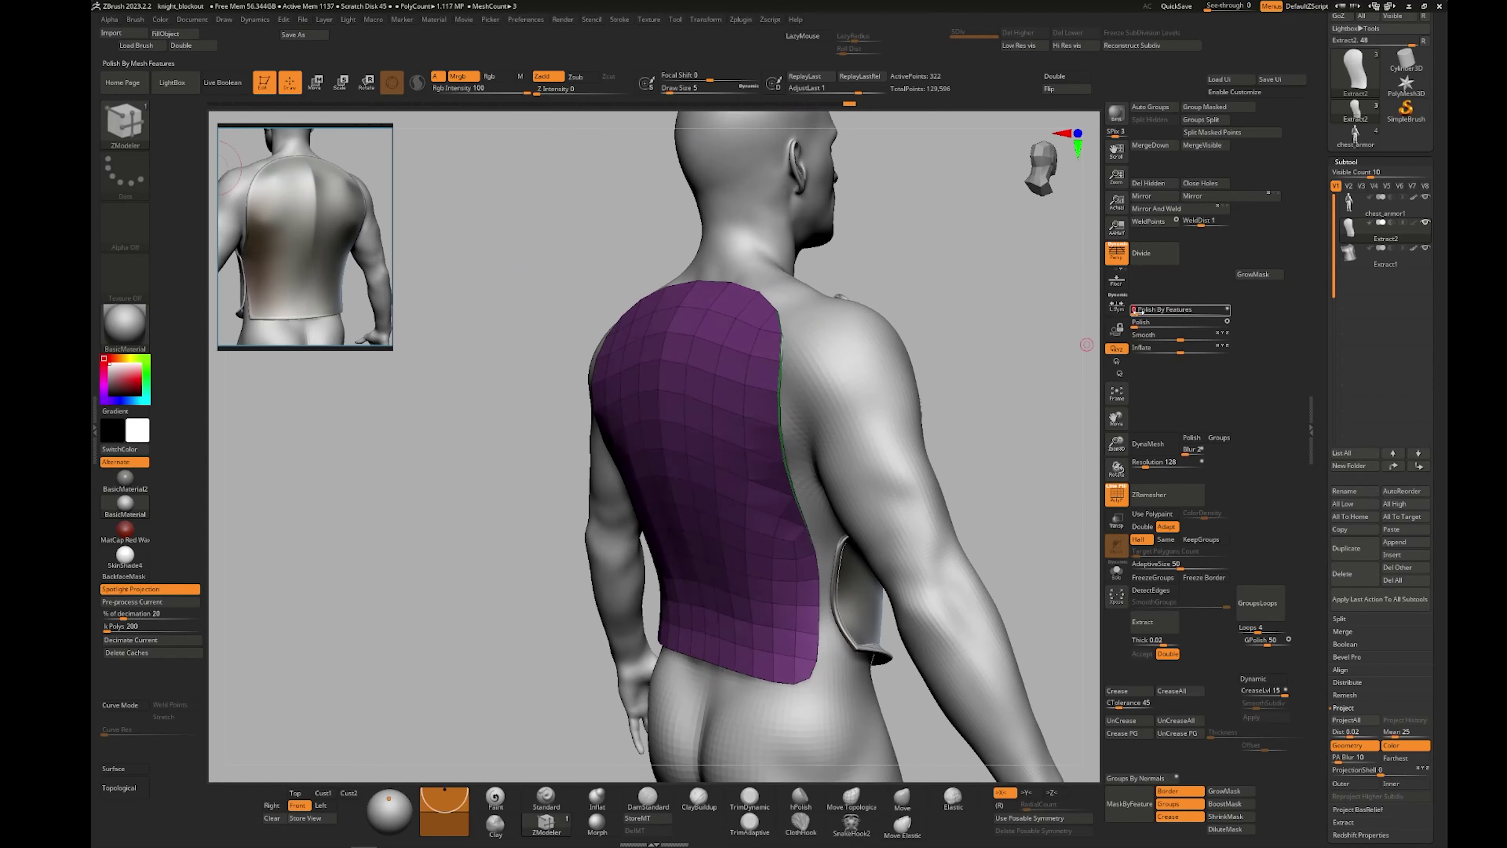
{"action": "right_click_drag", "start_coordinate": [850, 524], "coordinate": [750, 595]}
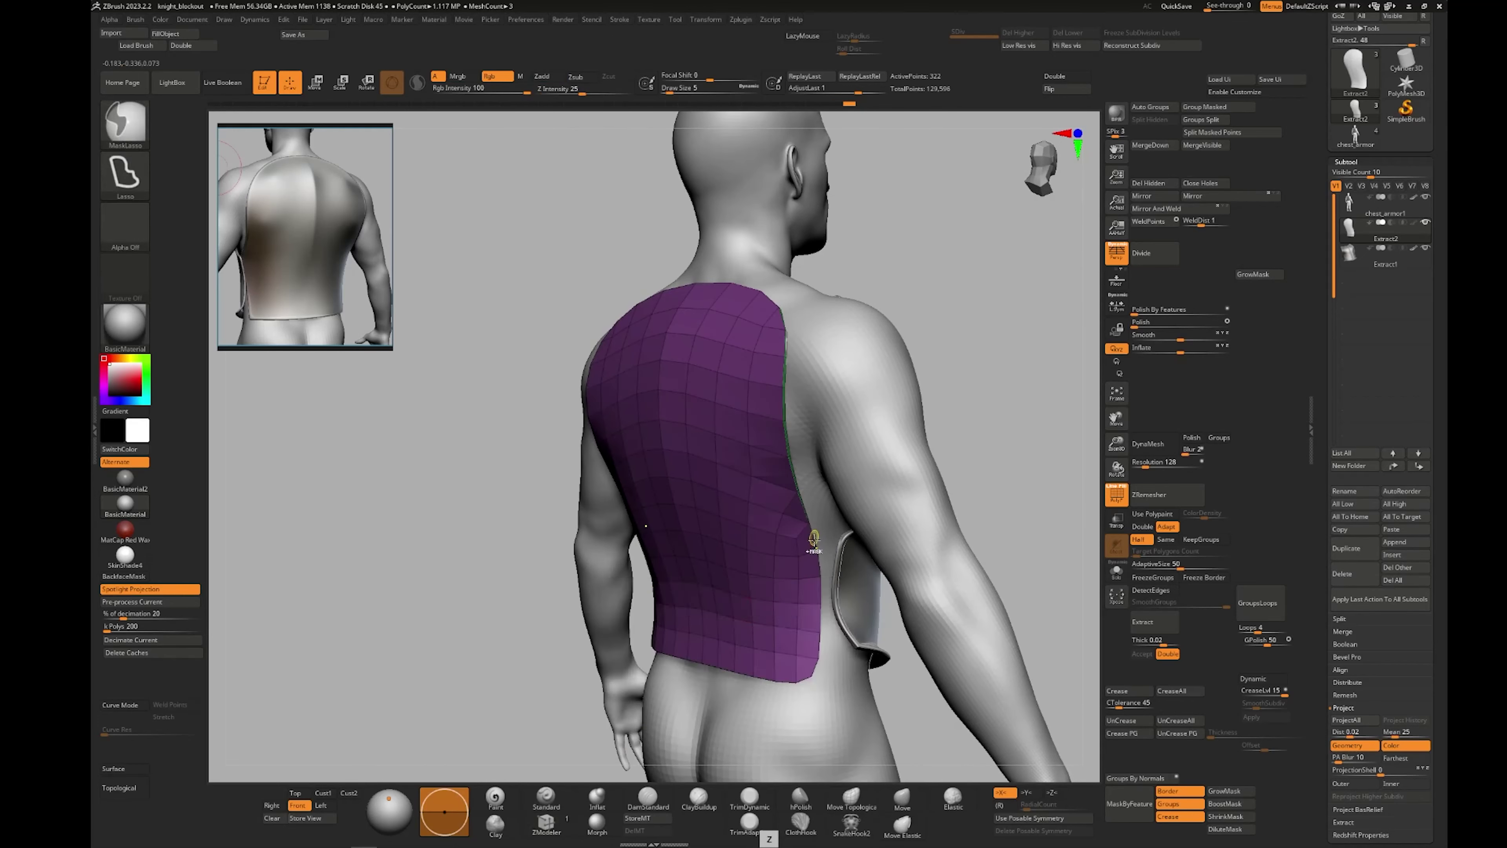
{"action": "key", "text": "ctrl+z"}
Set ZModeler's Extrude polygon action to Polygroup All and extrude the green rim polygroup of the back plate
{"action": "right_click_drag", "start_coordinate": [810, 532], "coordinate": [711, 688]}
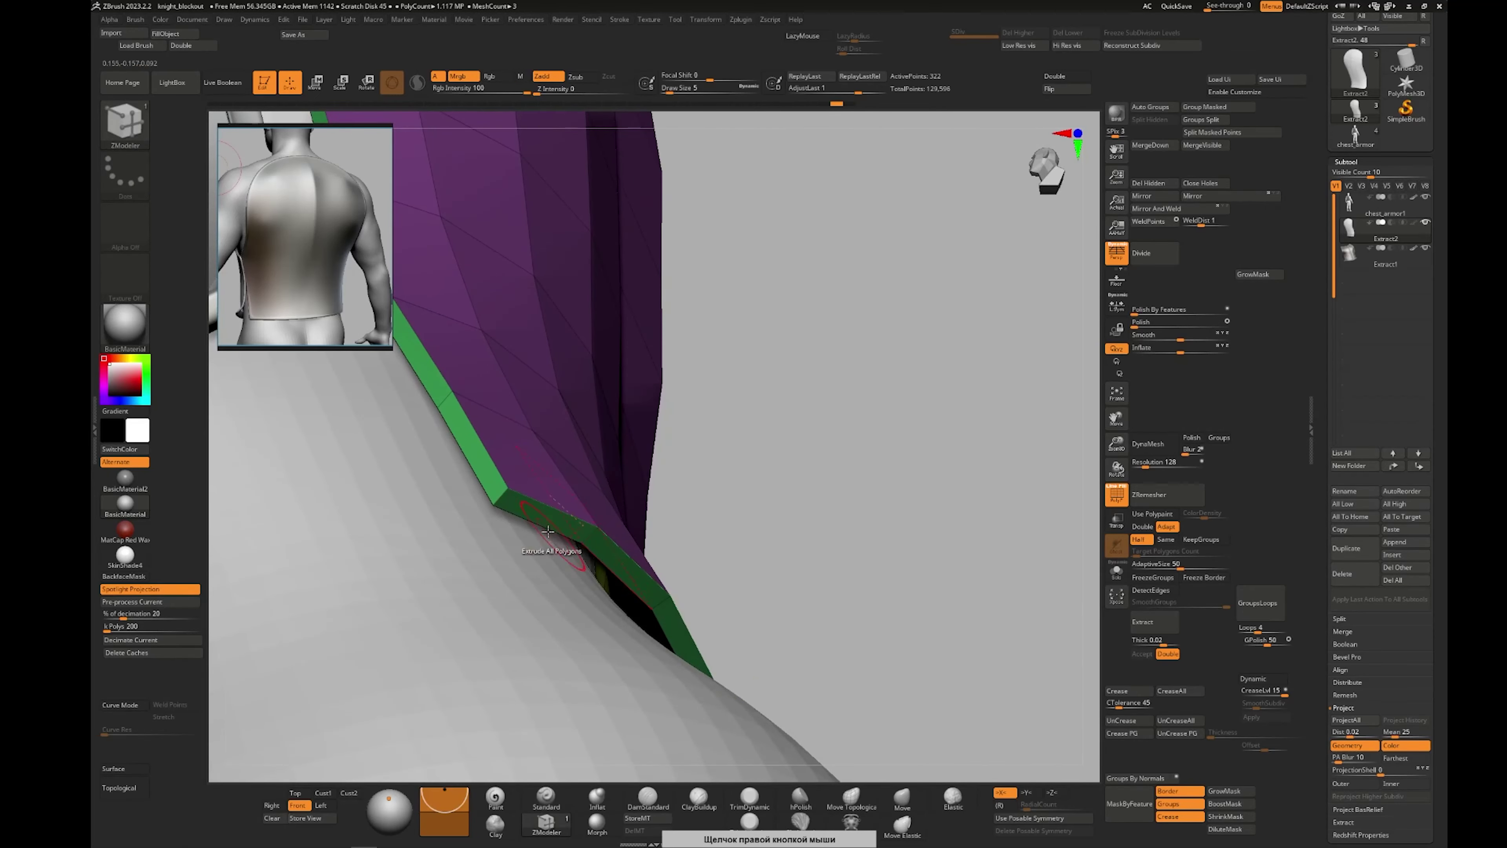
{"action": "right_click", "coordinate": [514, 503]}
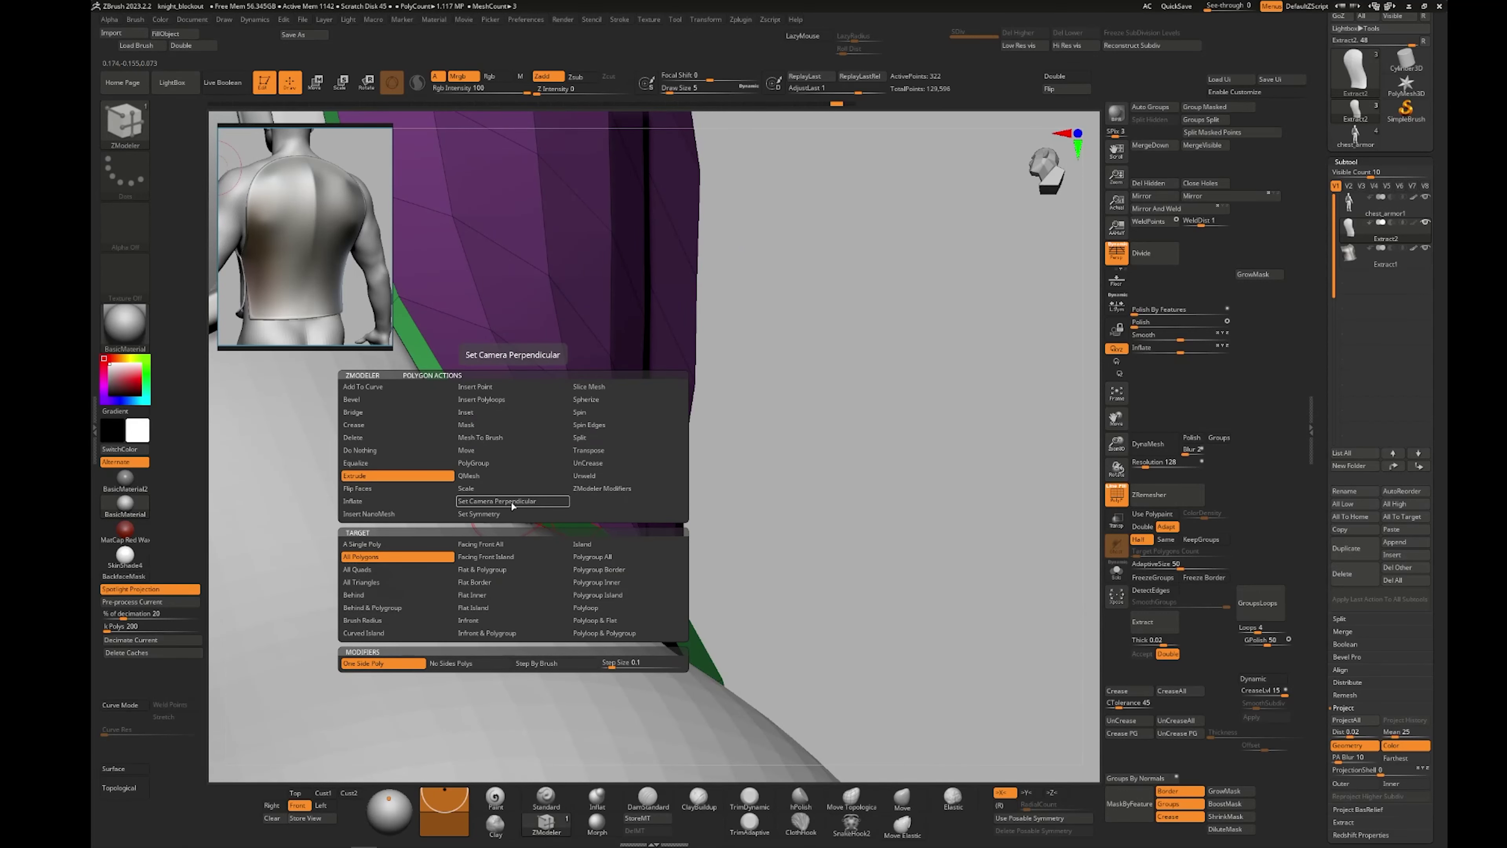
{"action": "left_click", "coordinate": [613, 556]}
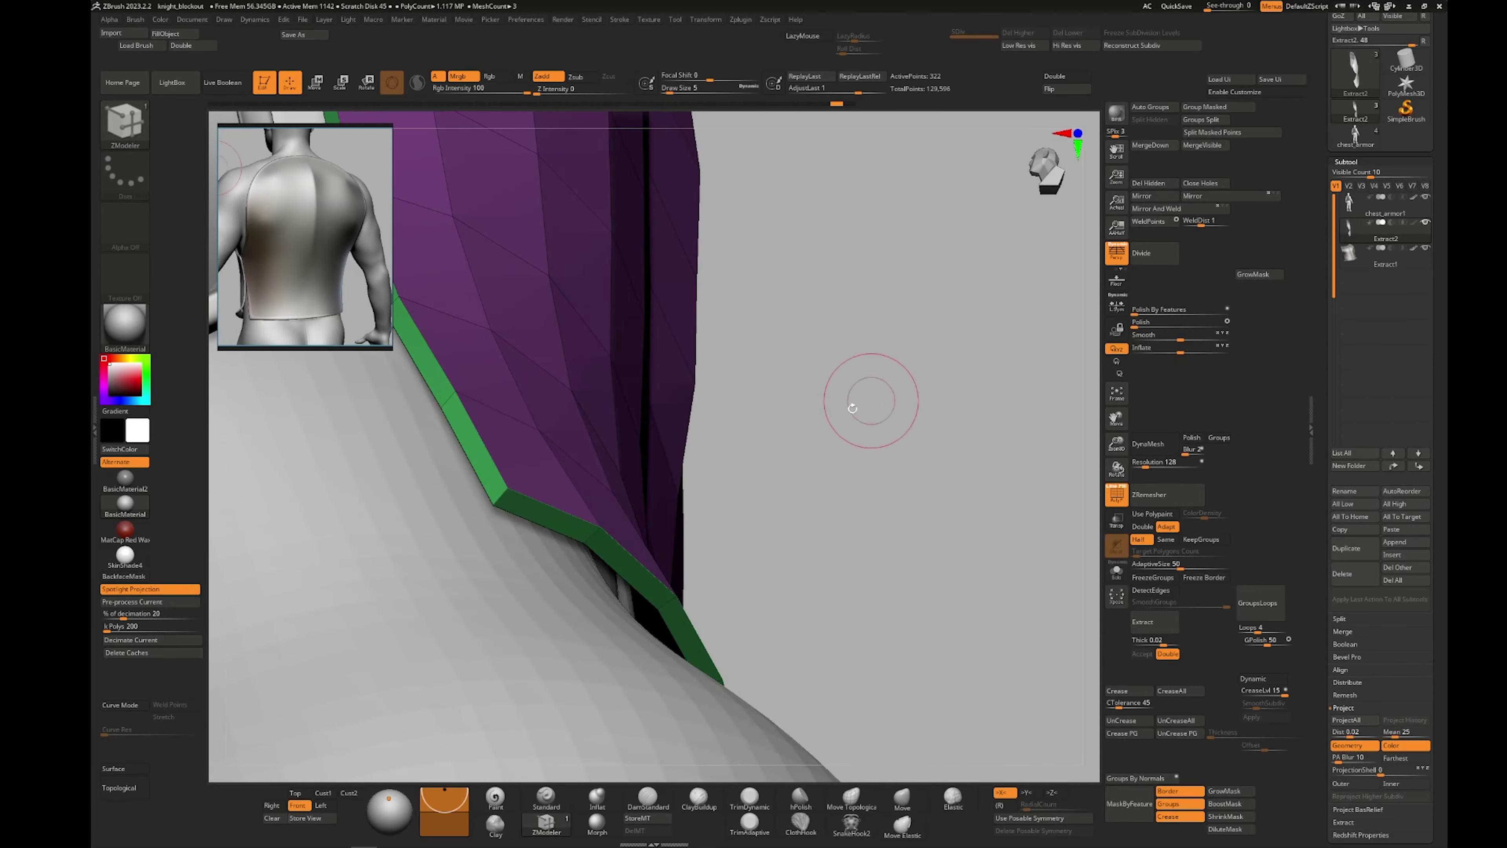
{"action": "right_click_drag", "start_coordinate": [868, 404], "coordinate": [503, 545]}
{"action": "left_click_drag", "start_coordinate": [494, 481], "coordinate": [464, 490]}
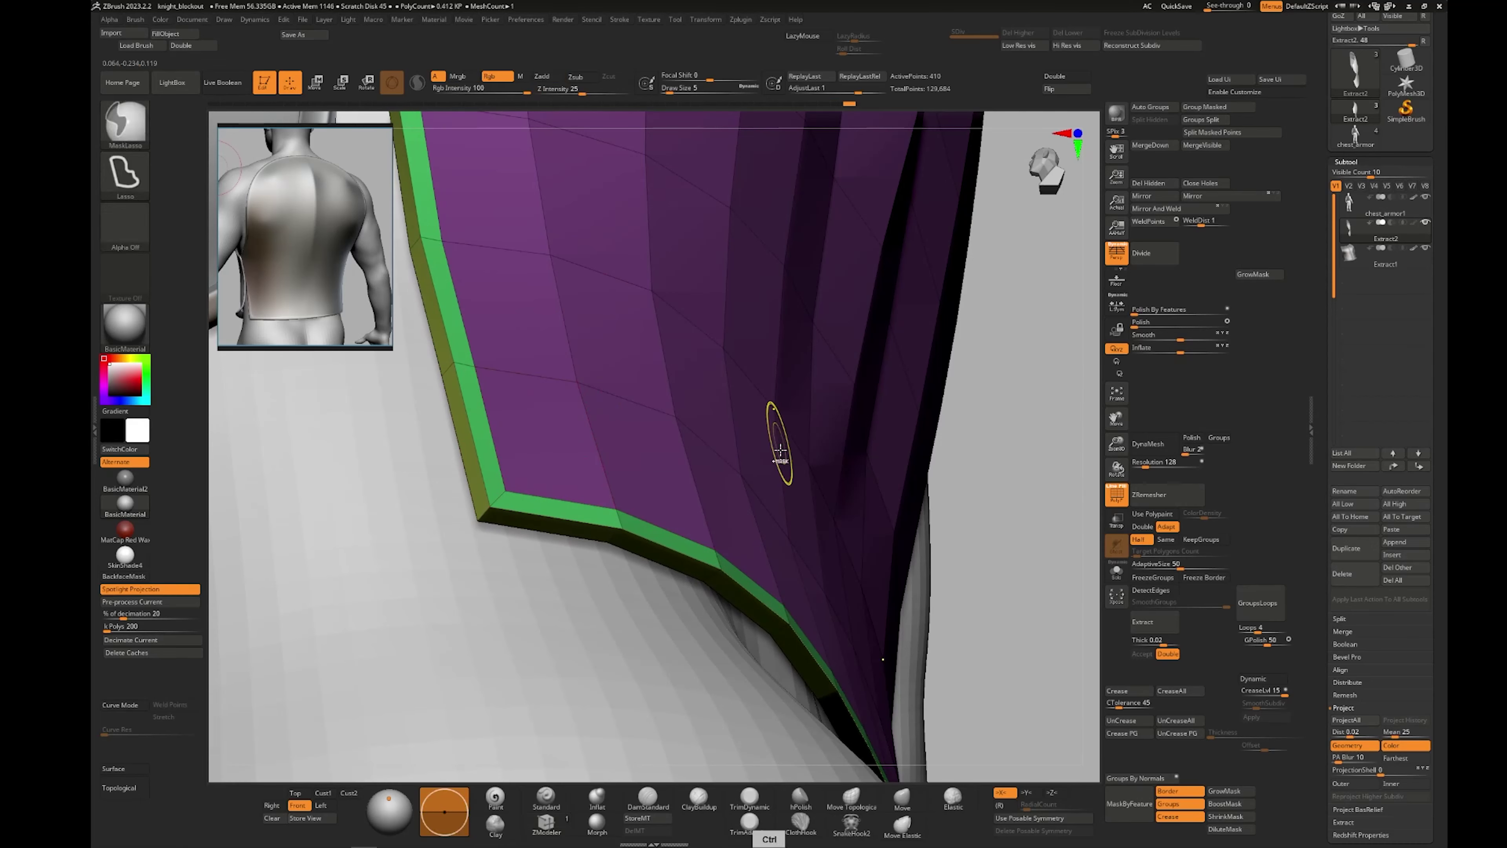
Set ZModeler's polygon action to PolyGroup with the Polyloop target and assign a new polygroup to the back plate's rim loop
{"action": "right_click_drag", "start_coordinate": [780, 444], "coordinate": [628, 647], "text": "ctrl"}
{"action": "mouse_move", "coordinate": [627, 647]}
{"action": "right_mouse_down", "text": "ctrl"}
{"action": "mouse_move", "coordinate": [624, 672]}
{"action": "mouse_move", "coordinate": [578, 521]}
{"action": "right_mouse_up", "text": "ctrl"}
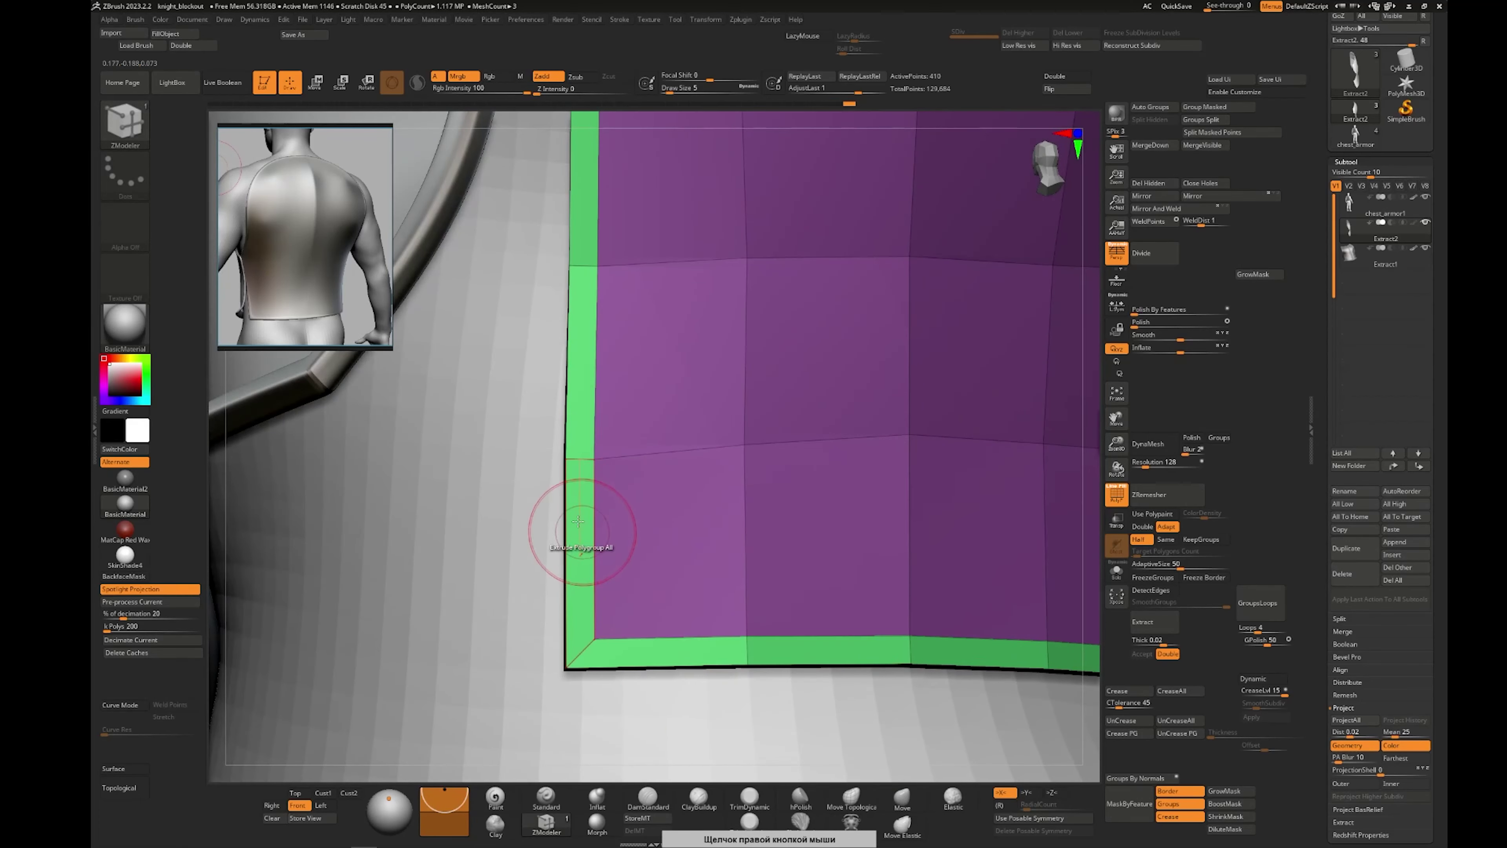
{"action": "right_click", "coordinate": [582, 491]}
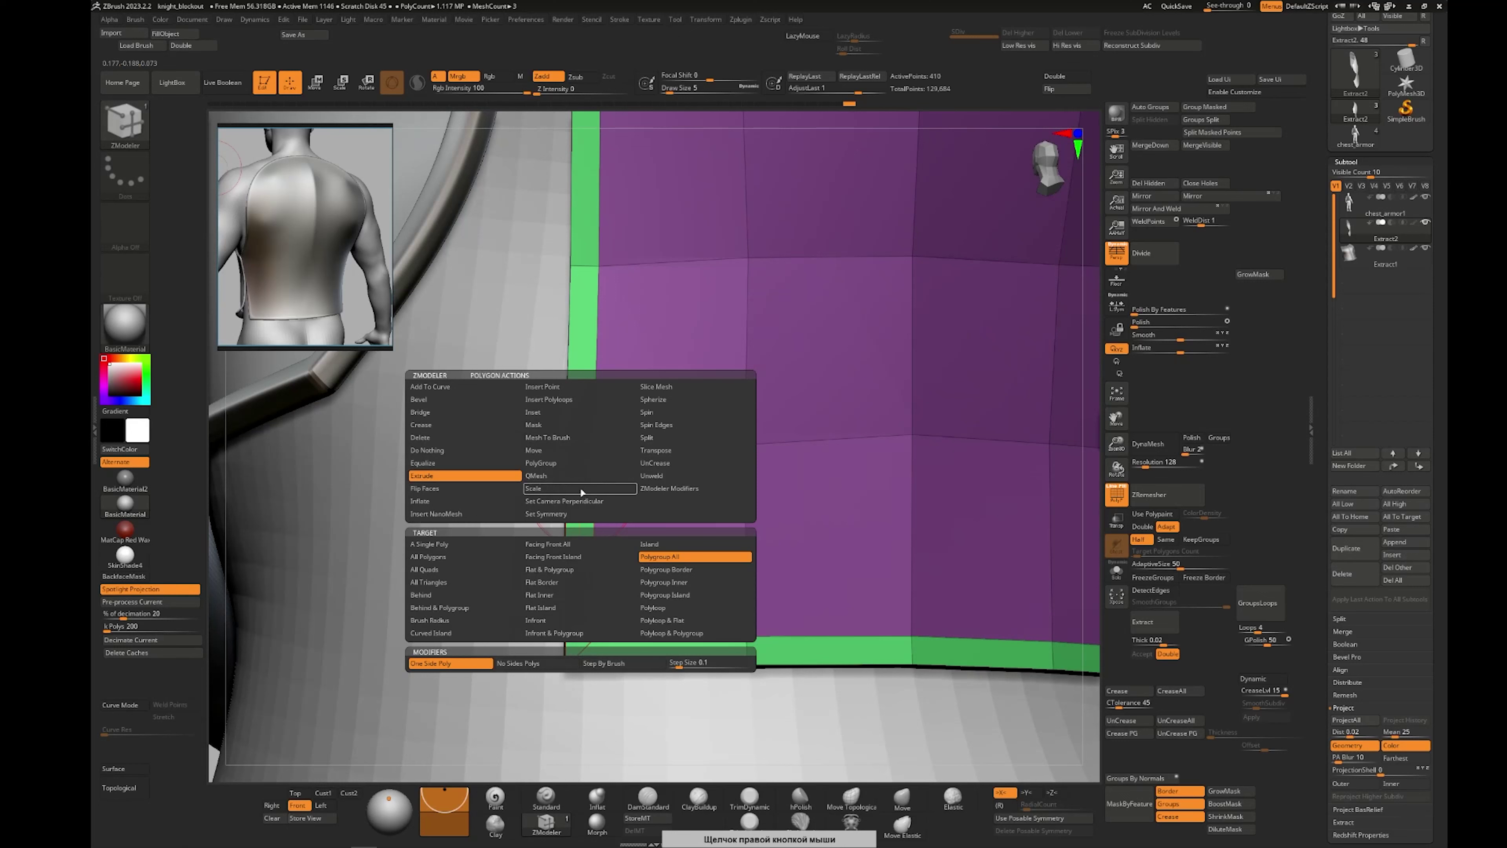
{"action": "left_click", "coordinate": [562, 463]}
{"action": "left_click", "coordinate": [674, 597]}
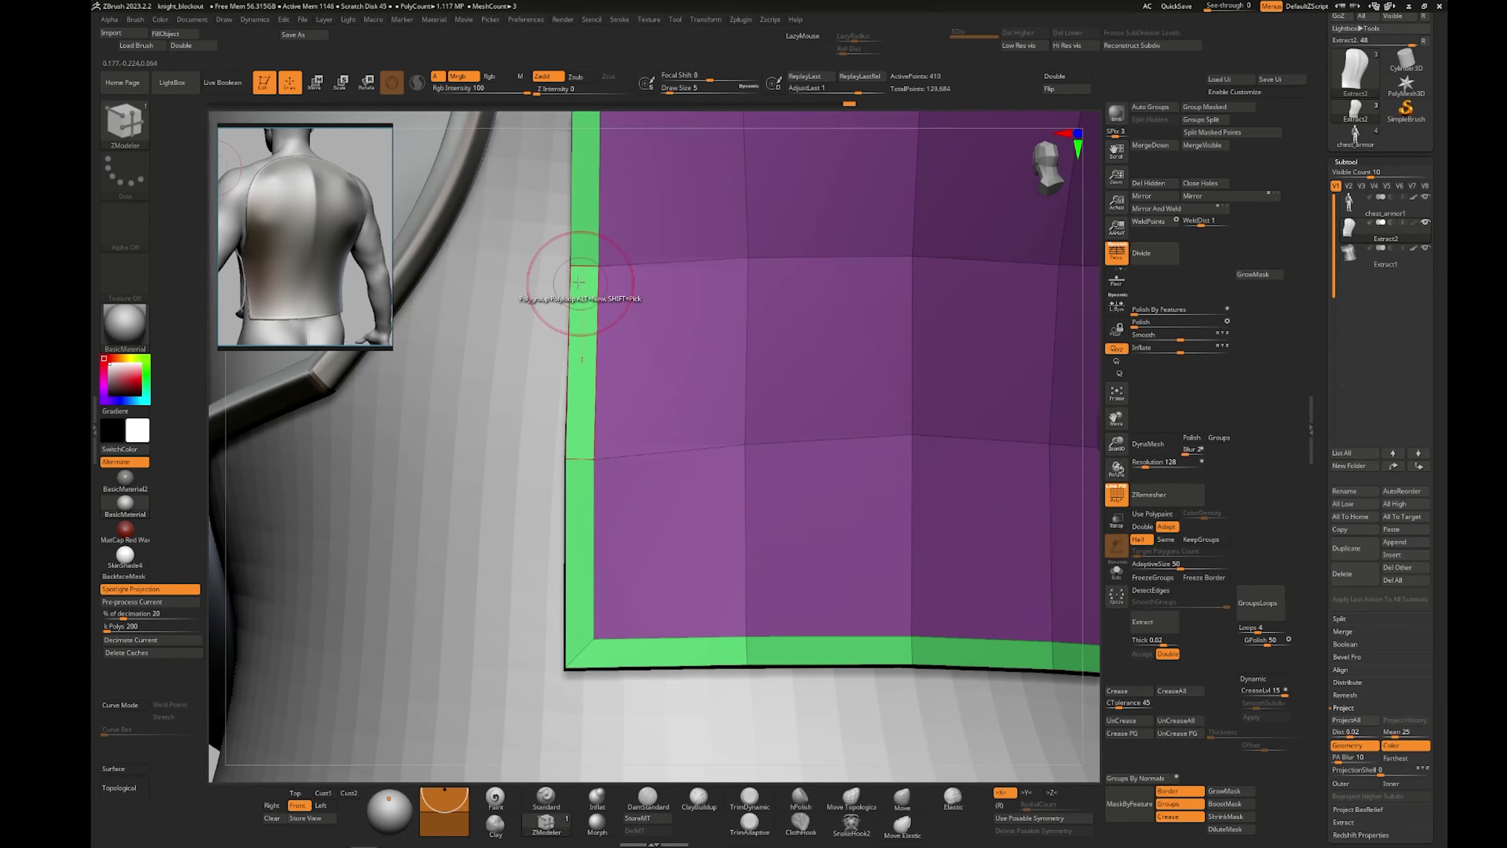
{"action": "left_click", "coordinate": [593, 289]}
Isolate the back plate in Solo mode, then undo and redo the last change to its rim polygroup
{"action": "right_click_drag", "start_coordinate": [853, 526], "coordinate": [589, 619]}
{"action": "right_click_drag", "start_coordinate": [734, 615], "coordinate": [702, 576]}
{"action": "left_click", "coordinate": [1119, 563]}
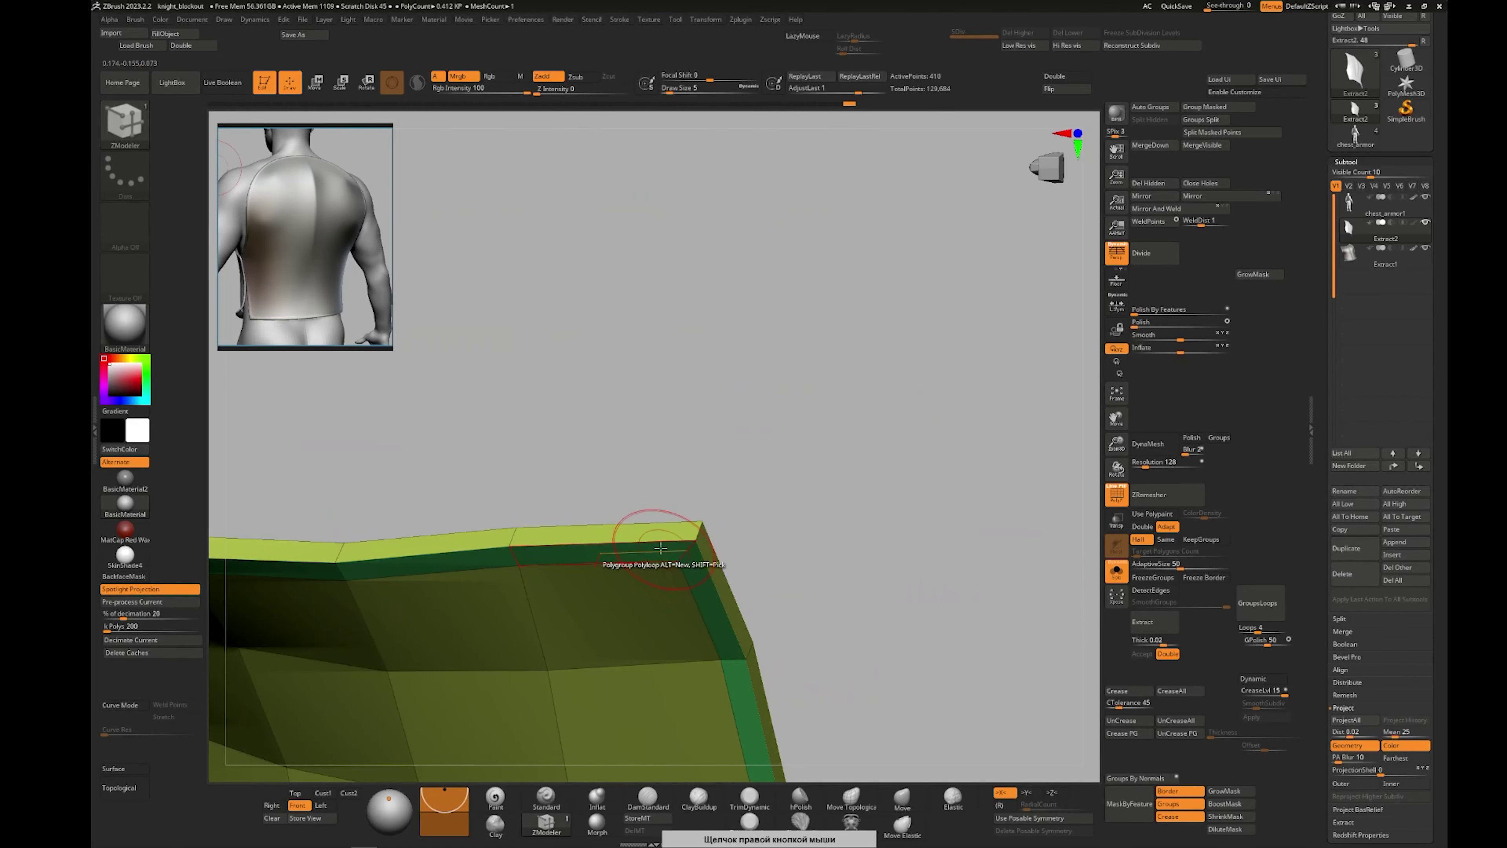
{"action": "right_click_drag", "start_coordinate": [743, 504], "coordinate": [616, 523]}
{"action": "key", "text": "ctrl+z"}
{"action": "right_click_drag", "start_coordinate": [621, 574], "coordinate": [595, 666]}
{"action": "key", "text": "ctrl+shift+z"}
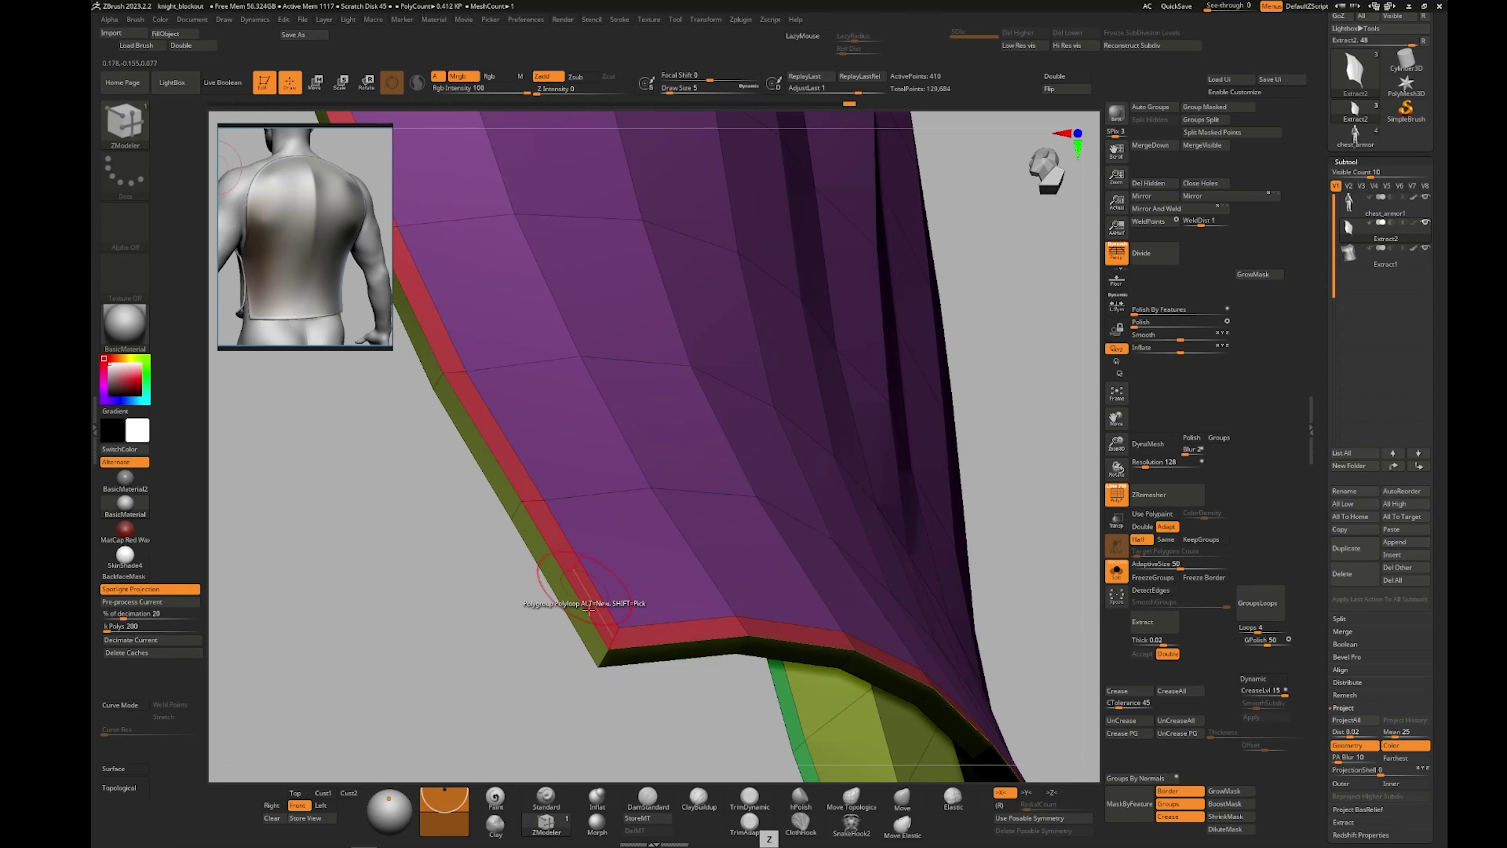
Return ZModeler's polygon action to Extrude with Polygroup All and extrude the red rim polygroup into a raised border
{"action": "right_click", "coordinate": [605, 612]}
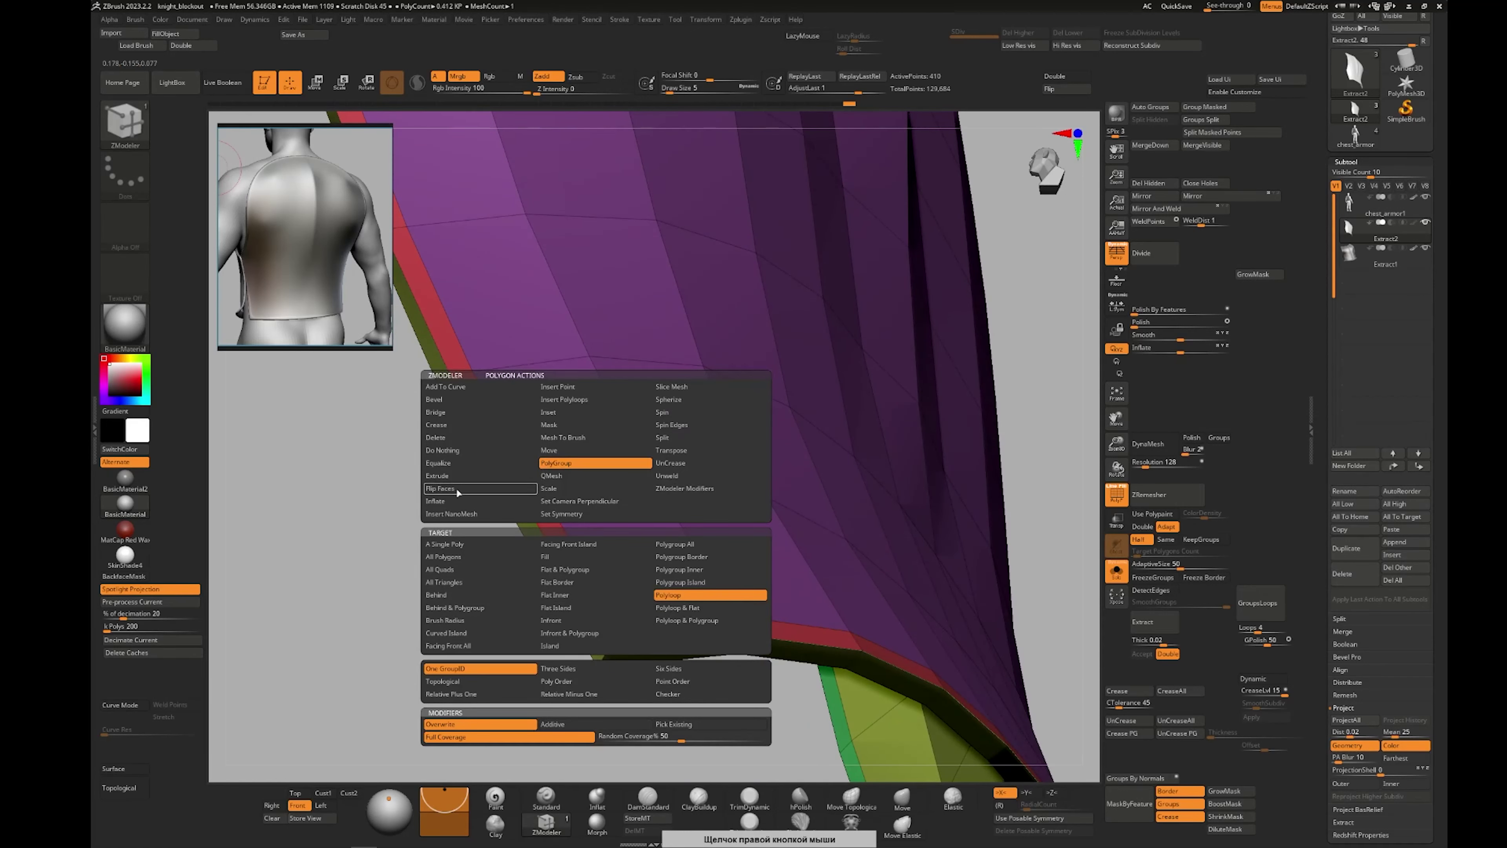
{"action": "left_click", "coordinate": [451, 475]}
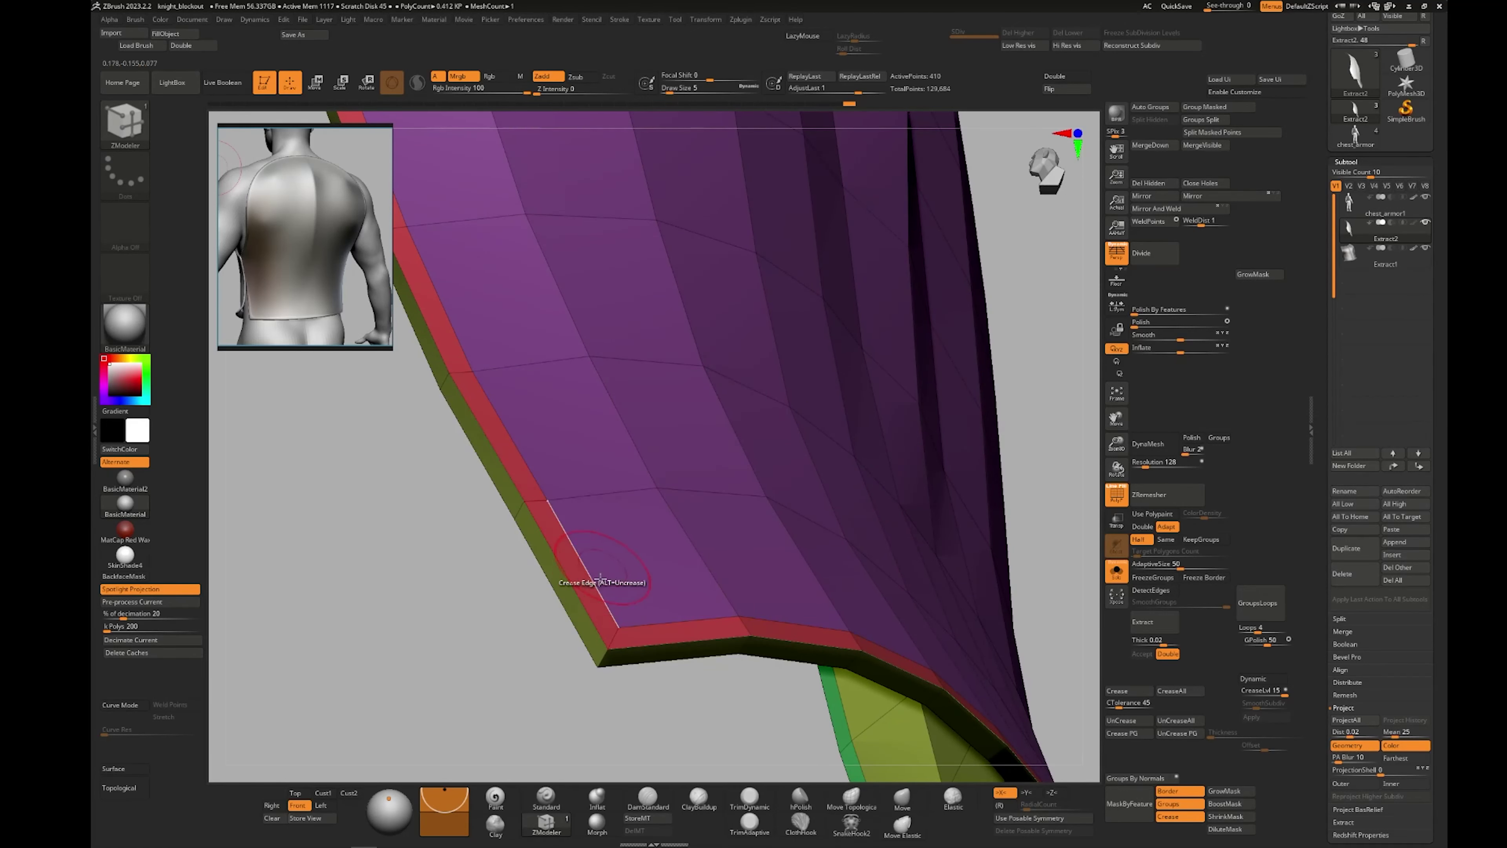
{"action": "left_click_drag", "start_coordinate": [597, 612], "coordinate": [624, 580]}
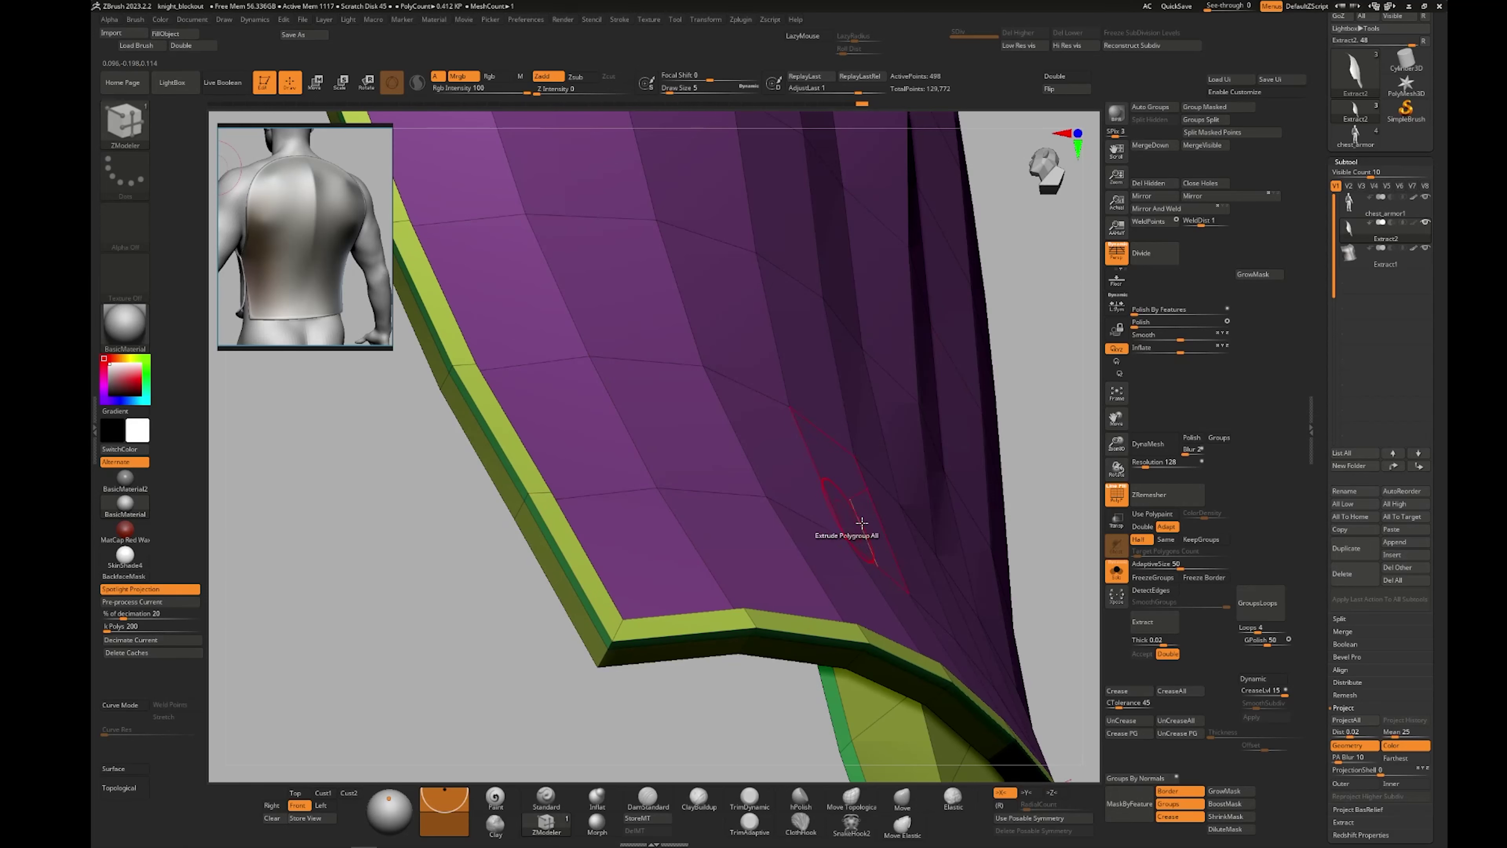
Turn on Dynamic Subdivision for the back plate, hide the polyframe and set the smooth subdivision level to 5
{"action": "right_click_drag", "start_coordinate": [860, 523], "coordinate": [736, 642], "text": "ctrl"}
{"action": "left_click", "coordinate": [1279, 676]}
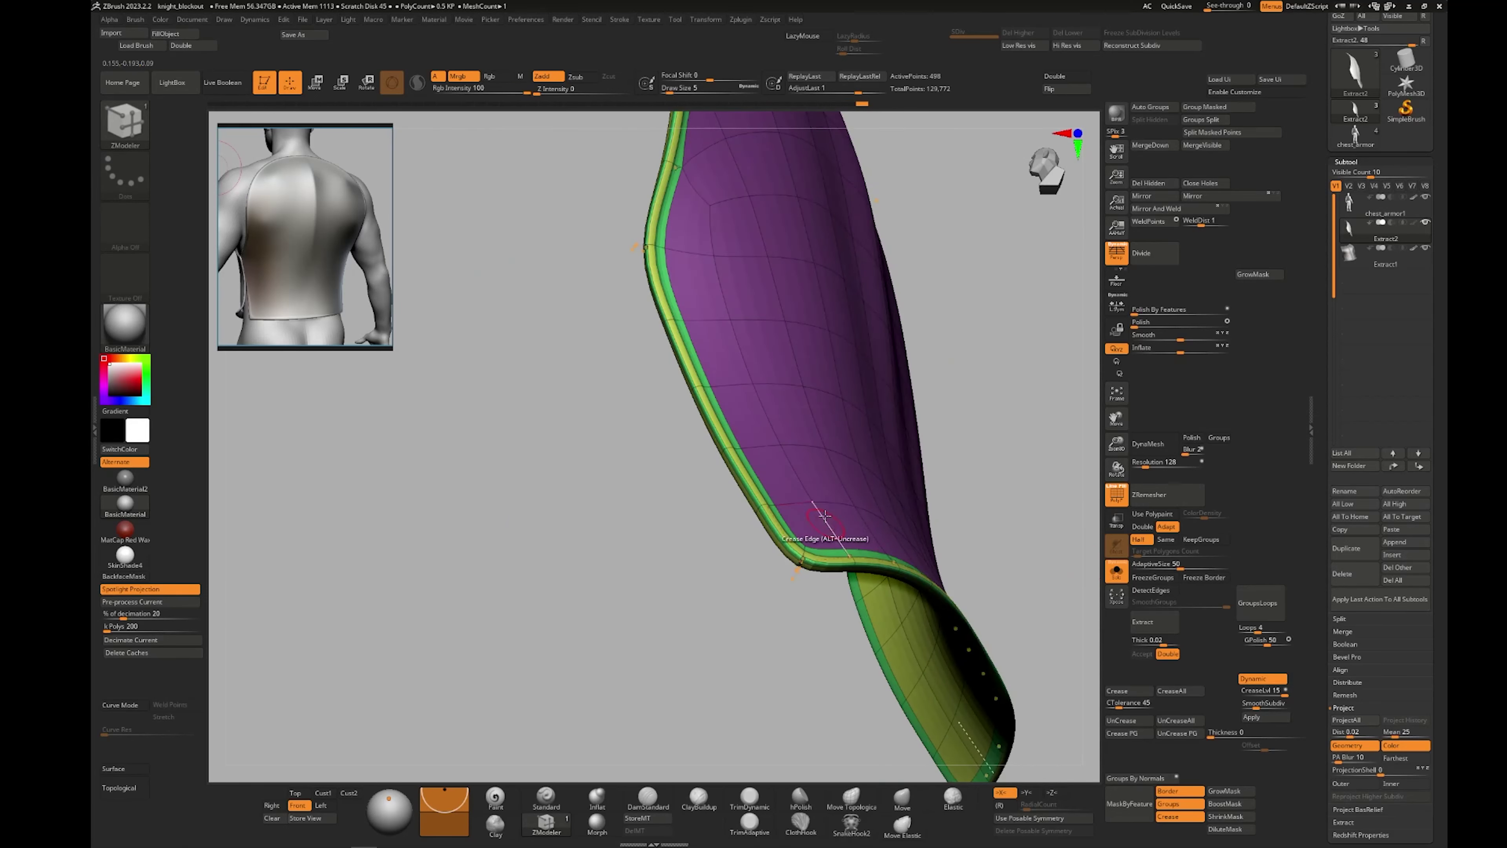
{"action": "right_click_drag", "start_coordinate": [807, 522], "coordinate": [748, 653]}
{"action": "key", "text": "shift+f"}
{"action": "right_click_drag", "start_coordinate": [896, 605], "coordinate": [825, 636], "text": "alt"}
{"action": "left_click", "coordinate": [1256, 709]}
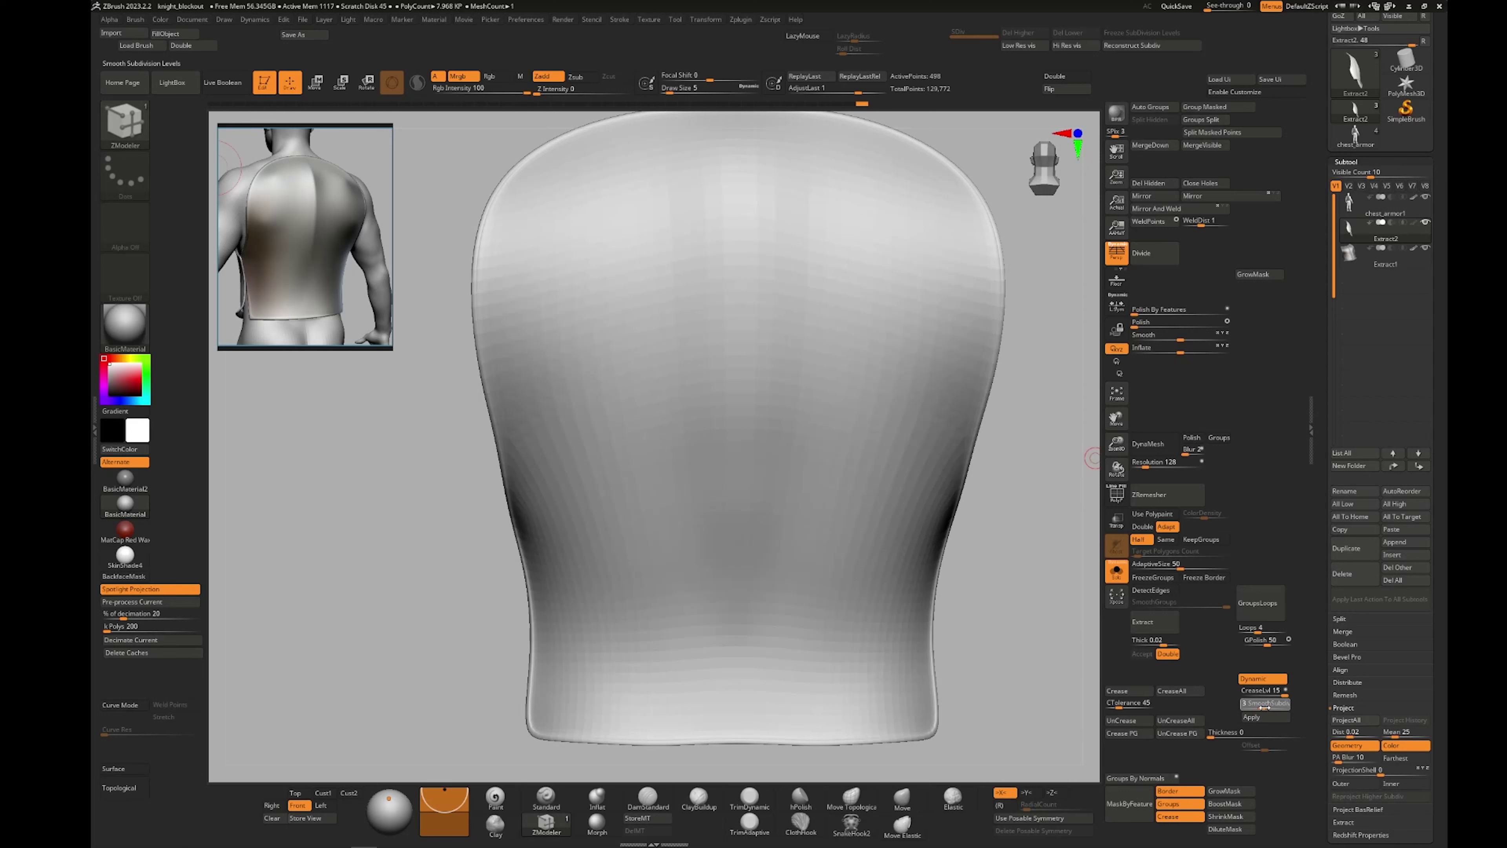
{"action": "left_click_drag", "start_coordinate": [1273, 707], "coordinate": [1276, 706]}
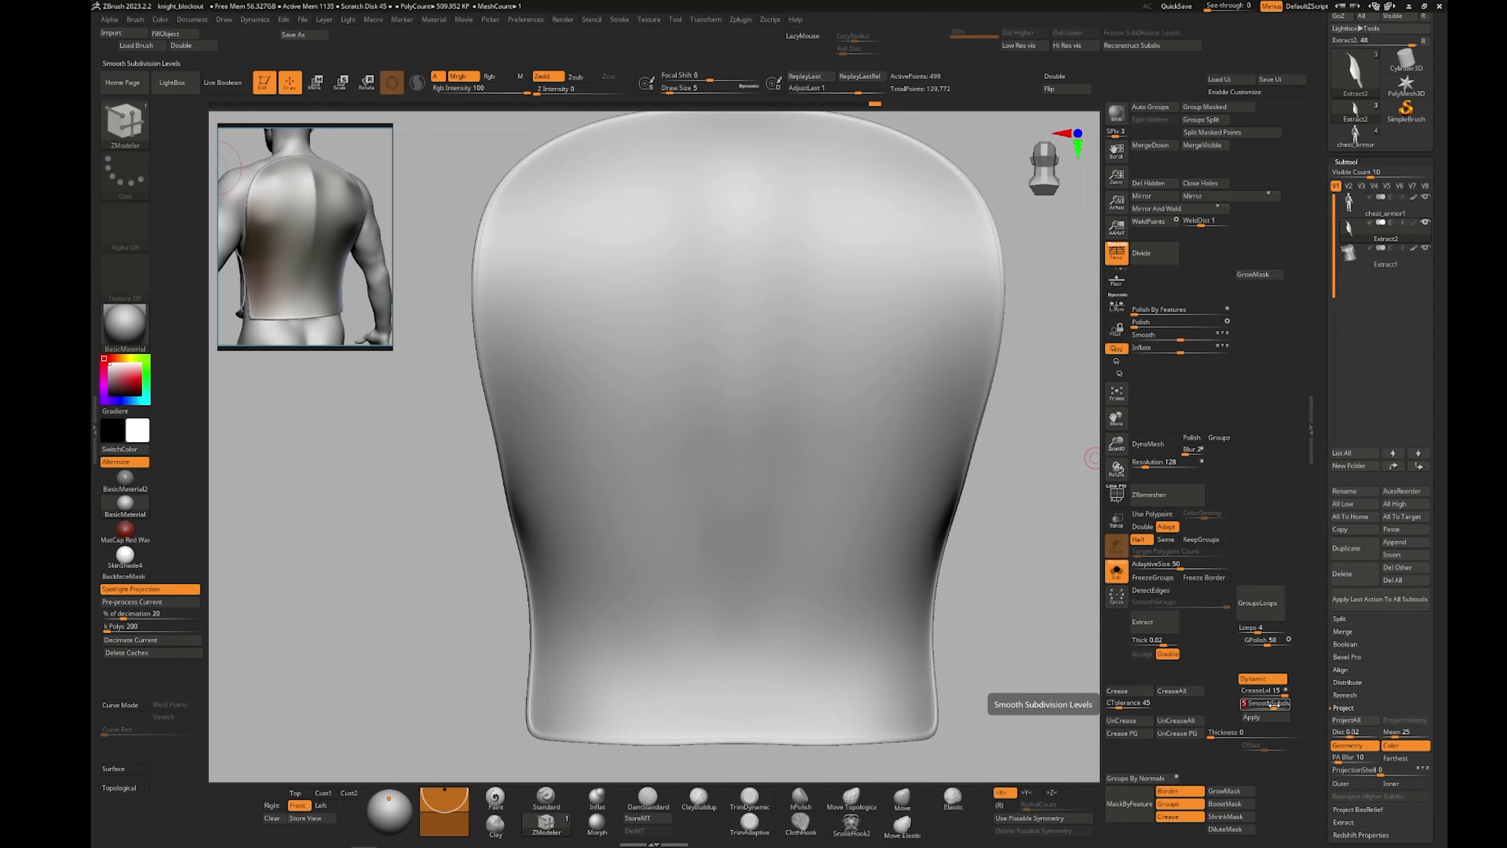
Examine the smoothed back plate's surface and rim from the side and rear
{"action": "right_click_drag", "start_coordinate": [814, 663], "coordinate": [782, 570]}
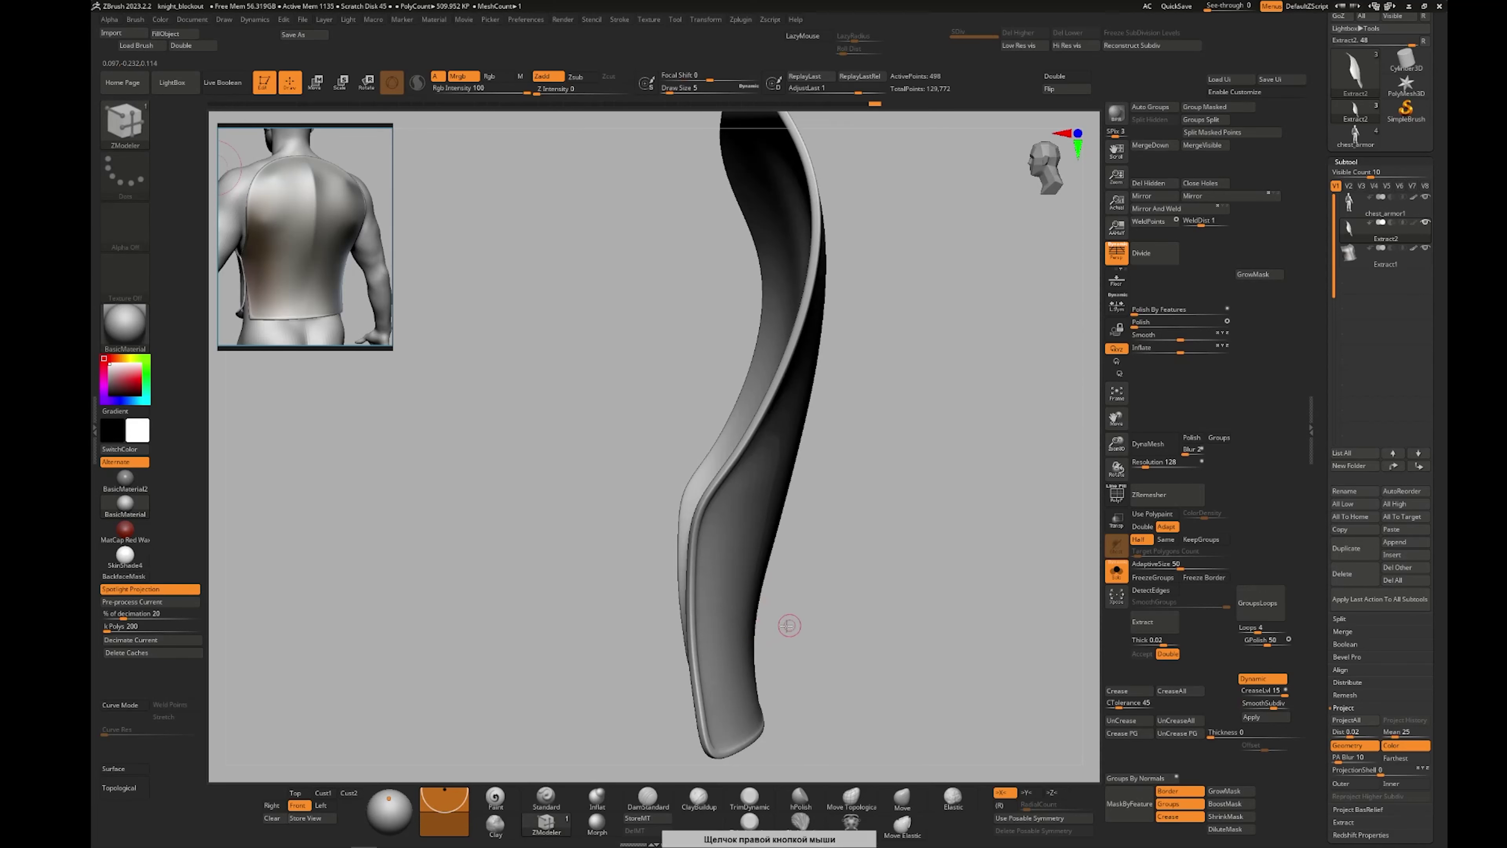
{"action": "right_click_drag", "start_coordinate": [788, 627], "coordinate": [722, 637]}
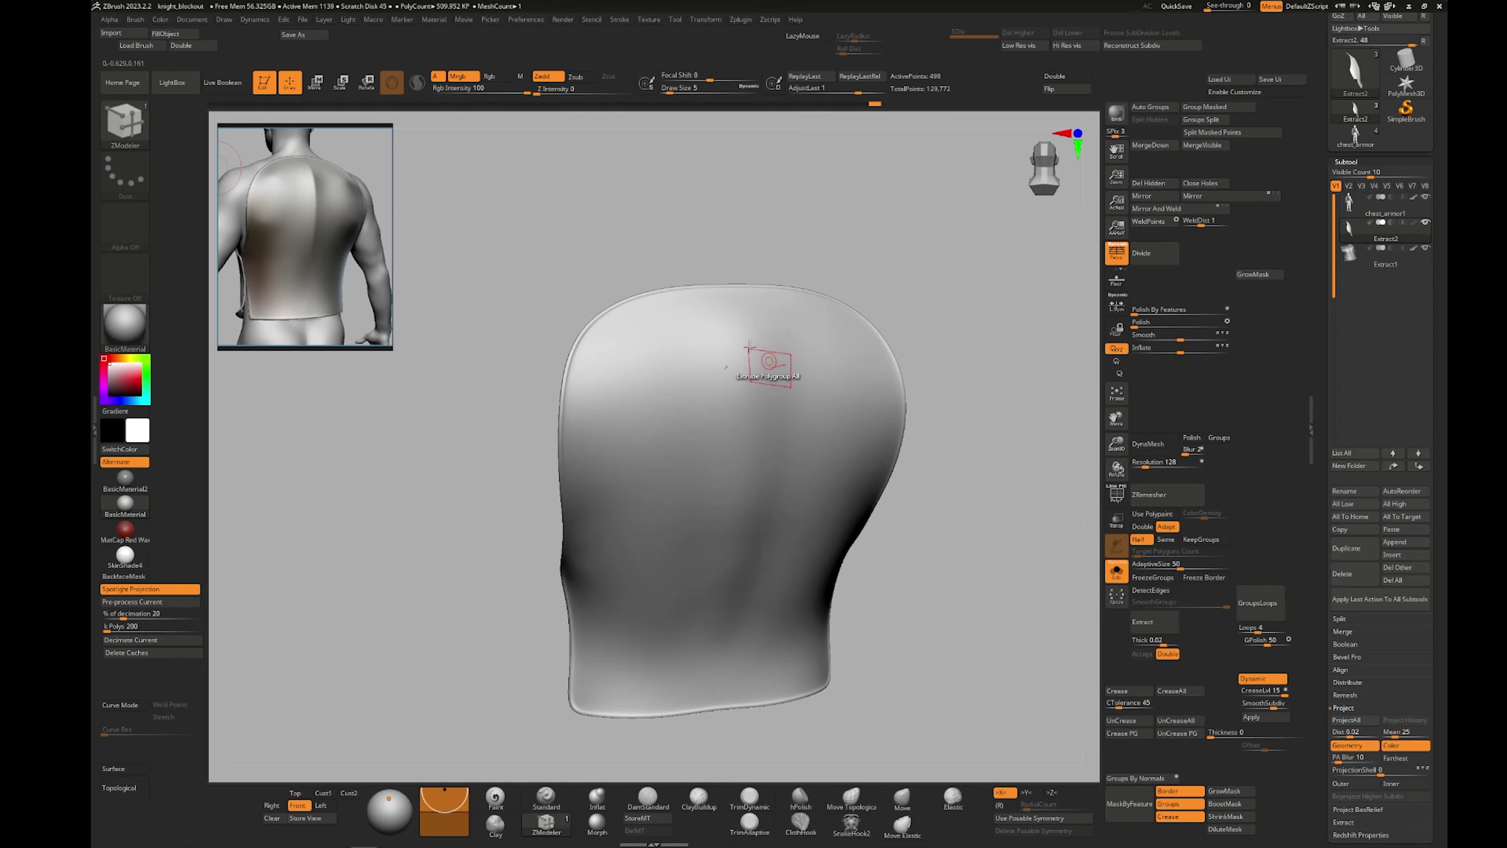
{"action": "right_click_drag", "start_coordinate": [735, 588], "coordinate": [723, 594]}
{"action": "mouse_move", "coordinate": [588, 350]}
{"action": "right_mouse_down"}
{"action": "mouse_move", "coordinate": [614, 359]}
{"action": "mouse_move", "coordinate": [617, 409]}
{"action": "mouse_move", "coordinate": [592, 492]}
{"action": "mouse_move", "coordinate": [578, 404]}
{"action": "mouse_move", "coordinate": [562, 393]}
{"action": "mouse_move", "coordinate": [627, 392]}
{"action": "mouse_move", "coordinate": [629, 370]}
{"action": "mouse_move", "coordinate": [538, 404]}
{"action": "mouse_move", "coordinate": [770, 511]}
{"action": "mouse_move", "coordinate": [723, 528]}
{"action": "mouse_move", "coordinate": [847, 501]}
{"action": "mouse_move", "coordinate": [764, 596]}
{"action": "mouse_move", "coordinate": [700, 549]}
{"action": "mouse_move", "coordinate": [707, 633]}
{"action": "mouse_move", "coordinate": [689, 623]}
{"action": "mouse_move", "coordinate": [704, 507]}
{"action": "mouse_move", "coordinate": [764, 609]}
{"action": "mouse_move", "coordinate": [761, 574]}
{"action": "mouse_move", "coordinate": [696, 617]}
{"action": "mouse_move", "coordinate": [718, 639]}
{"action": "right_mouse_up"}
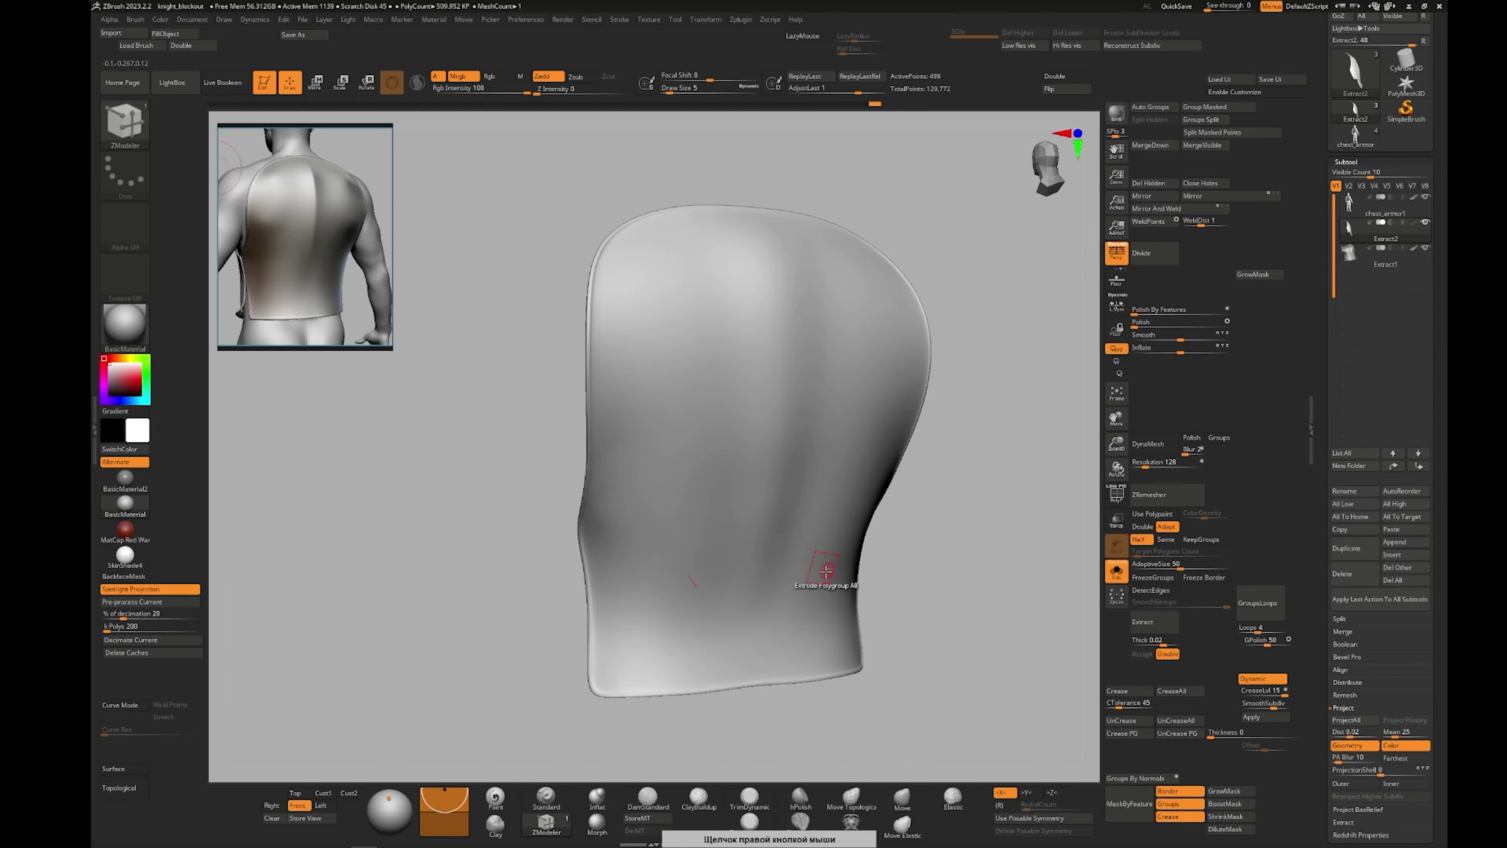
{"action": "right_click_drag", "start_coordinate": [826, 571], "coordinate": [787, 598]}
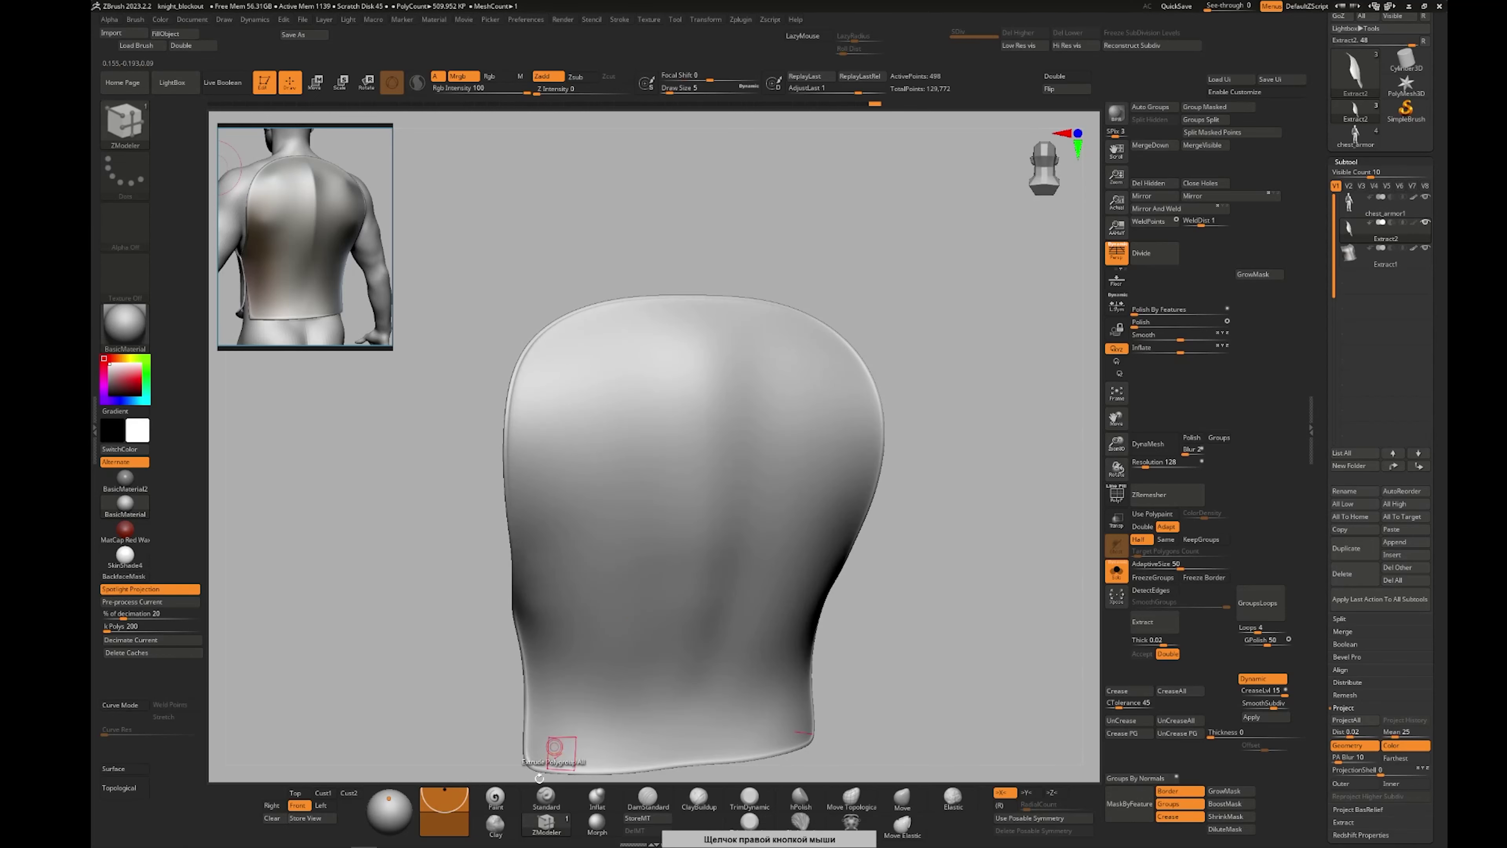
{"action": "right_click_drag", "start_coordinate": [759, 522], "coordinate": [823, 522], "text": "ctrl"}
Turn off Dynamic Subdivision and set ZModeler's edge action to Crease with the EdgeLoop Complete target
{"action": "left_click", "coordinate": [1269, 682]}
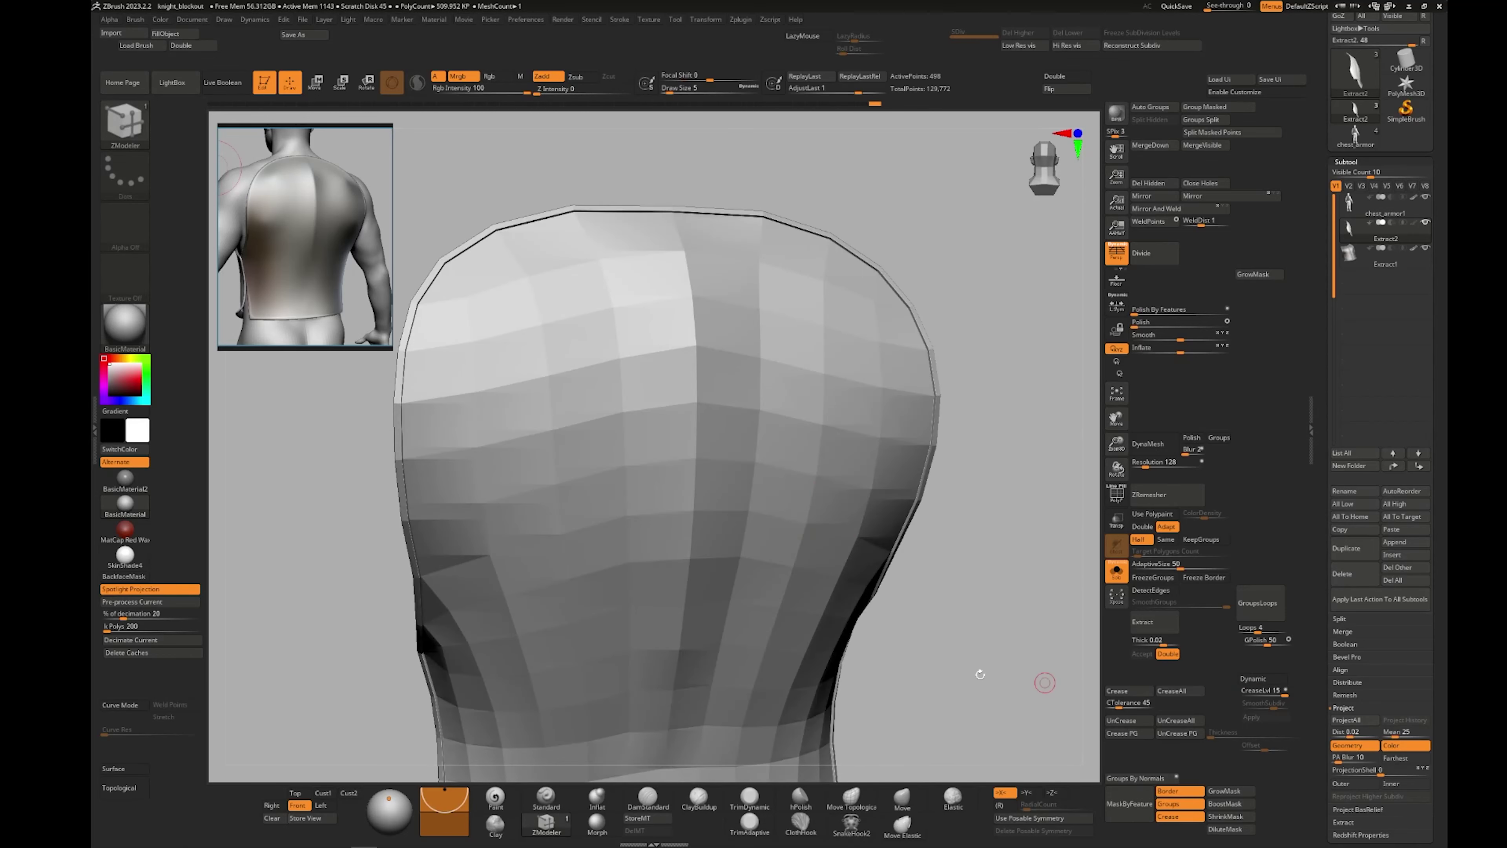
{"action": "right_click_drag", "start_coordinate": [727, 578], "coordinate": [700, 559], "text": "shift"}
{"action": "right_click_drag", "start_coordinate": [720, 460], "coordinate": [741, 554], "text": "alt"}
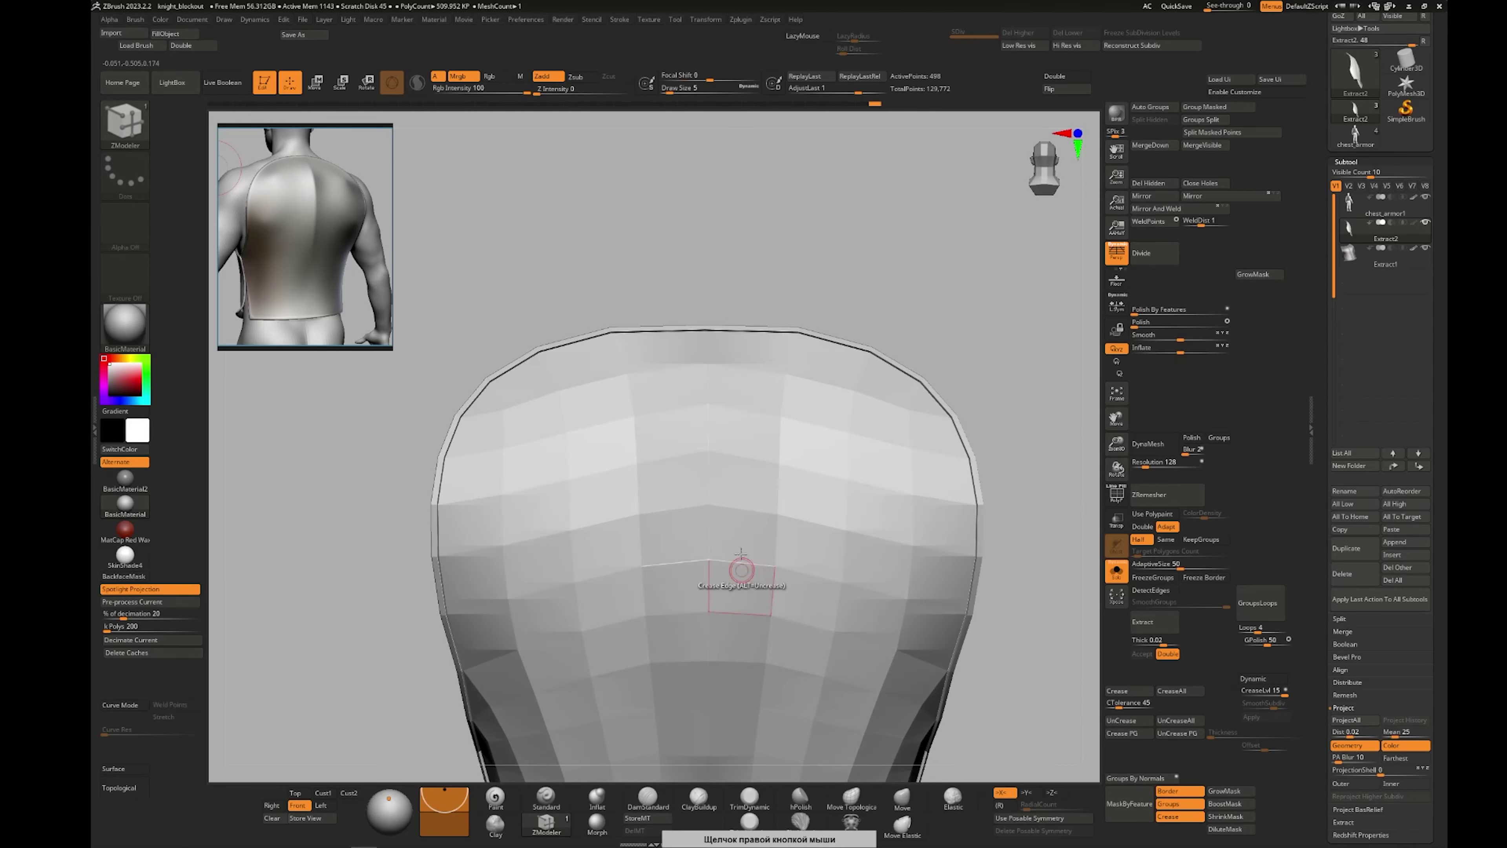
{"action": "right_click", "coordinate": [708, 419]}
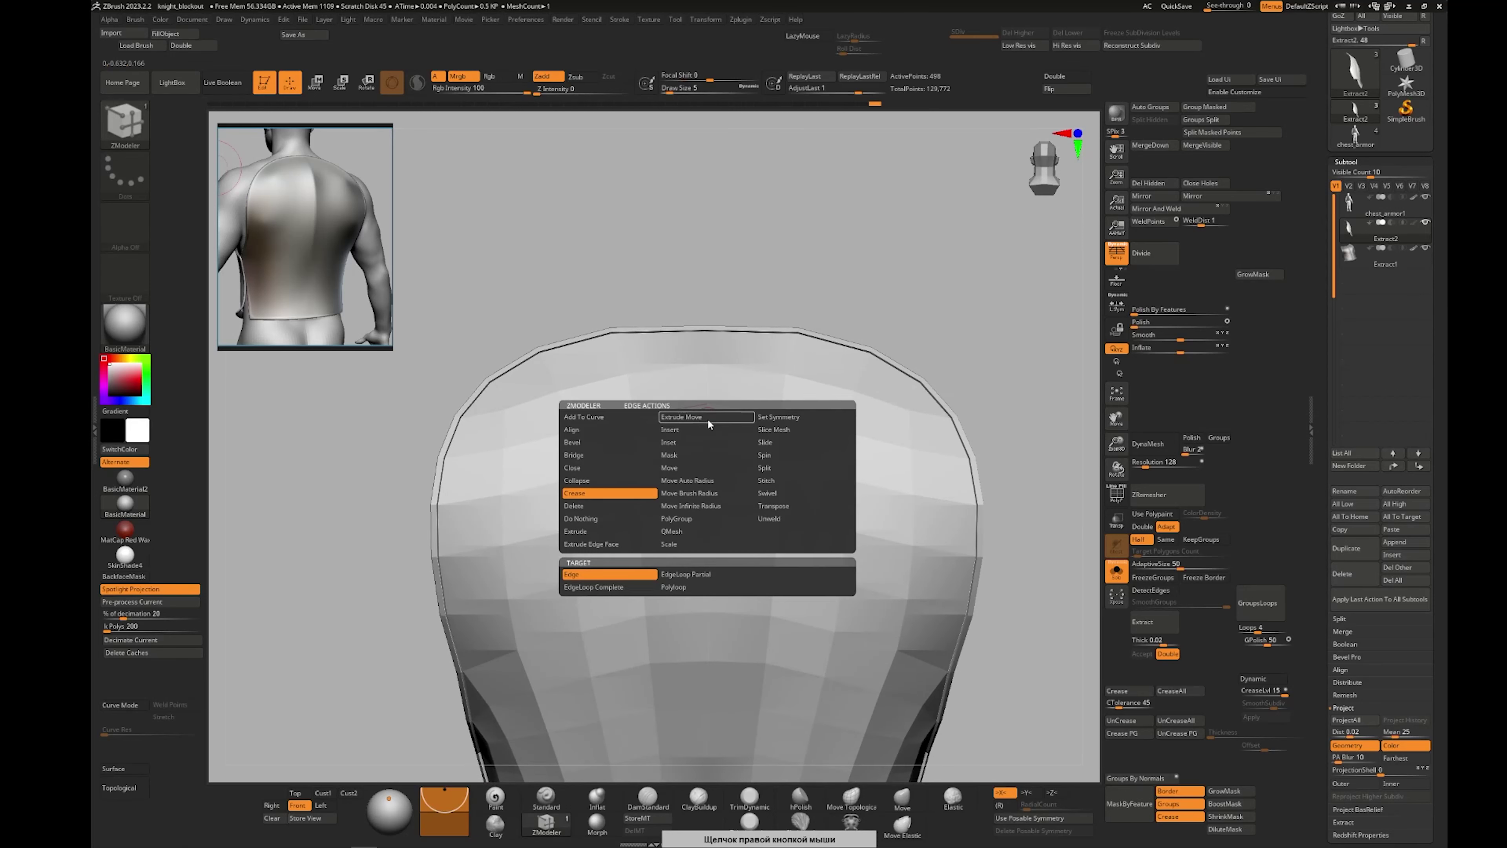
{"action": "left_click", "coordinate": [582, 496]}
{"action": "right_click", "coordinate": [706, 385]}
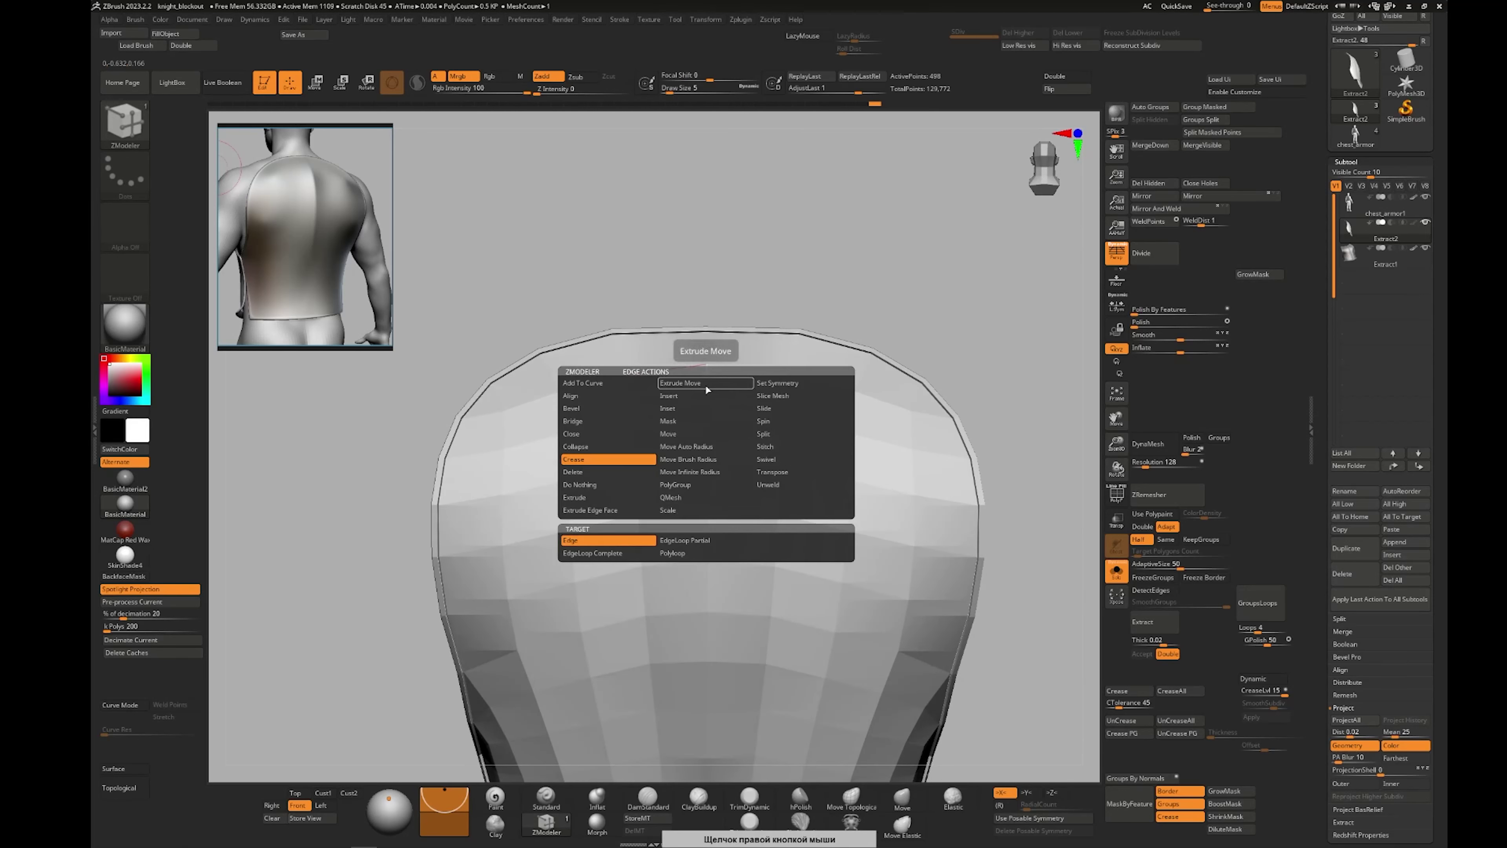
{"action": "left_click", "coordinate": [633, 554]}
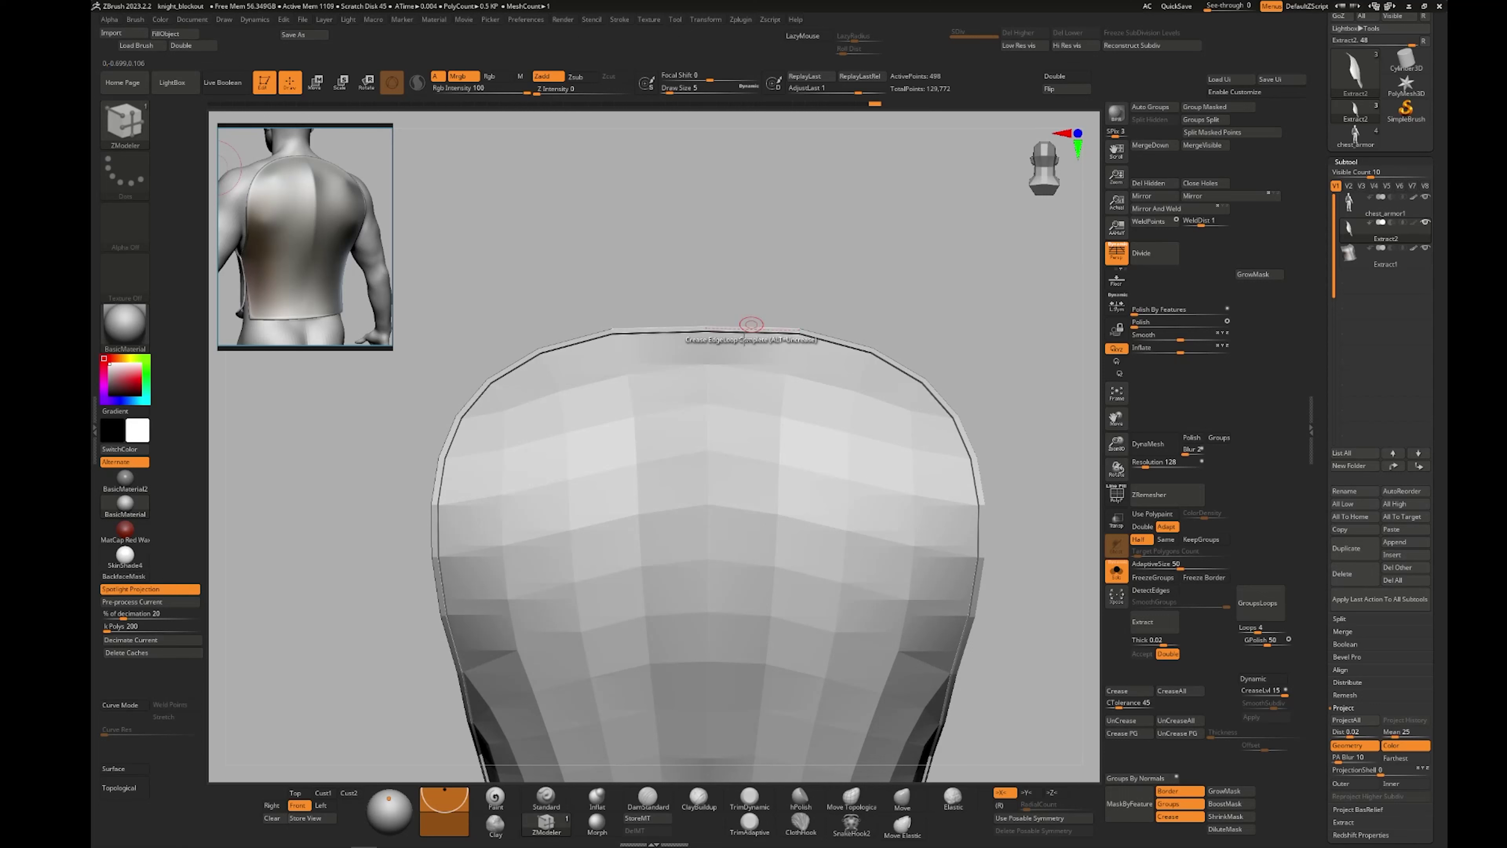
Crease the complete edge loop along the back plate's central spine and turn Dynamic Subdivision back on
{"action": "right_click_drag", "start_coordinate": [763, 422], "coordinate": [740, 488], "text": "ctrl"}
{"action": "key", "text": "shift+f"}
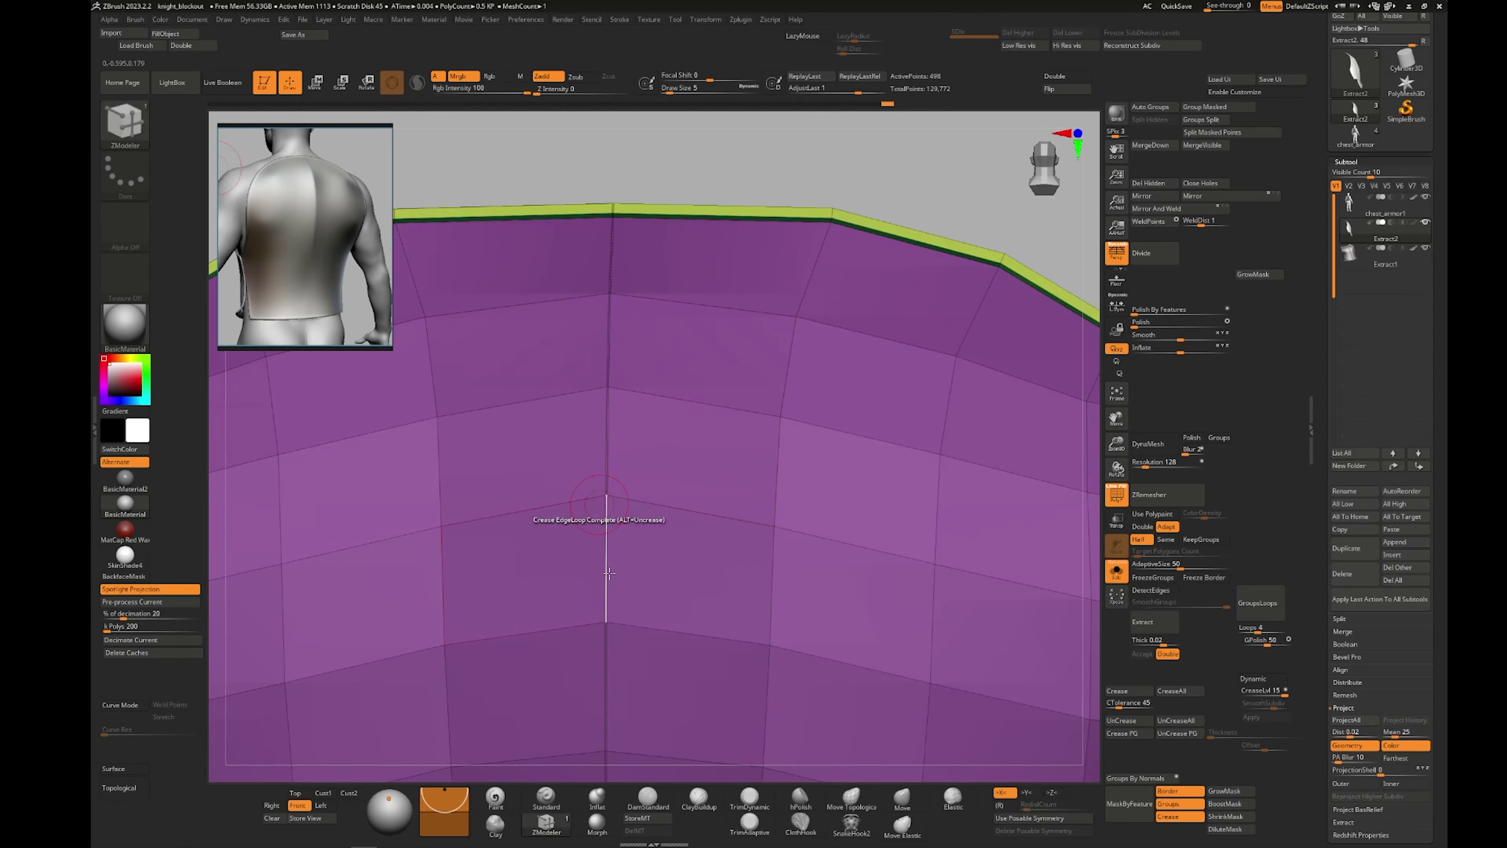
{"action": "right_click_drag", "start_coordinate": [610, 573], "coordinate": [629, 505], "text": "ctrl"}
{"action": "right_click_drag", "start_coordinate": [659, 648], "coordinate": [727, 656]}
{"action": "right_click_drag", "start_coordinate": [798, 593], "coordinate": [742, 513], "text": "alt"}
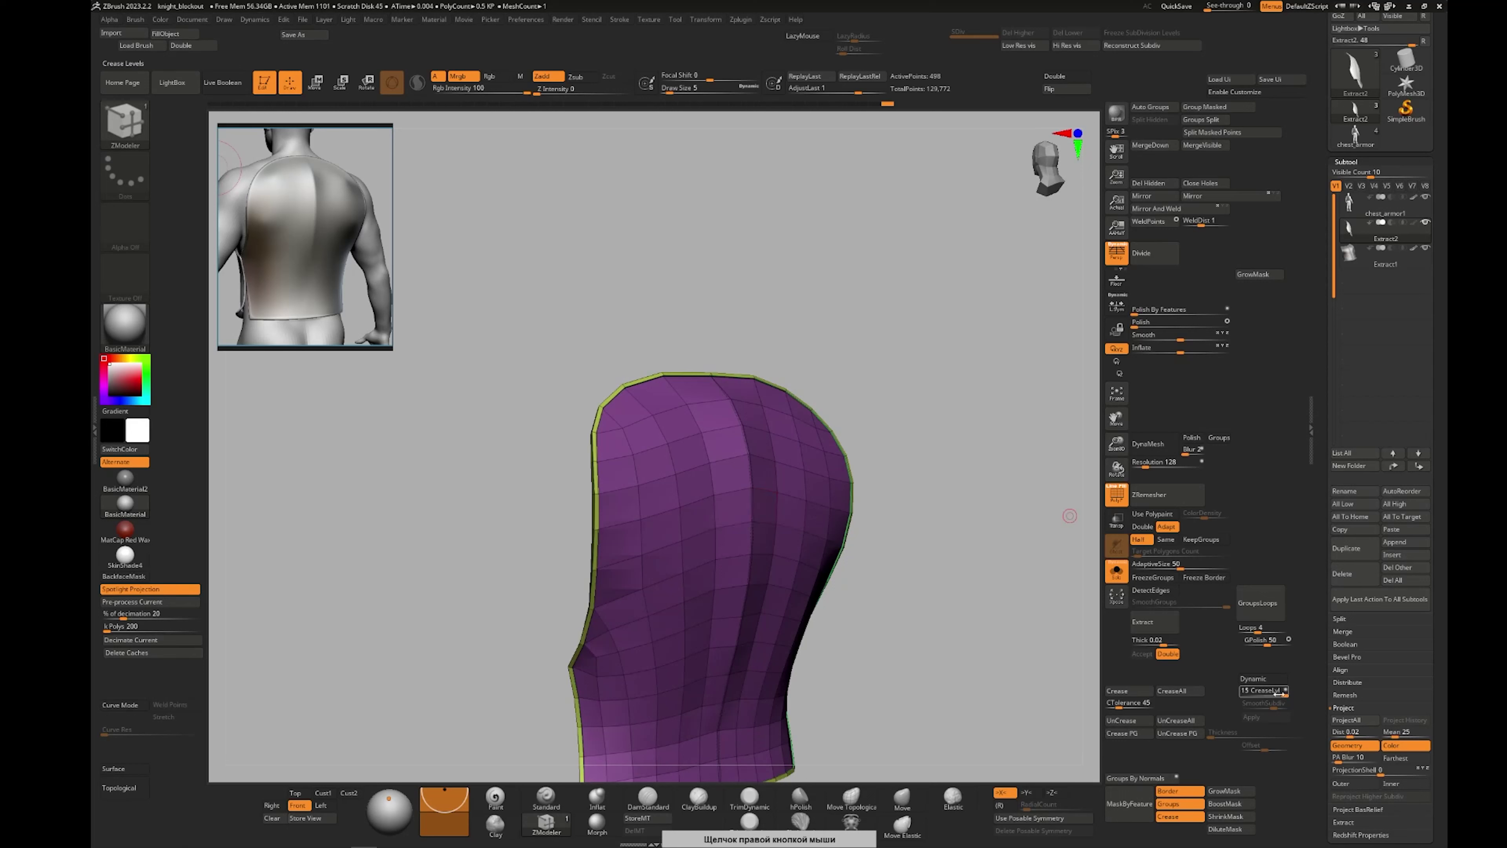
{"action": "left_click", "coordinate": [1264, 678]}
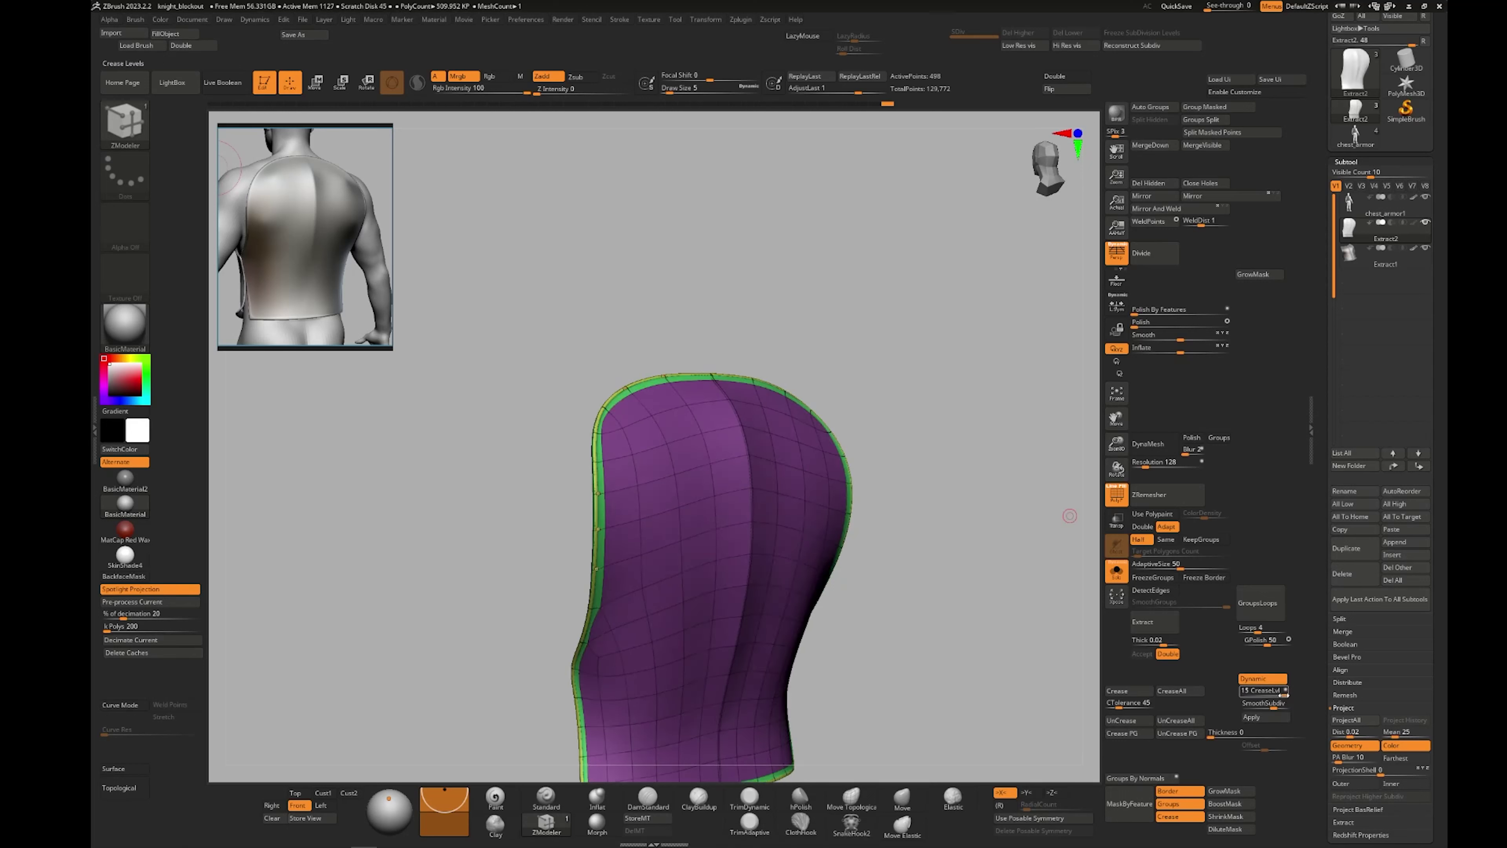
Hide the polyframe and set the back plate's crease level to 4
{"action": "key", "text": "shift+f"}
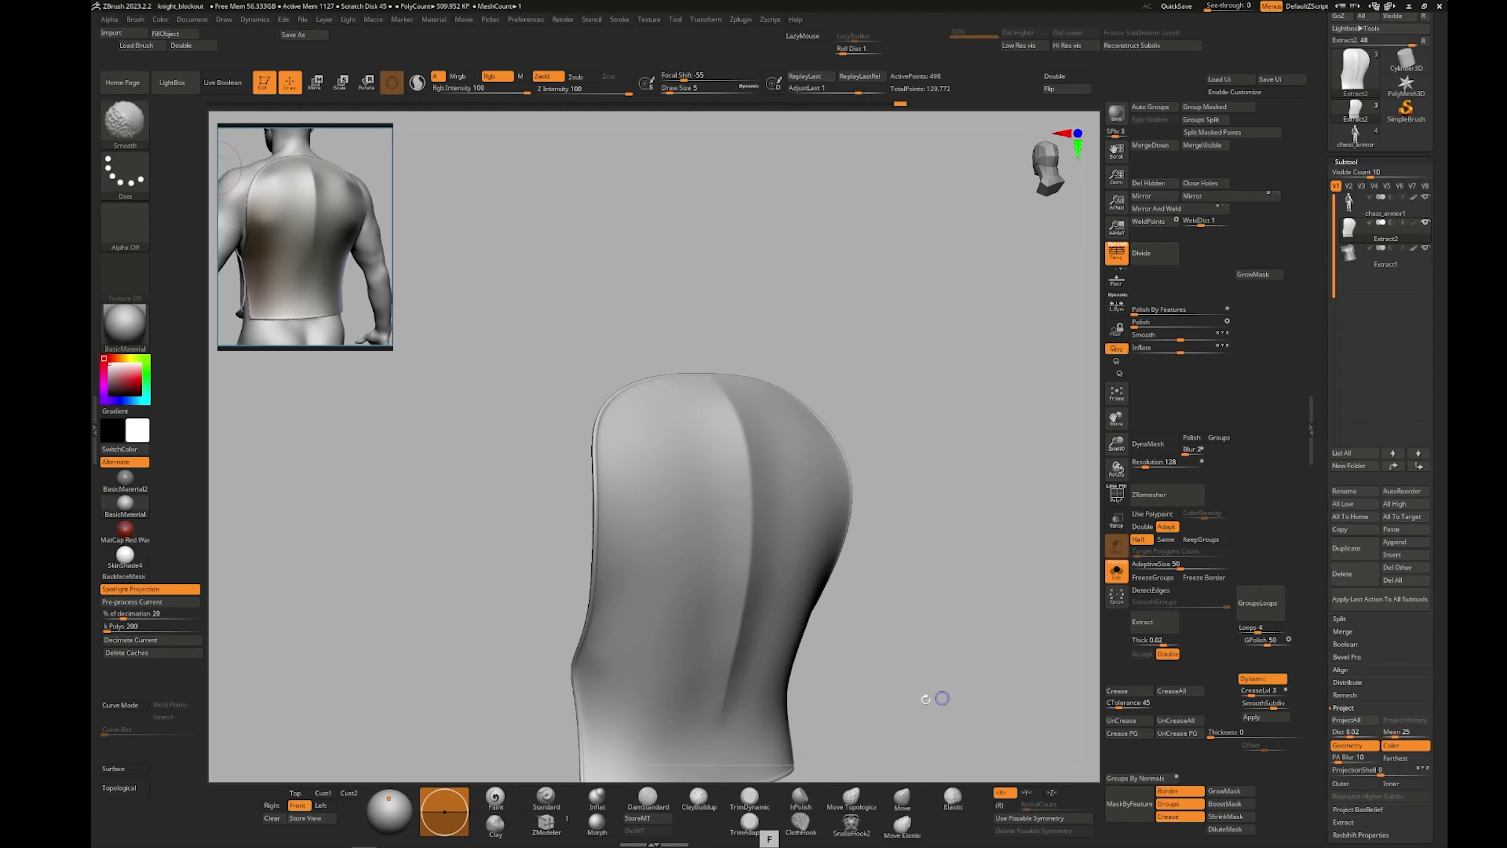
{"action": "right_click_drag", "start_coordinate": [935, 697], "coordinate": [880, 676]}
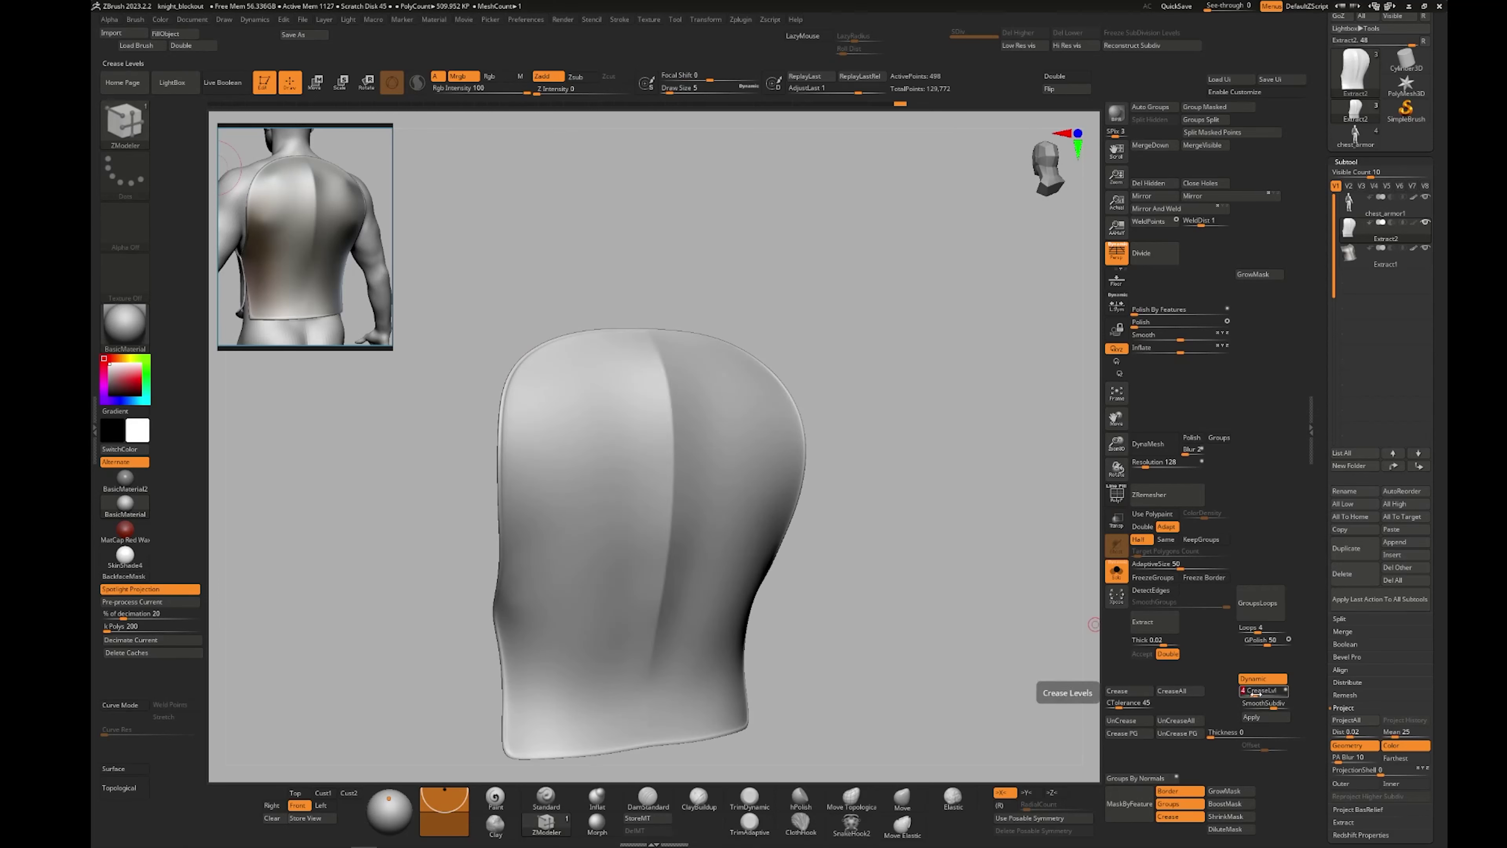
{"action": "right_click_drag", "start_coordinate": [836, 685], "coordinate": [838, 654]}
{"action": "right_click_drag", "start_coordinate": [735, 450], "coordinate": [802, 461]}
Shape the upper end of the back plate with the Move brush at Draw Size 30 and set the crease level to 3
{"action": "key", "text": "b"}
{"action": "key", "text": "m"}
{"action": "key", "text": "v"}
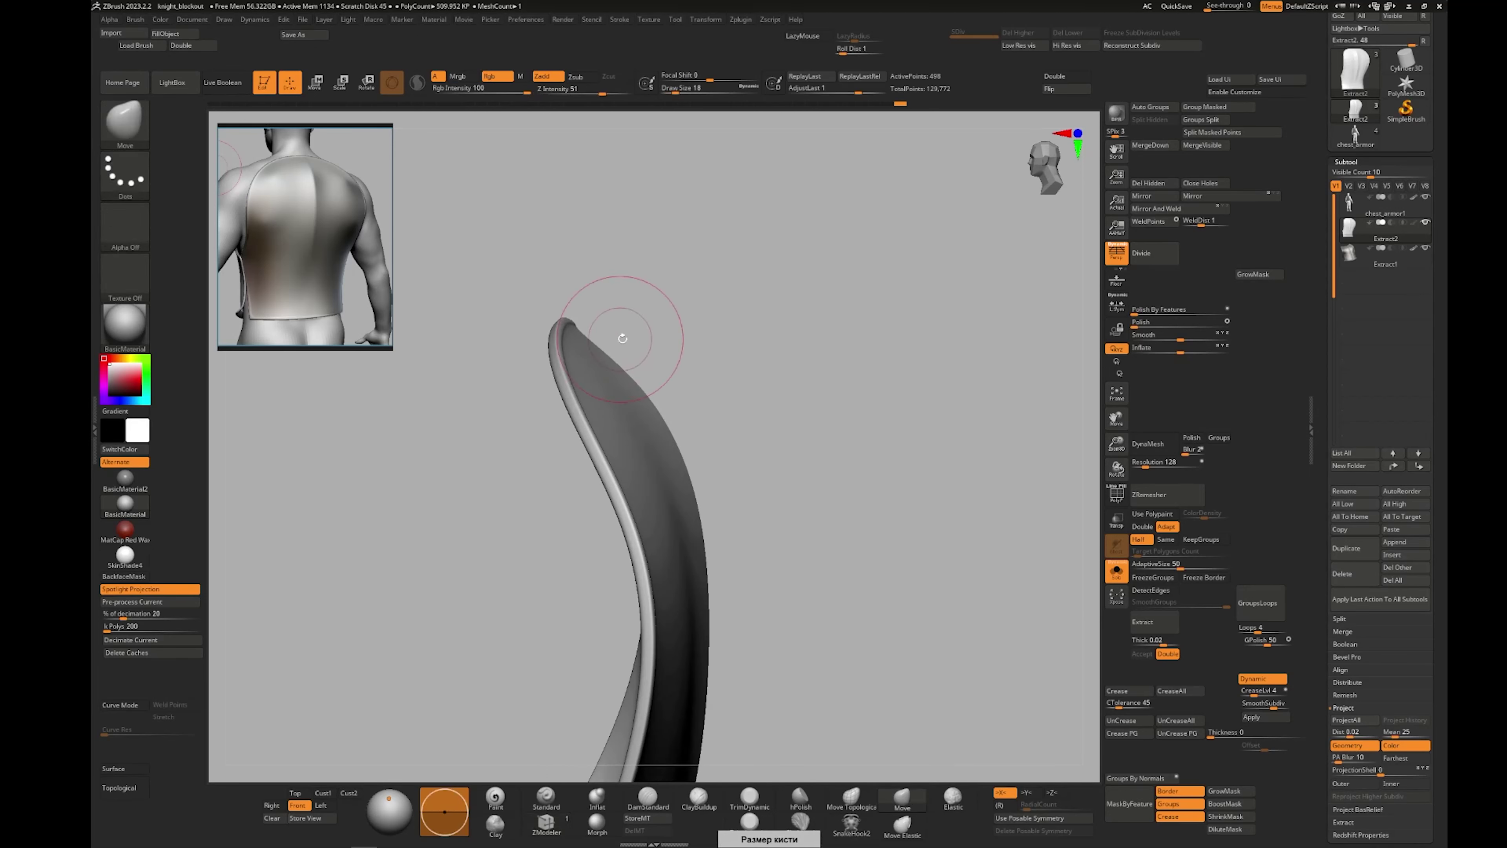
{"action": "right_click_drag", "start_coordinate": [633, 357], "coordinate": [632, 764]}
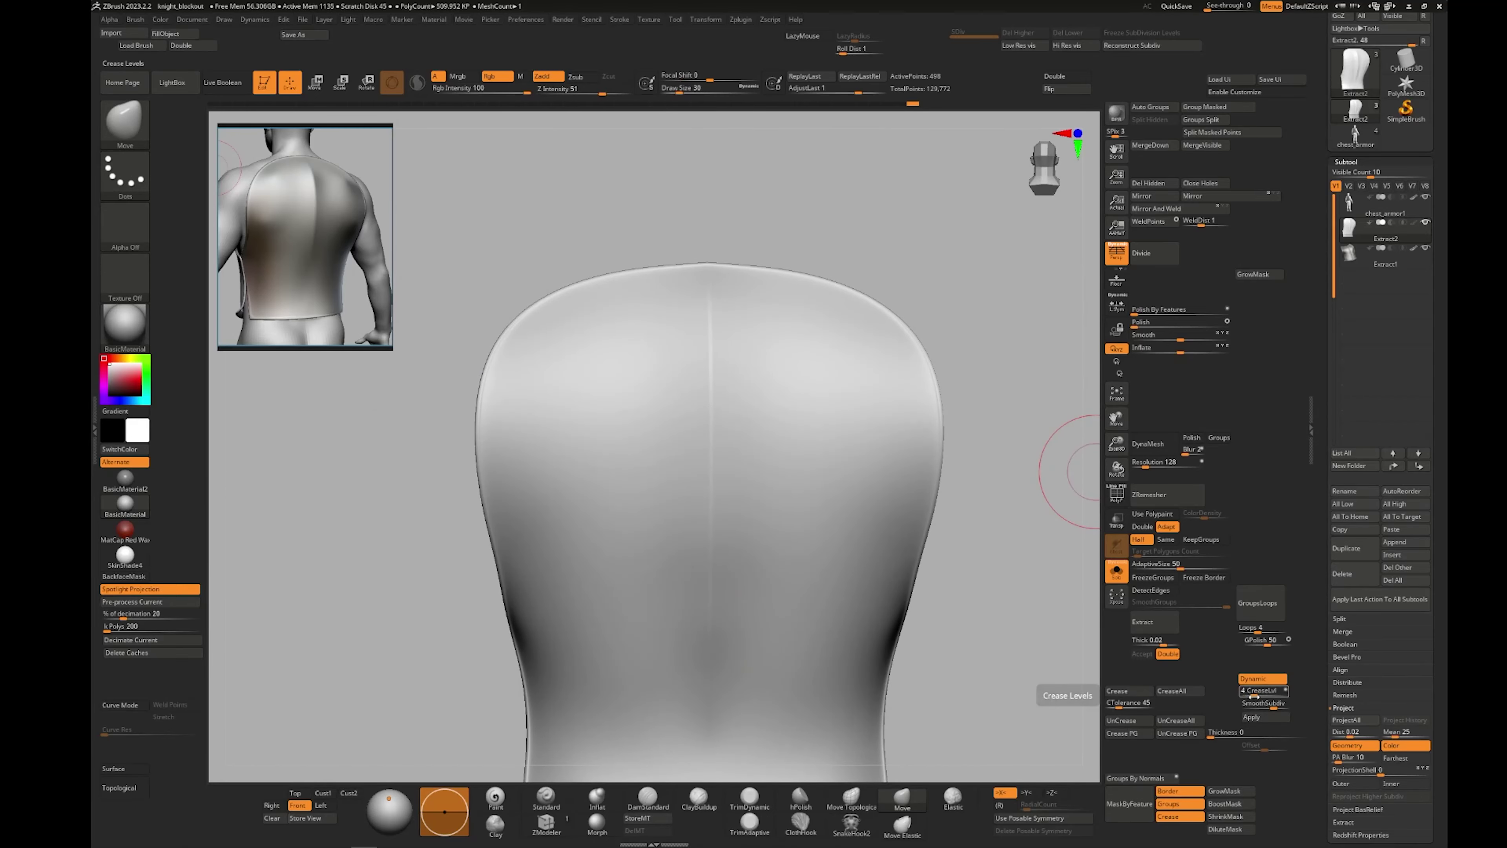
{"action": "right_click_drag", "start_coordinate": [1027, 653], "coordinate": [796, 615]}
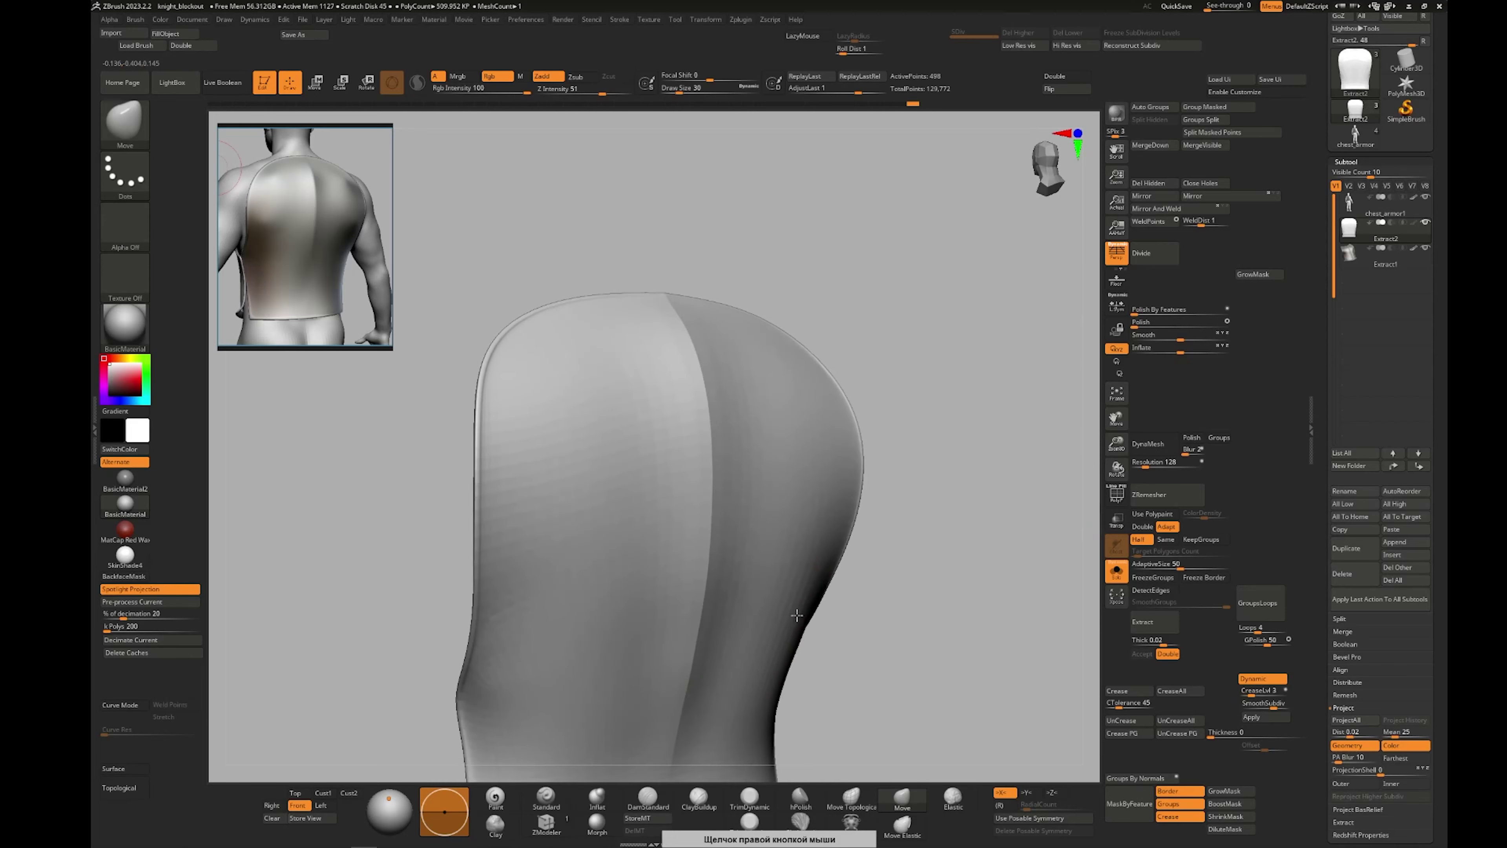
Smooth the lower part of the spine ridge with the Smooth brush at Draw Size 30
{"action": "right_click_drag", "start_coordinate": [721, 533], "coordinate": [801, 671]}
{"action": "right_click_drag", "start_coordinate": [801, 671], "coordinate": [786, 493], "text": "alt"}
{"action": "right_click_drag", "start_coordinate": [723, 595], "coordinate": [605, 564]}
{"action": "left_click_drag", "start_coordinate": [714, 454], "coordinate": [705, 548], "text": "shift"}
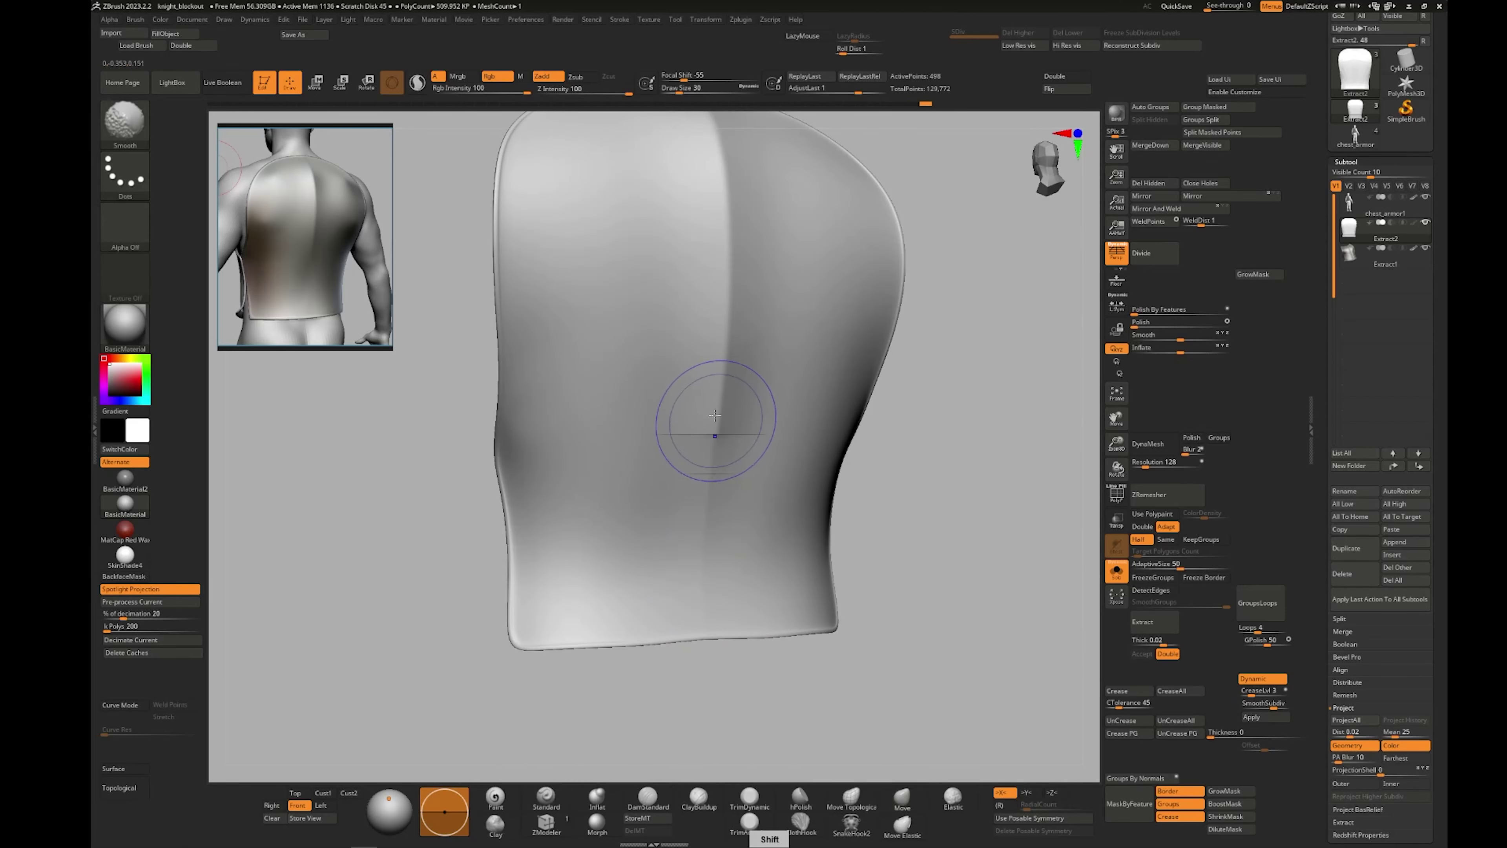
Polish the back plate's surface with Polish By Features
{"action": "mouse_move", "coordinate": [959, 606]}
{"action": "right_mouse_down"}
{"action": "mouse_move", "coordinate": [928, 596]}
{"action": "mouse_move", "coordinate": [949, 596]}
{"action": "right_mouse_up"}
{"action": "key", "text": "ctrl"}
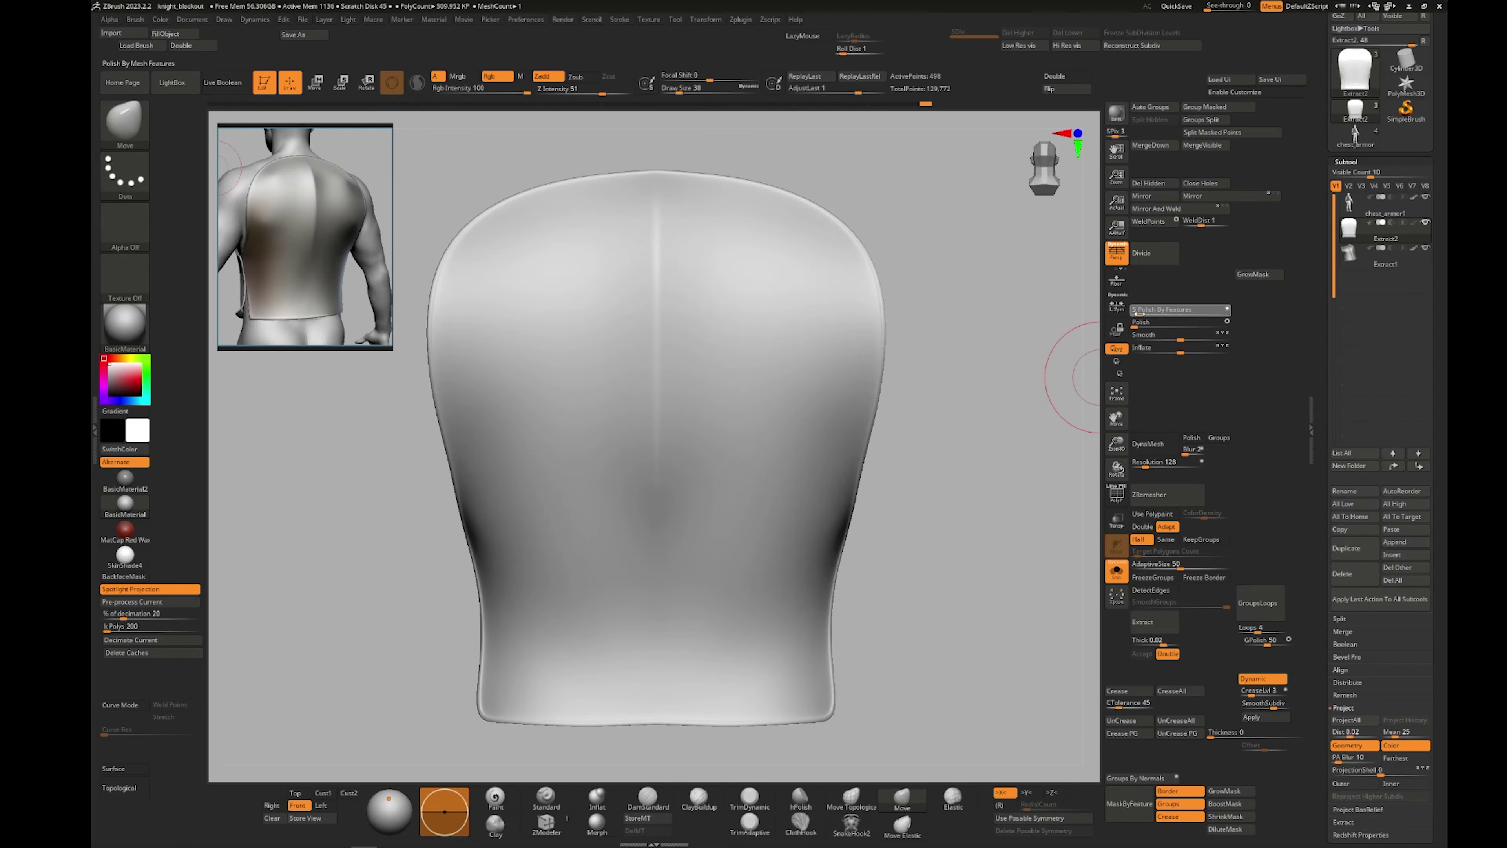
{"action": "mouse_move", "coordinate": [959, 498]}
{"action": "right_mouse_down"}
{"action": "mouse_move", "coordinate": [928, 559]}
{"action": "mouse_move", "coordinate": [952, 555]}
{"action": "mouse_move", "coordinate": [927, 582]}
{"action": "mouse_move", "coordinate": [637, 582]}
{"action": "mouse_move", "coordinate": [709, 628]}
{"action": "right_mouse_up"}
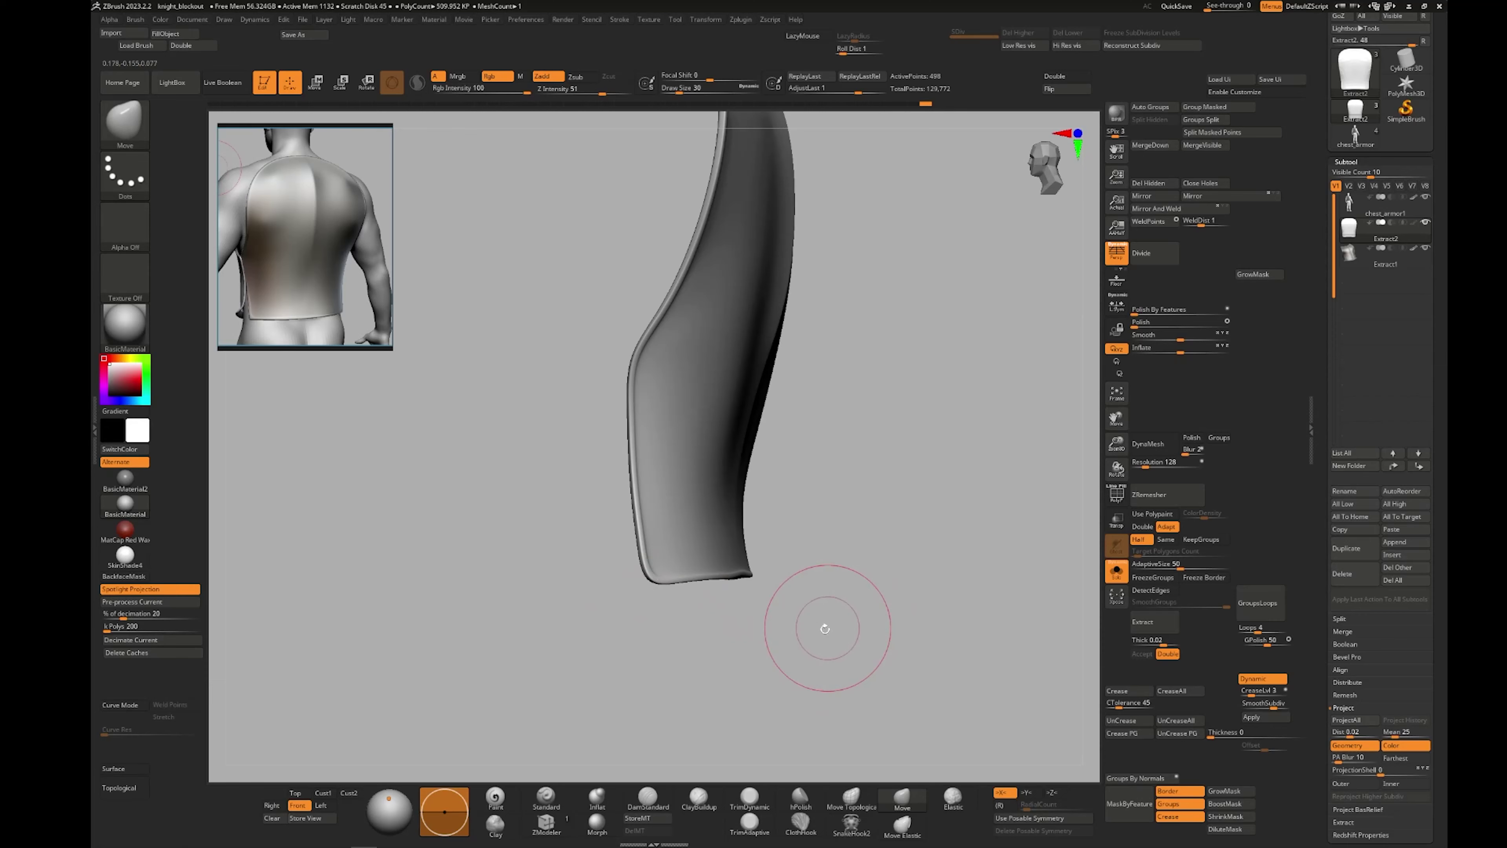
With the polyframe shown and Dynamic Subdivision off, set the ZModeler edge action to Crease with a single Edge as target
{"action": "mouse_move", "coordinate": [825, 628]}
{"action": "right_mouse_down"}
{"action": "mouse_move", "coordinate": [864, 617]}
{"action": "mouse_move", "coordinate": [895, 522]}
{"action": "mouse_move", "coordinate": [924, 531]}
{"action": "right_mouse_up"}
{"action": "key", "text": "shift+f"}
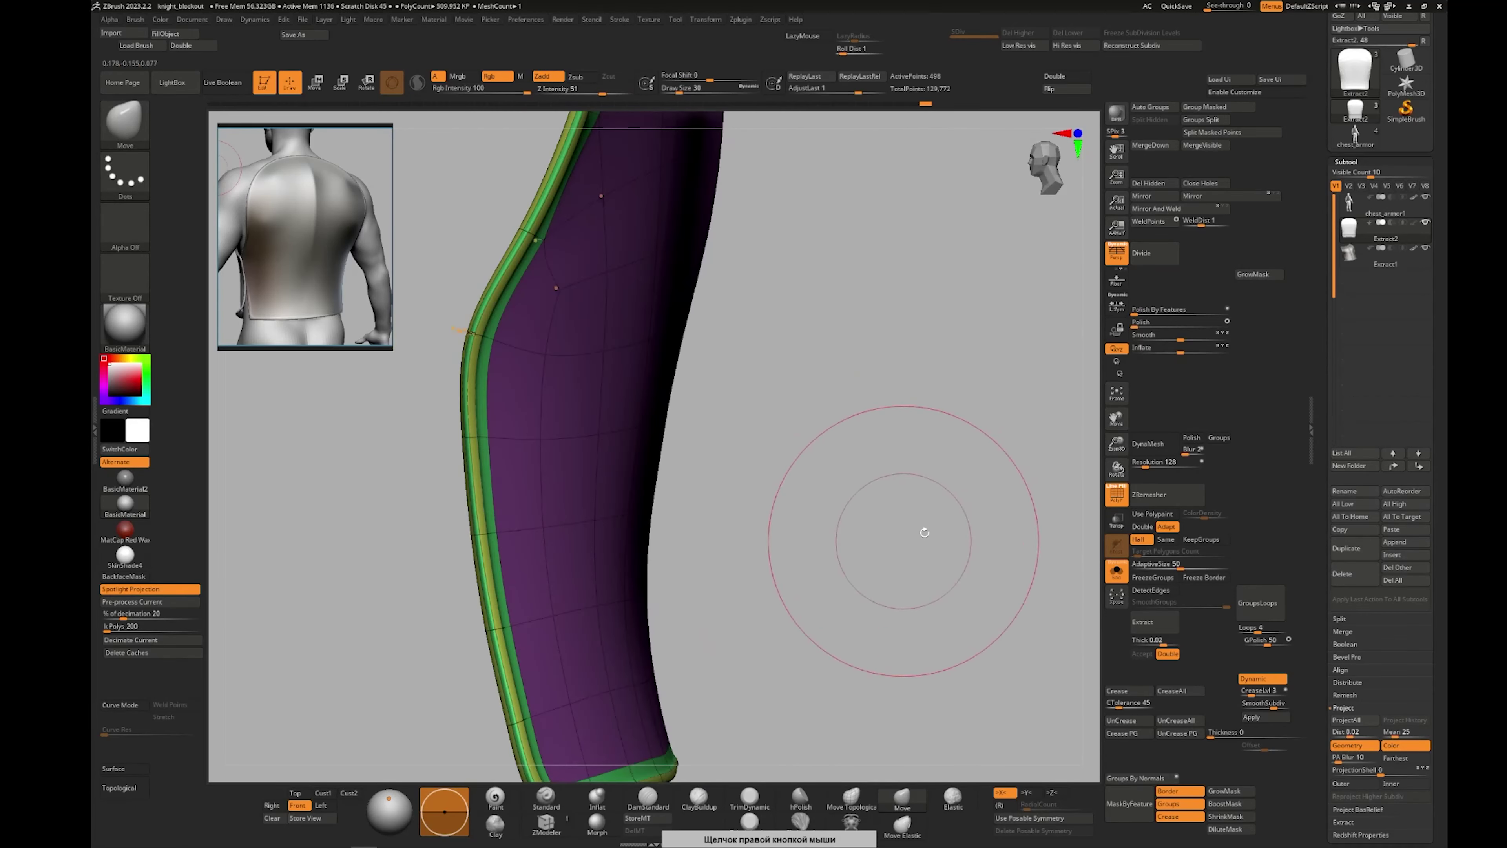
{"action": "left_click", "coordinate": [1270, 682]}
{"action": "left_click", "coordinate": [548, 823]}
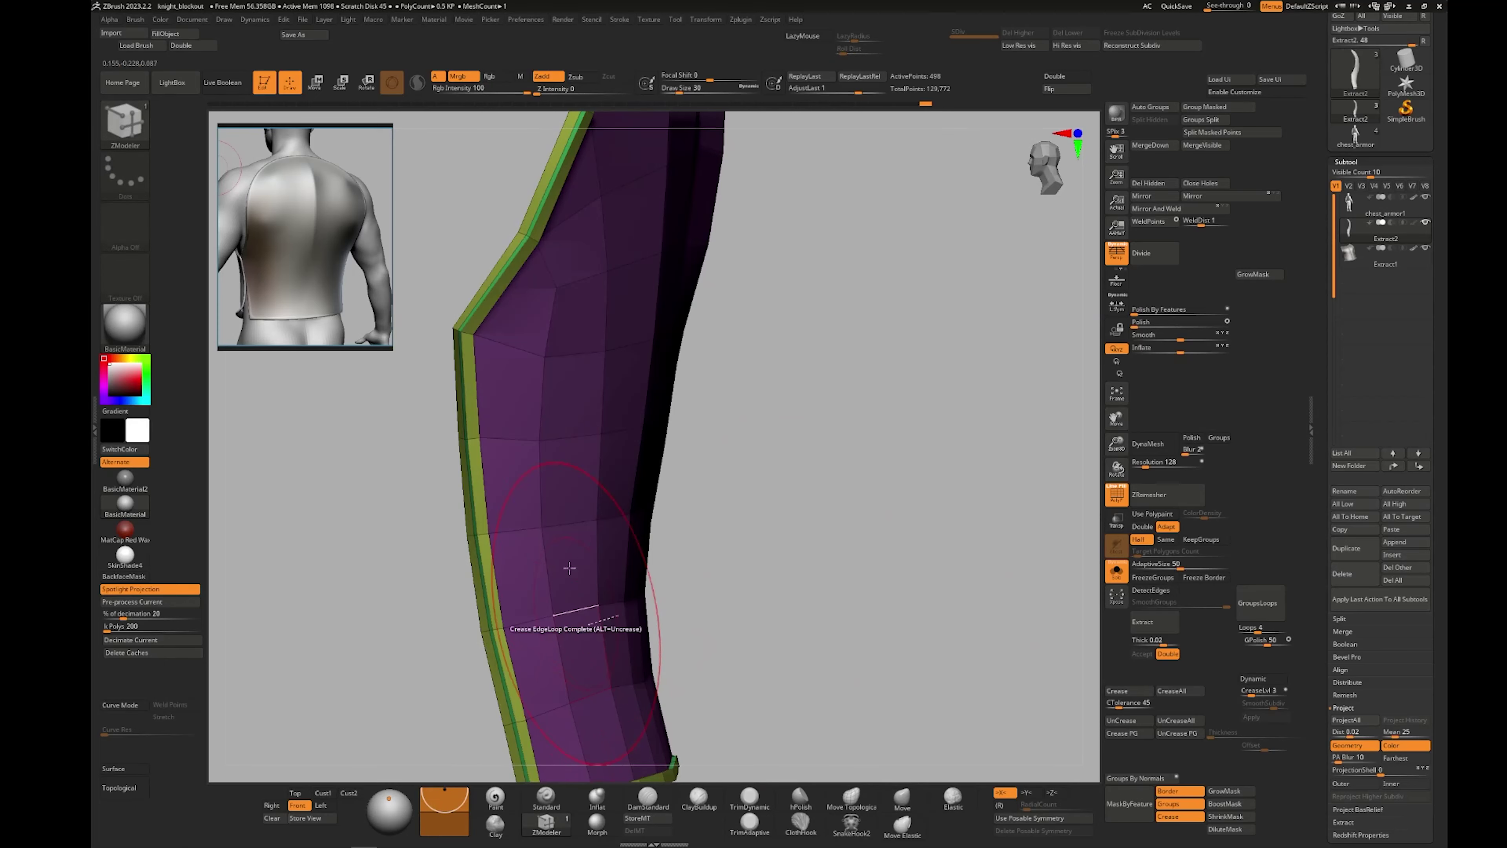
{"action": "mouse_move", "coordinate": [589, 623]}
{"action": "right_mouse_down"}
{"action": "mouse_move", "coordinate": [565, 454]}
{"action": "mouse_move", "coordinate": [703, 522]}
{"action": "mouse_move", "coordinate": [703, 364]}
{"action": "mouse_move", "coordinate": [719, 724]}
{"action": "right_mouse_up"}
{"action": "right_click", "coordinate": [669, 441]}
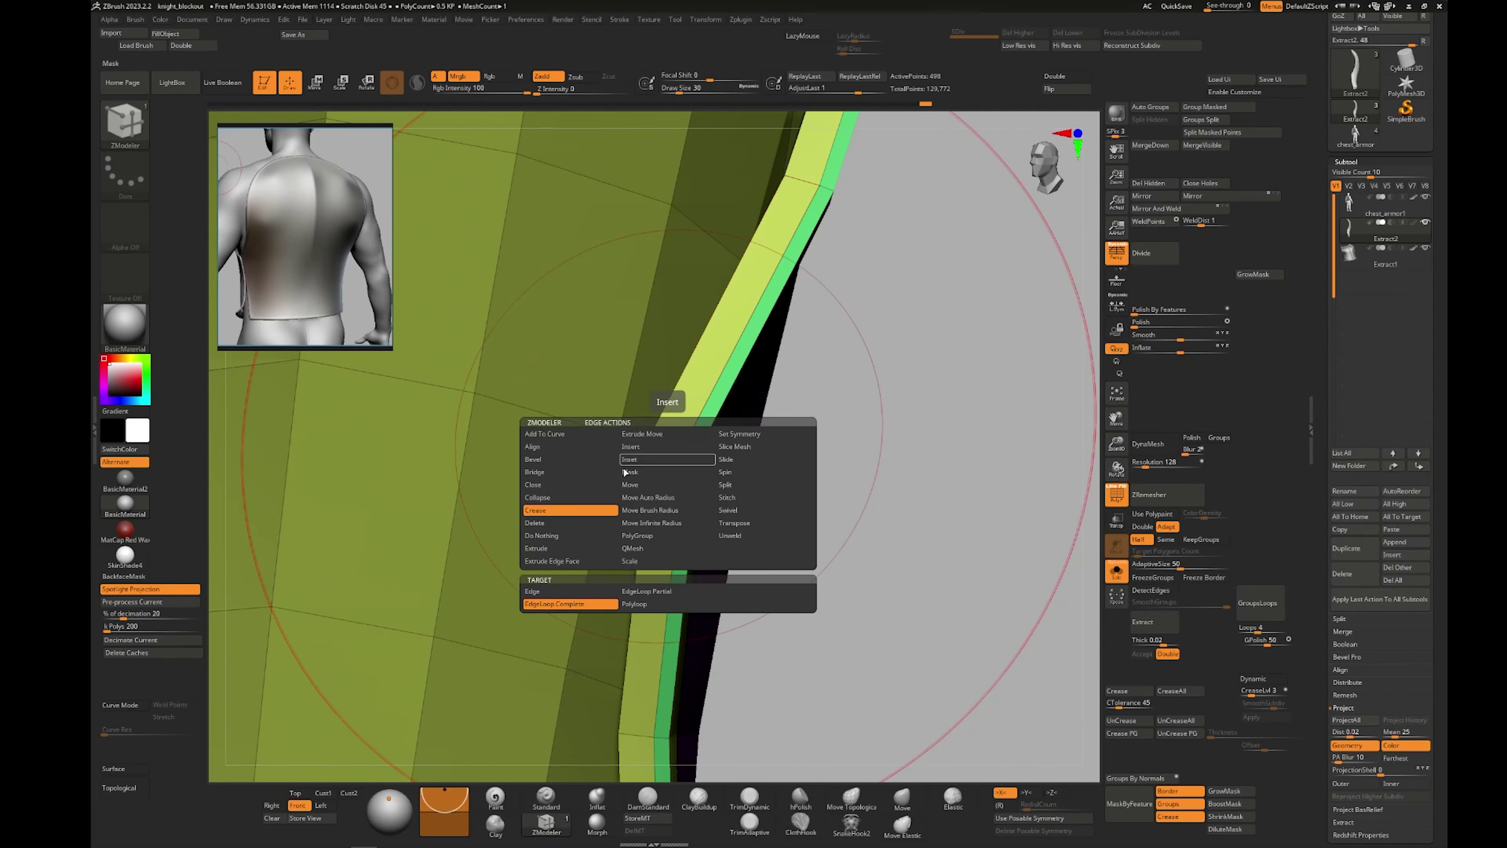
{"action": "key", "text": "bracketleft"}
{"action": "key", "text": "bracketleft"}
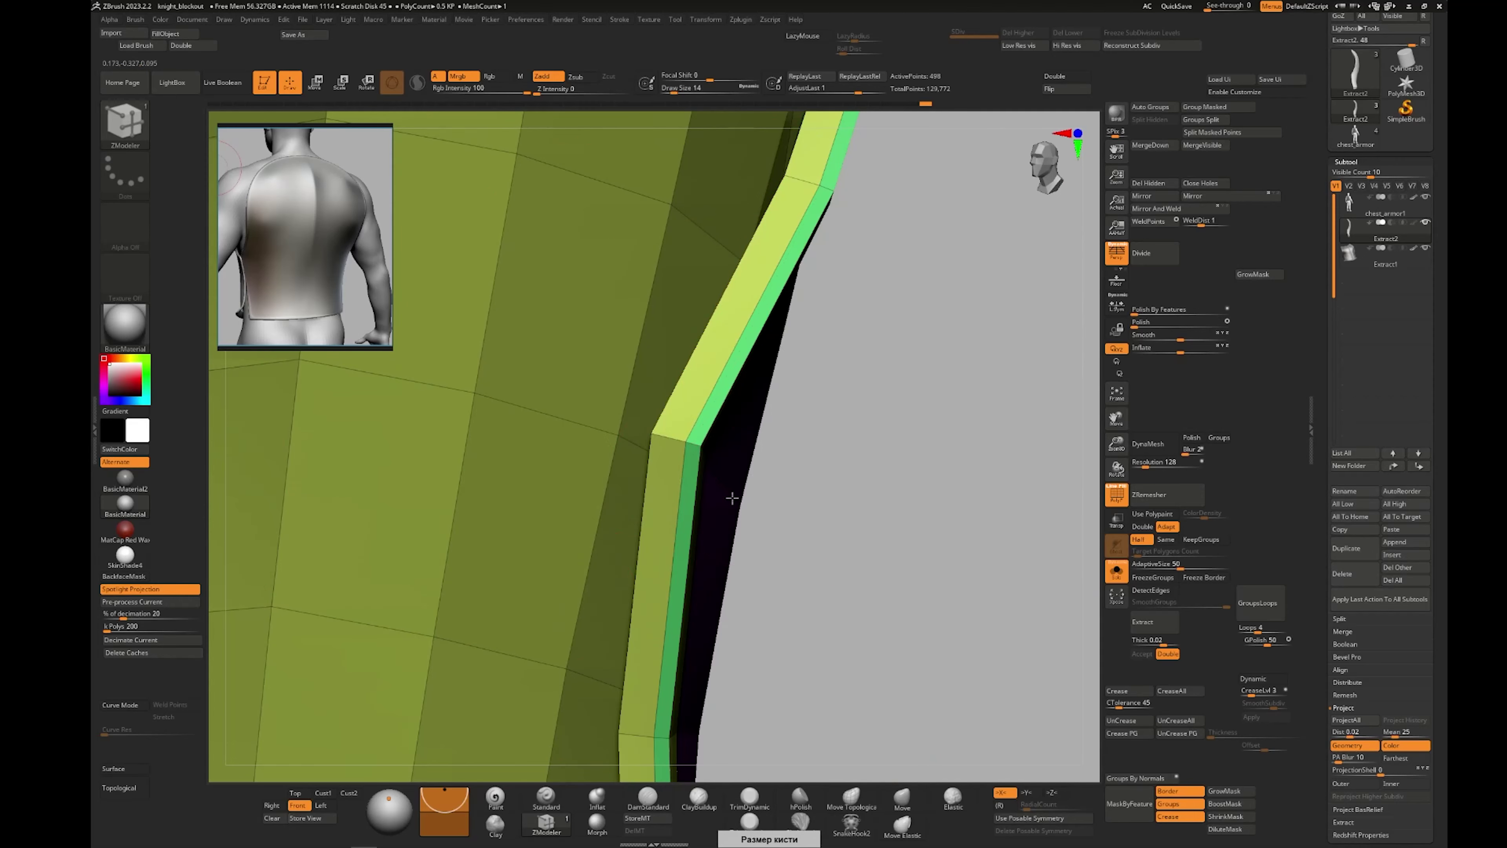
Crease the short edges across the back plate's rim at the waist corner and the bottom corner
{"action": "right_click_drag", "start_coordinate": [730, 494], "coordinate": [694, 473]}
{"action": "right_click_drag", "start_coordinate": [517, 422], "coordinate": [615, 522]}
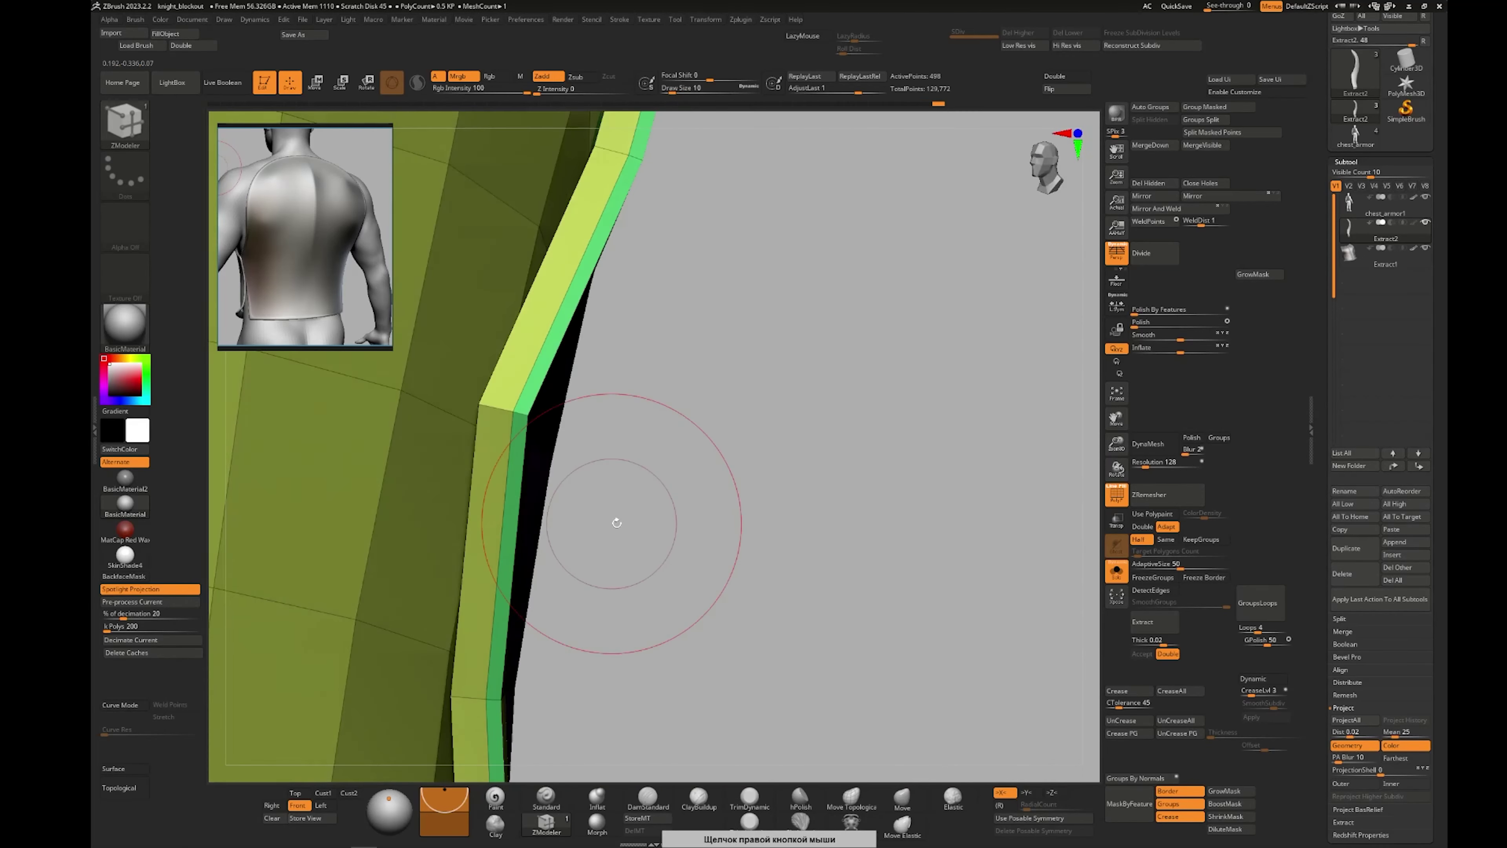
{"action": "right_click_drag", "start_coordinate": [531, 451], "coordinate": [601, 456]}
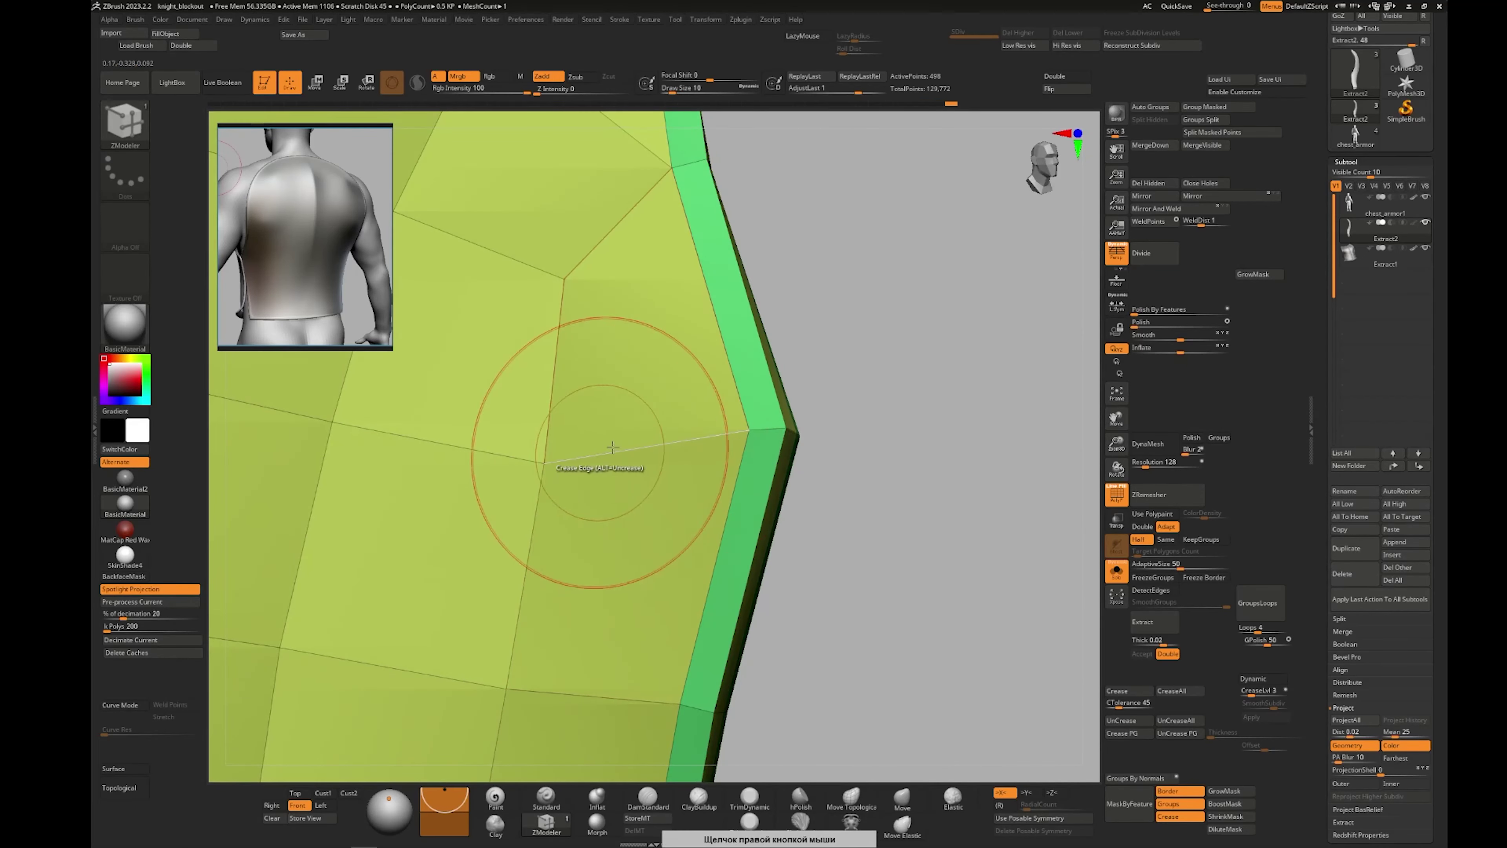
{"action": "right_click_drag", "start_coordinate": [912, 526], "coordinate": [855, 540]}
{"action": "mouse_move", "coordinate": [699, 654]}
{"action": "right_mouse_down"}
{"action": "mouse_move", "coordinate": [871, 441]}
{"action": "mouse_move", "coordinate": [800, 555]}
{"action": "mouse_move", "coordinate": [817, 605]}
{"action": "mouse_move", "coordinate": [943, 239]}
{"action": "mouse_move", "coordinate": [820, 629]}
{"action": "mouse_move", "coordinate": [711, 653]}
{"action": "mouse_move", "coordinate": [706, 632]}
{"action": "right_mouse_up"}
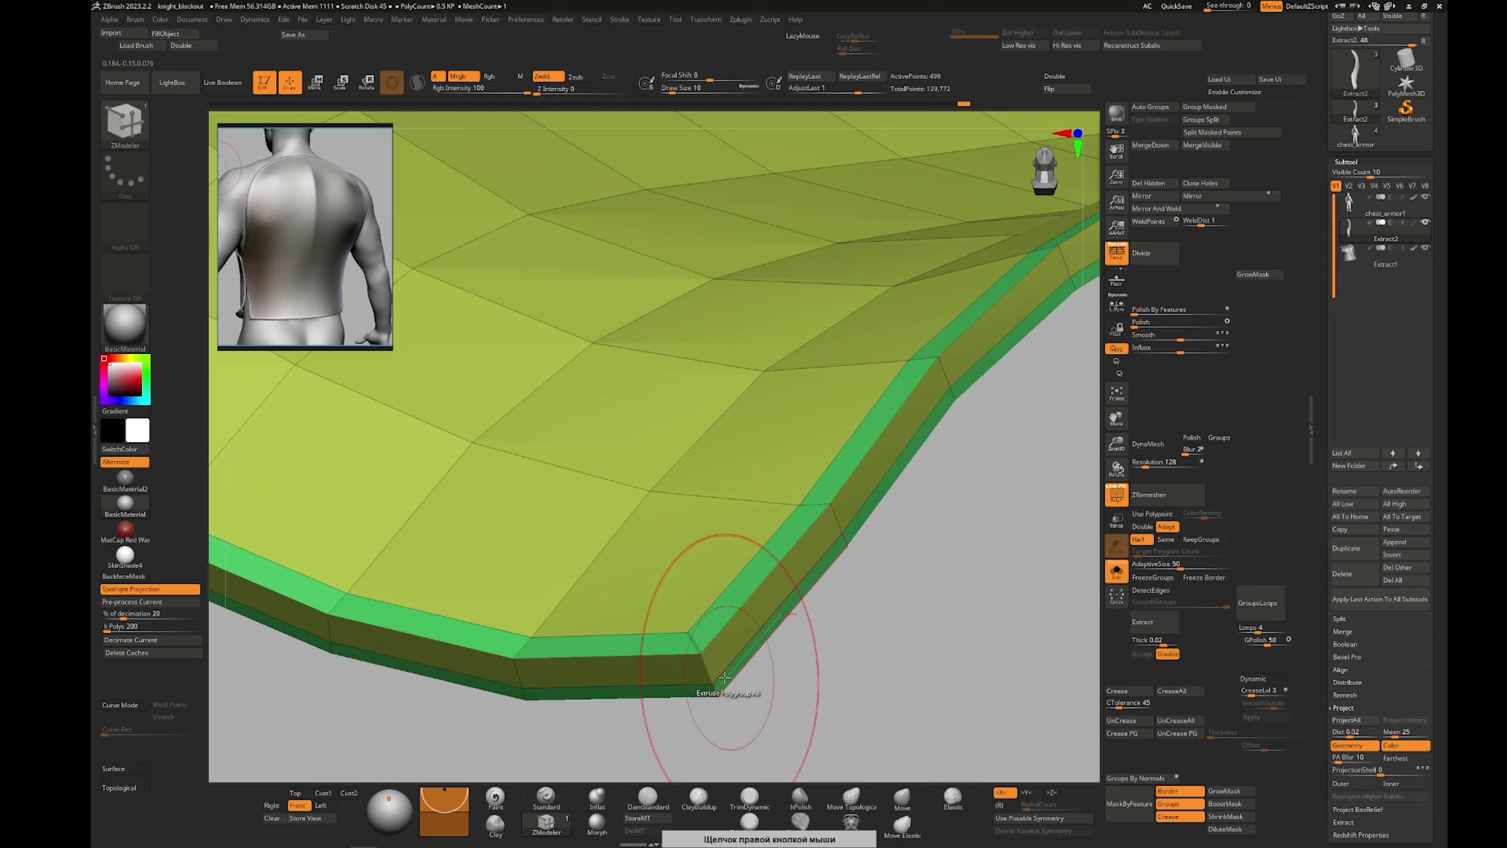
{"action": "right_click_drag", "start_coordinate": [715, 689], "coordinate": [738, 633]}
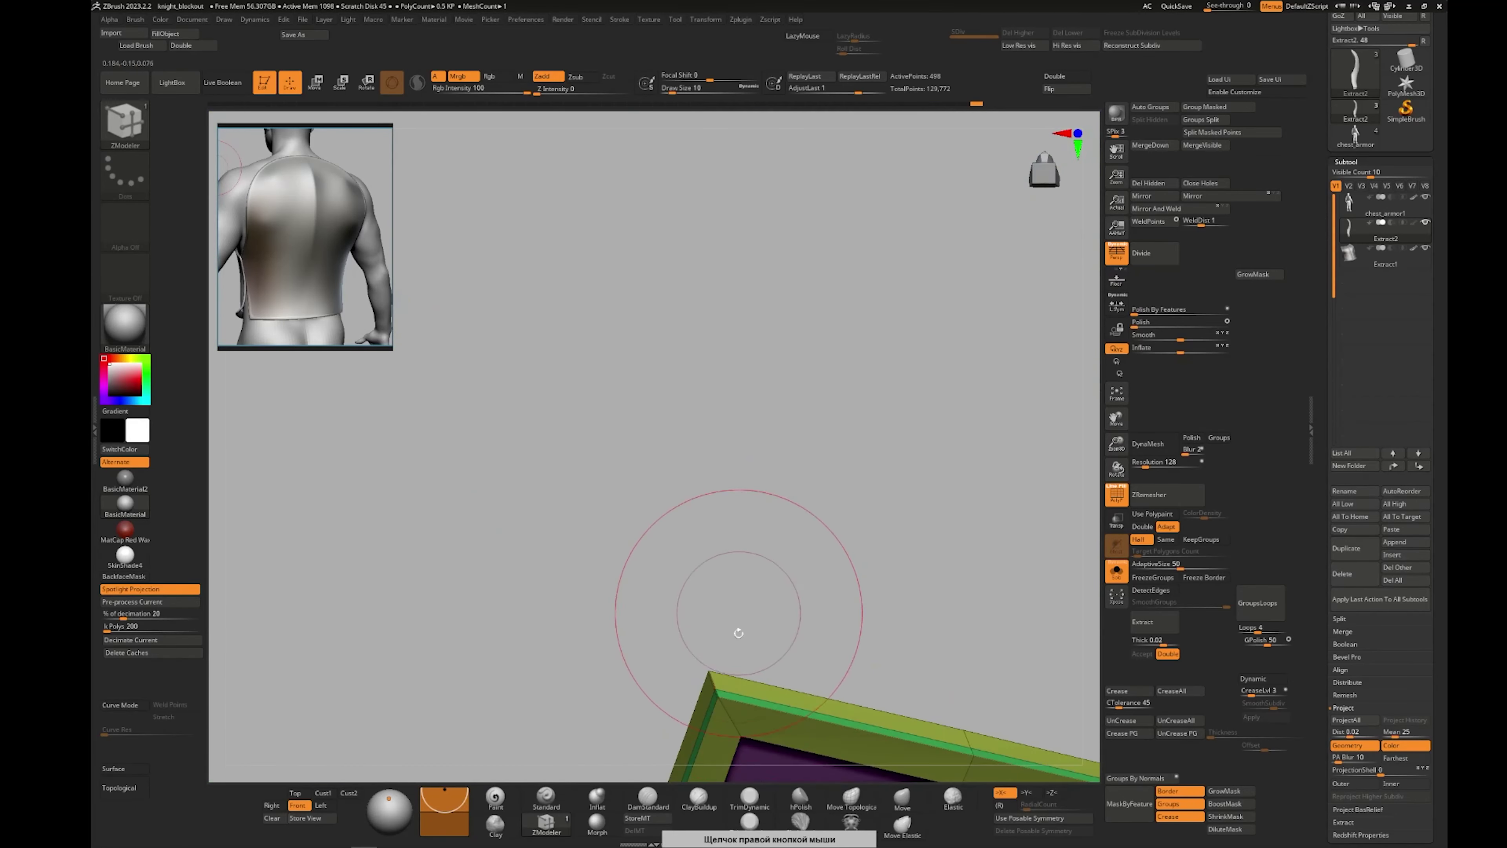
Turn Dynamic Subdivision back on with the crease level at 2 and hide the polyframe
{"action": "left_click", "coordinate": [1269, 679]}
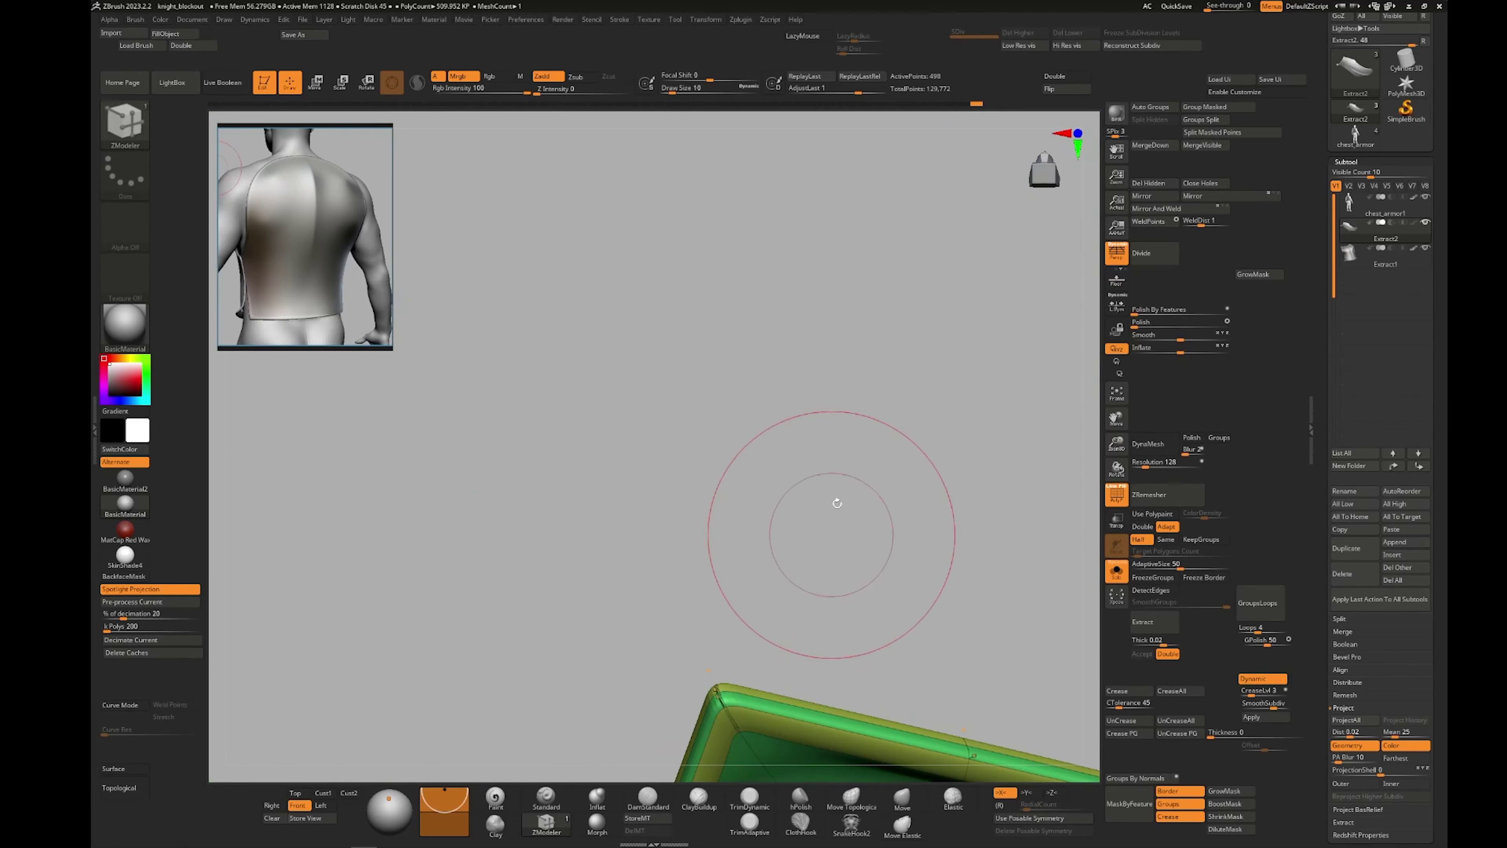
{"action": "right_click_drag", "start_coordinate": [742, 534], "coordinate": [884, 664], "text": "ctrl"}
{"action": "mouse_move", "coordinate": [909, 614]}
{"action": "right_mouse_down"}
{"action": "mouse_move", "coordinate": [706, 683]}
{"action": "mouse_move", "coordinate": [716, 650]}
{"action": "mouse_move", "coordinate": [865, 548]}
{"action": "mouse_move", "coordinate": [732, 551]}
{"action": "mouse_move", "coordinate": [776, 568]}
{"action": "mouse_move", "coordinate": [734, 583]}
{"action": "mouse_move", "coordinate": [743, 655]}
{"action": "mouse_move", "coordinate": [915, 558]}
{"action": "right_mouse_up"}
{"action": "key", "text": "shift+f"}
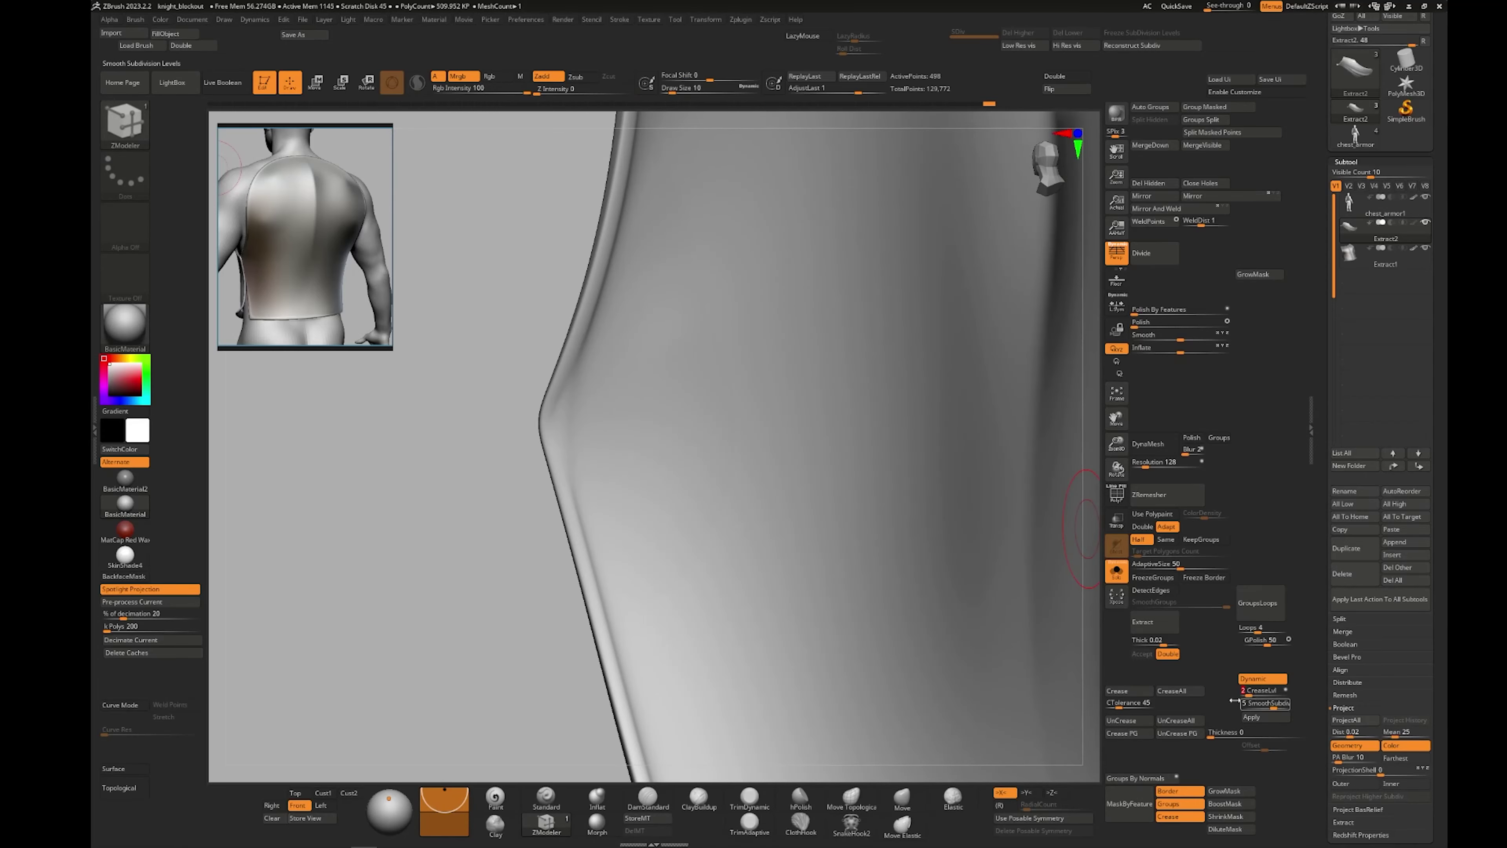
Crease the short rim edges on the inner side of the waist corner and preview the back plate with Dynamic Subdivision
{"action": "mouse_move", "coordinate": [816, 566]}
{"action": "right_mouse_down"}
{"action": "mouse_move", "coordinate": [683, 690]}
{"action": "mouse_move", "coordinate": [780, 683]}
{"action": "mouse_move", "coordinate": [808, 615]}
{"action": "mouse_move", "coordinate": [736, 586]}
{"action": "mouse_move", "coordinate": [753, 613]}
{"action": "mouse_move", "coordinate": [765, 553]}
{"action": "right_mouse_up"}
{"action": "left_click", "coordinate": [1267, 680]}
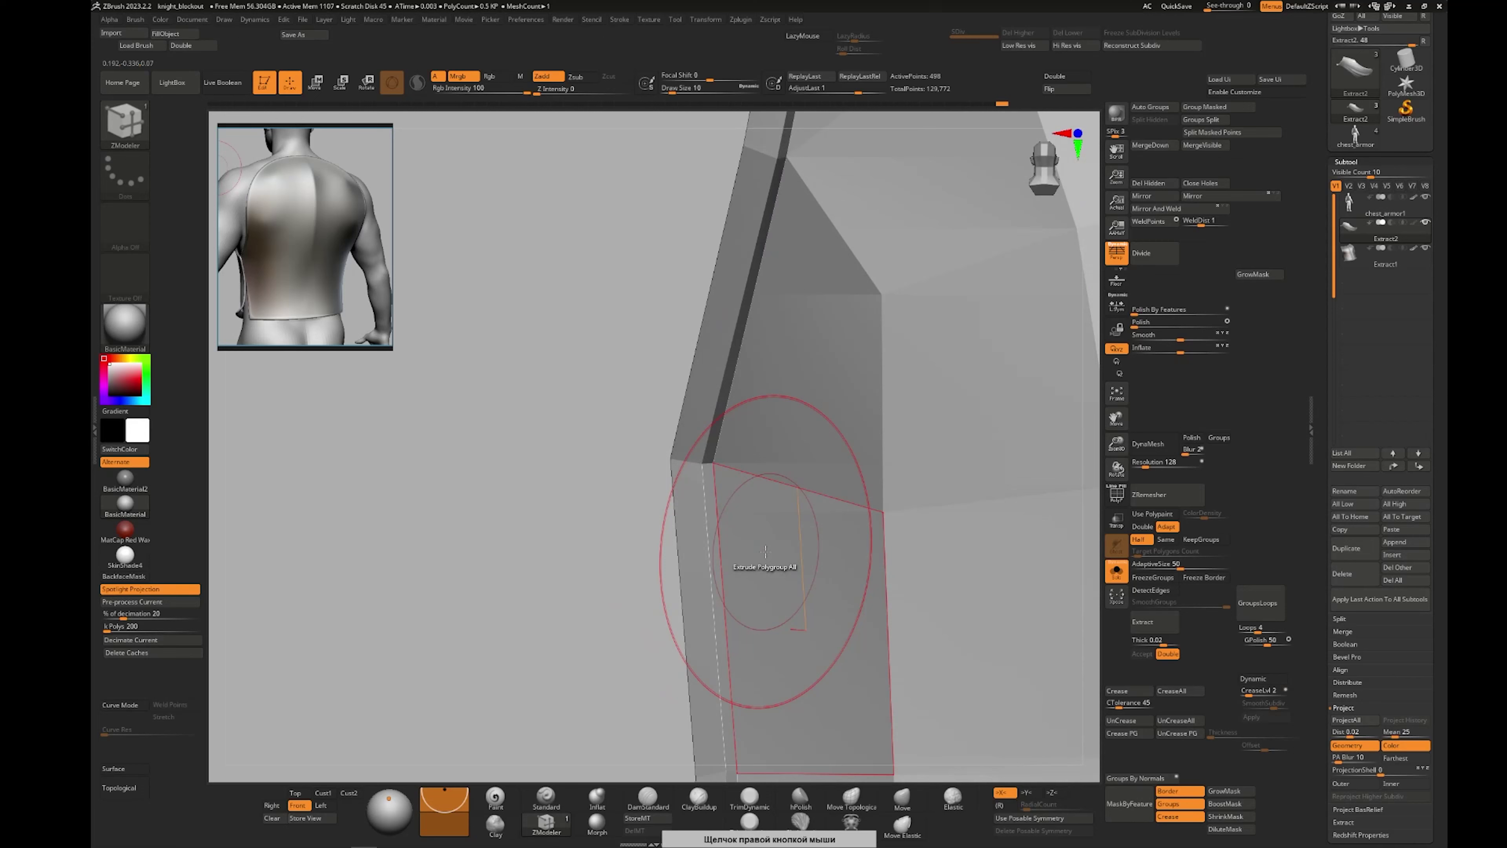
{"action": "key", "text": "shift+f"}
{"action": "right_click_drag", "start_coordinate": [727, 503], "coordinate": [719, 498], "text": "ctrl"}
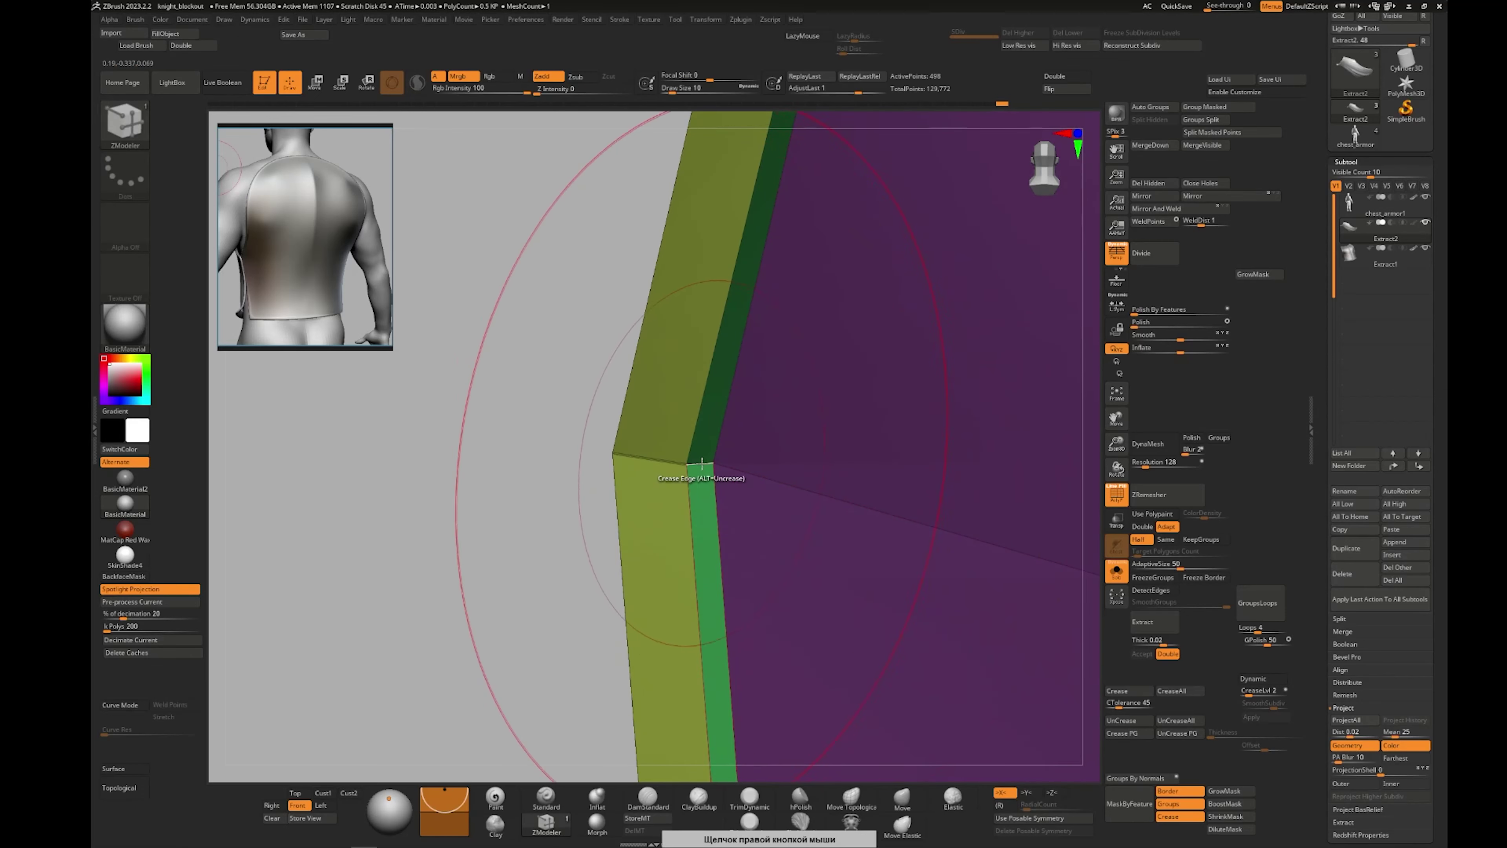
{"action": "left_click", "coordinate": [1262, 678]}
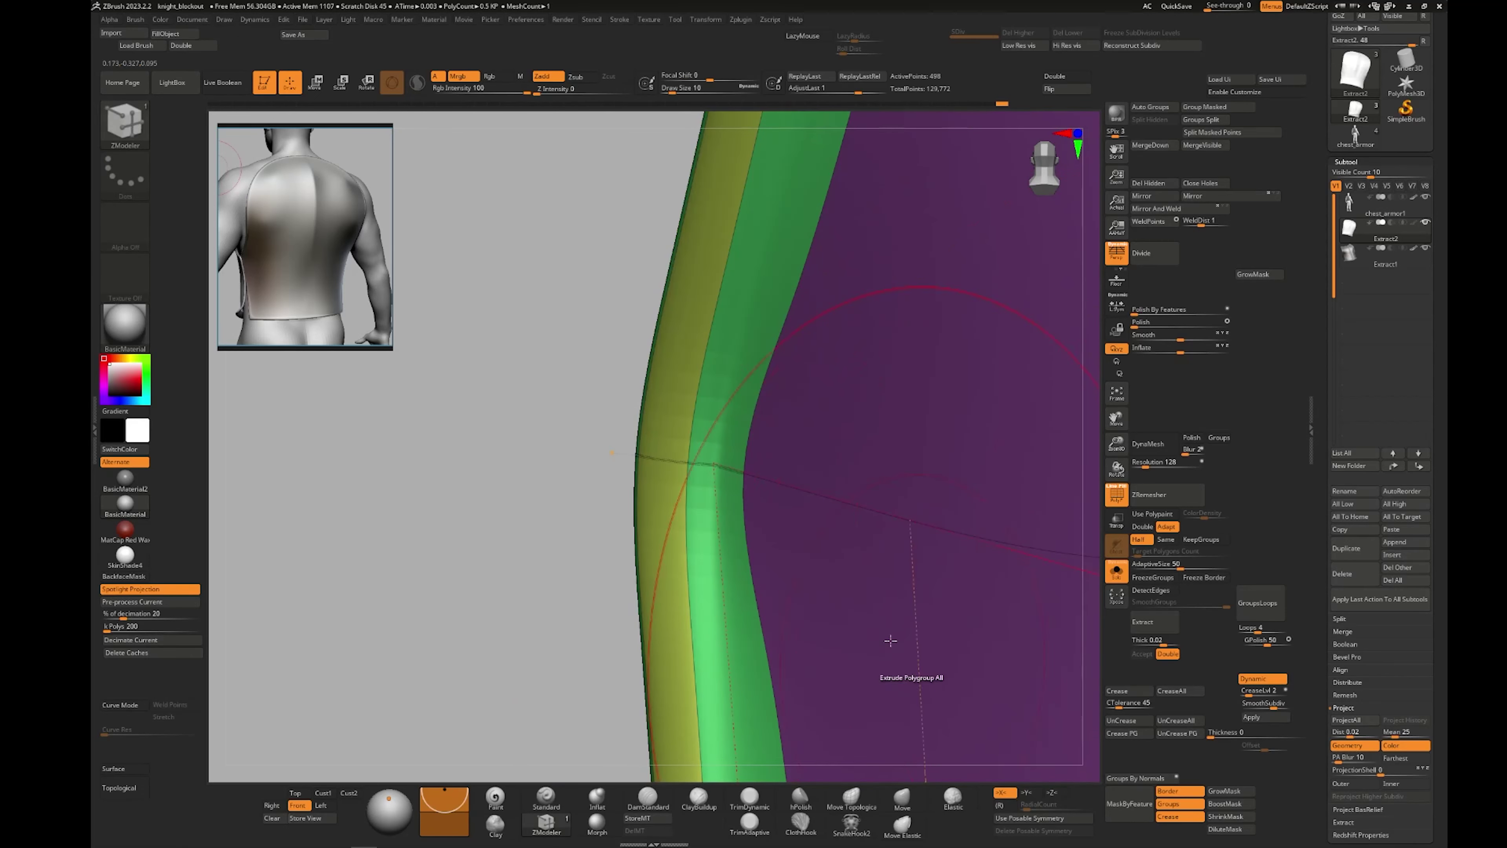
{"action": "right_click_drag", "start_coordinate": [891, 641], "coordinate": [765, 552]}
{"action": "key", "text": "shift+f"}
{"action": "right_click_drag", "start_coordinate": [808, 656], "coordinate": [668, 201], "text": "alt"}
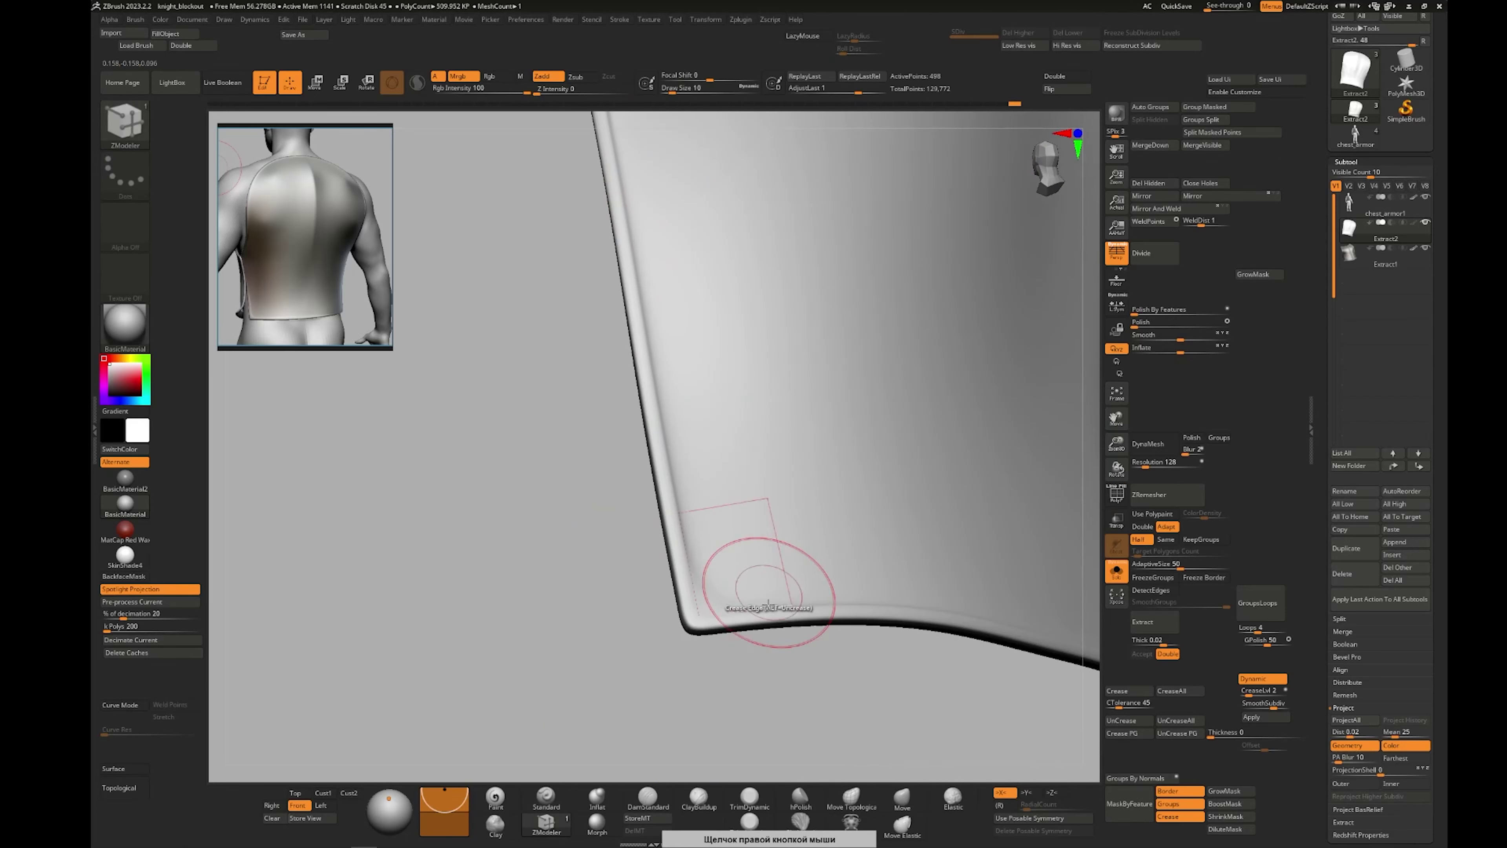
Crease the rim edges at the back plate's inner lower corner and preview the smoothed surface without the polyframe
{"action": "right_click_drag", "start_coordinate": [768, 604], "coordinate": [724, 615]}
{"action": "left_click", "coordinate": [1269, 684]}
{"action": "key", "text": "shift+f"}
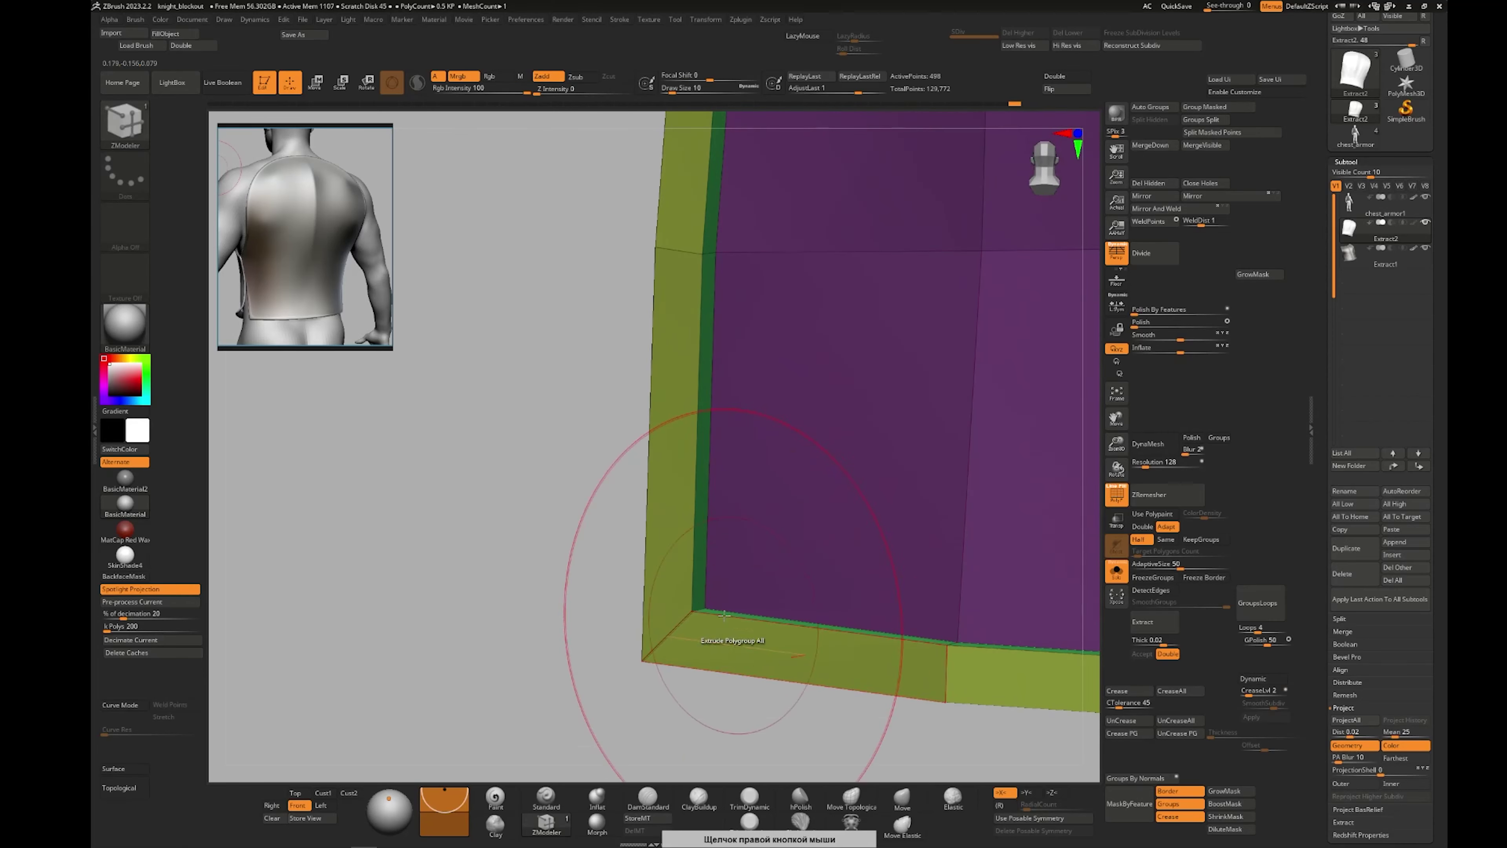
{"action": "left_click", "coordinate": [908, 639]}
{"action": "right_click_drag", "start_coordinate": [905, 642], "coordinate": [884, 683]}
{"action": "right_click_drag", "start_coordinate": [683, 619], "coordinate": [730, 717], "text": "ctrl"}
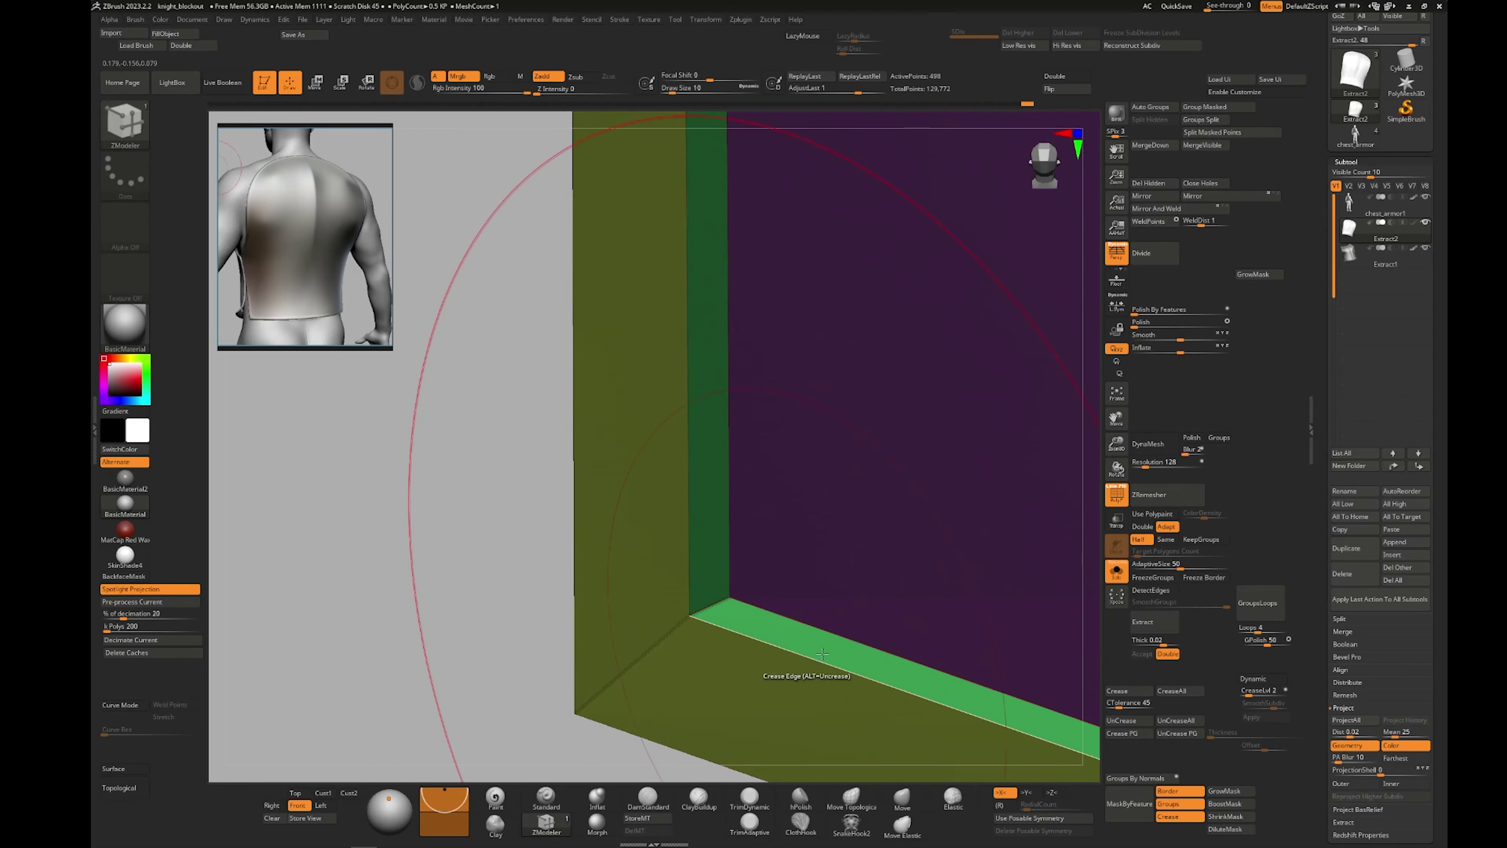
{"action": "right_click_drag", "start_coordinate": [821, 654], "coordinate": [771, 645]}
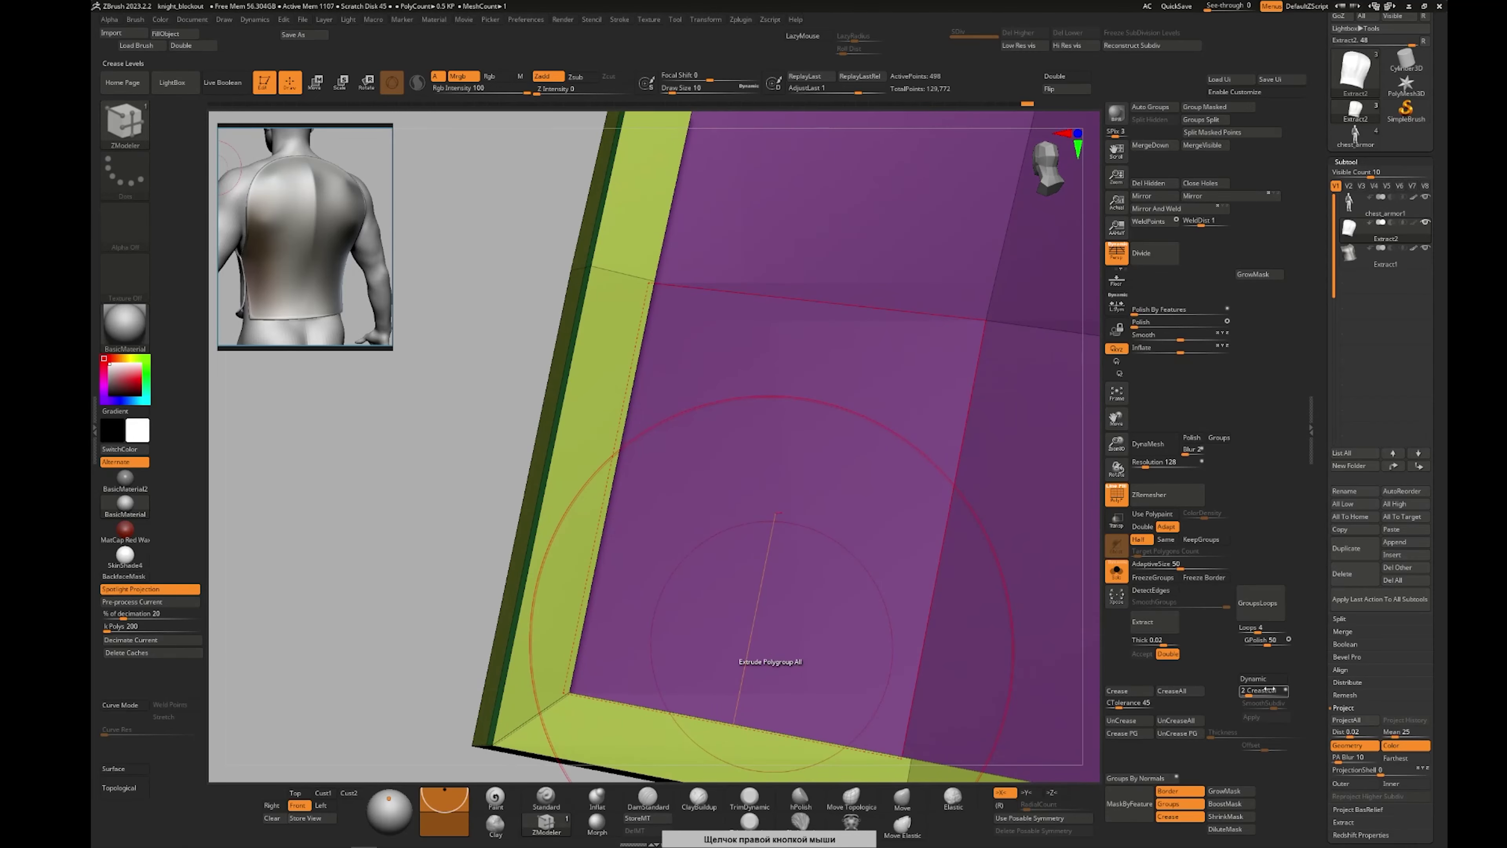
{"action": "left_click", "coordinate": [1264, 679]}
{"action": "right_click_drag", "start_coordinate": [858, 498], "coordinate": [544, 713], "text": "ctrl"}
{"action": "key", "text": "shift+f"}
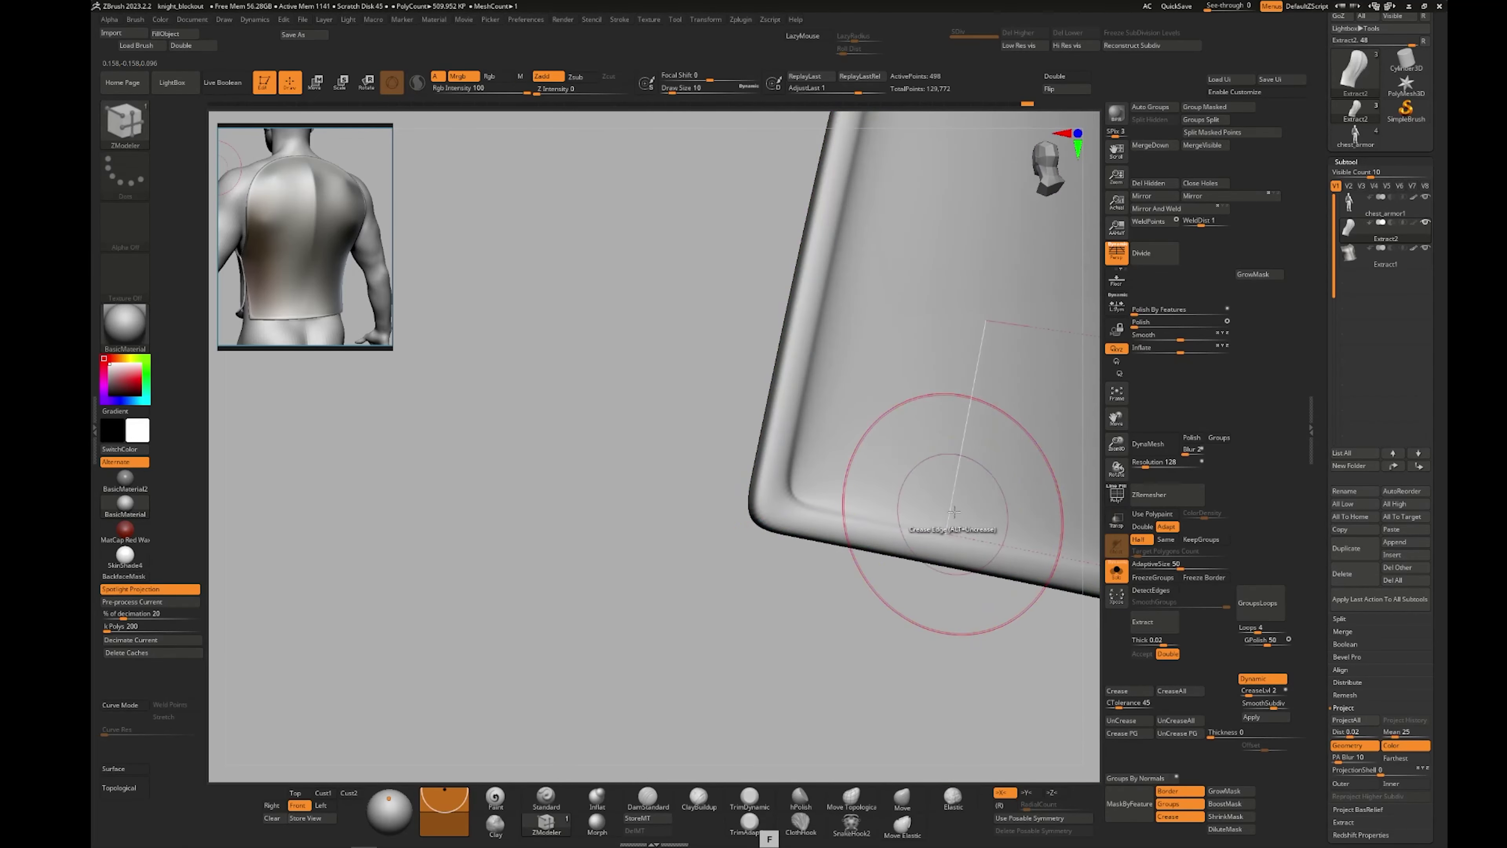
Fill the back plate with the MatCap Metal01 material and set the active material back to BasicMaterial
{"action": "right_click_drag", "start_coordinate": [954, 512], "coordinate": [598, 646], "text": "ctrl"}
{"action": "mouse_move", "coordinate": [814, 568]}
{"action": "right_mouse_down"}
{"action": "mouse_move", "coordinate": [882, 581]}
{"action": "mouse_move", "coordinate": [793, 577]}
{"action": "right_mouse_up"}
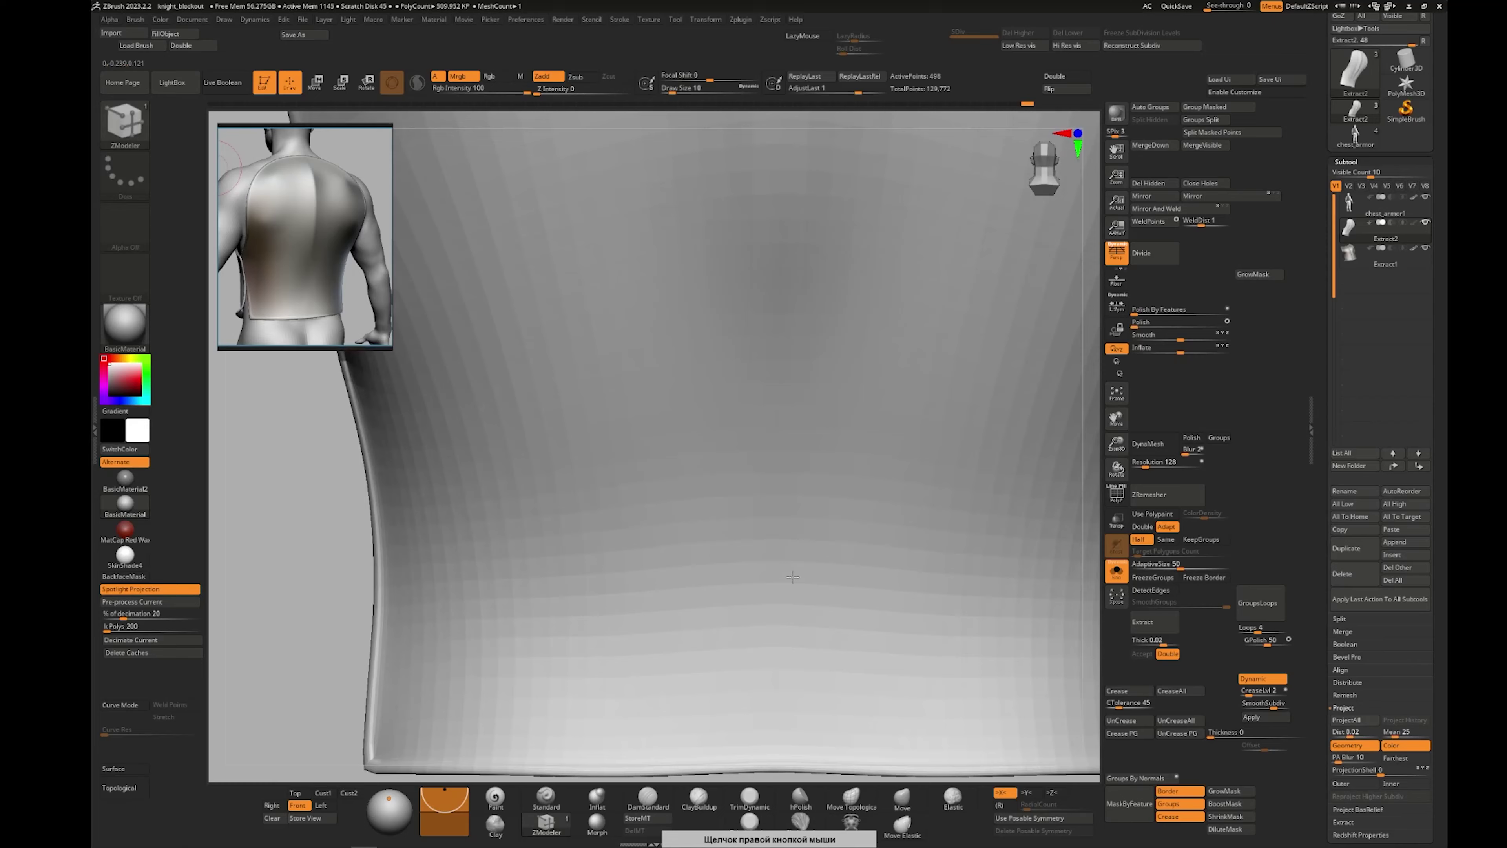
{"action": "key", "text": "f"}
{"action": "right_click_drag", "start_coordinate": [598, 663], "coordinate": [747, 596]}
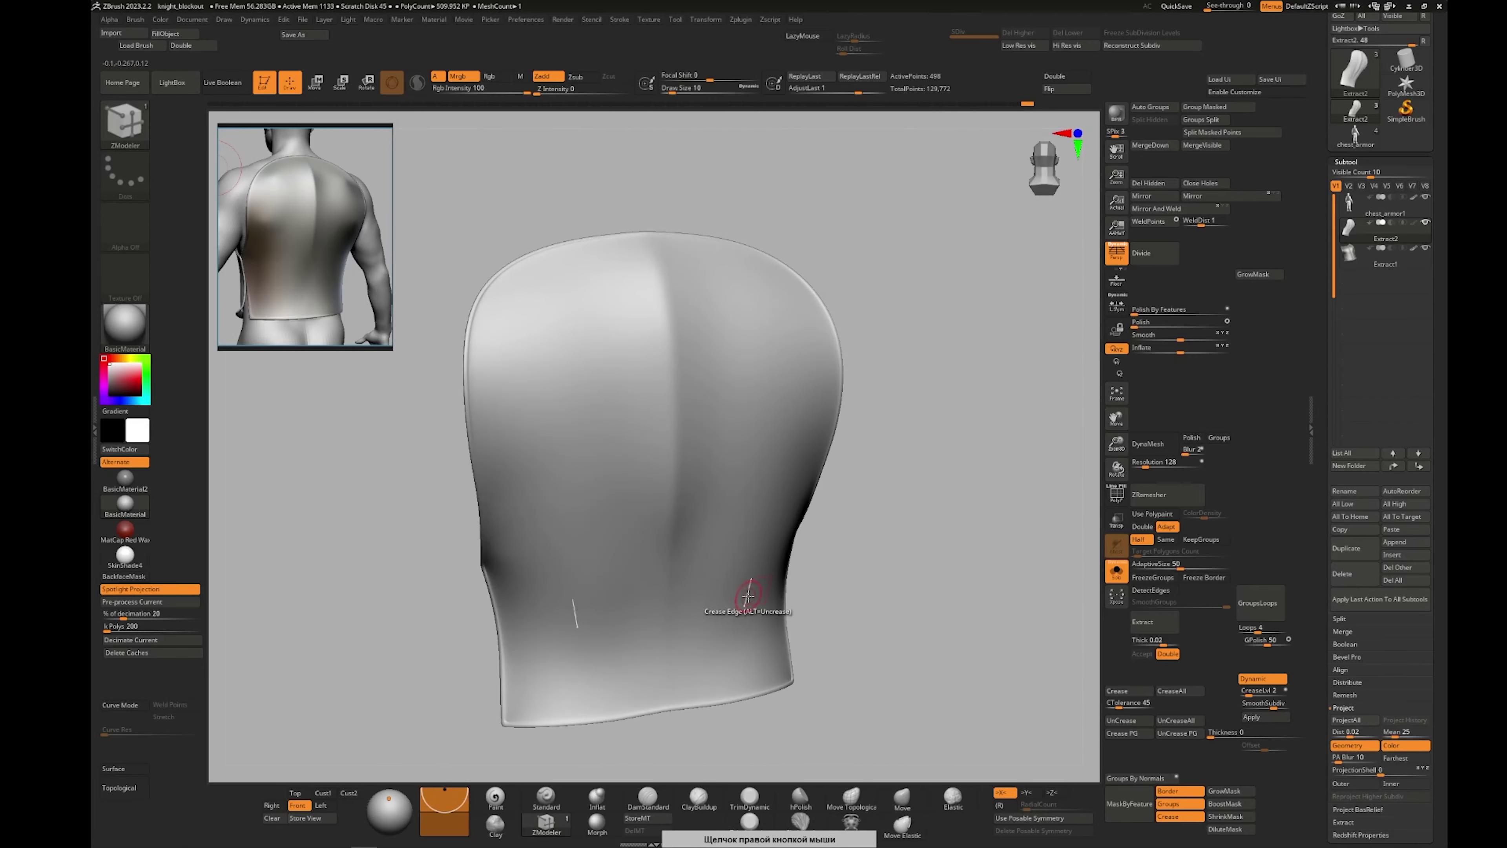
{"action": "left_click", "coordinate": [132, 330]}
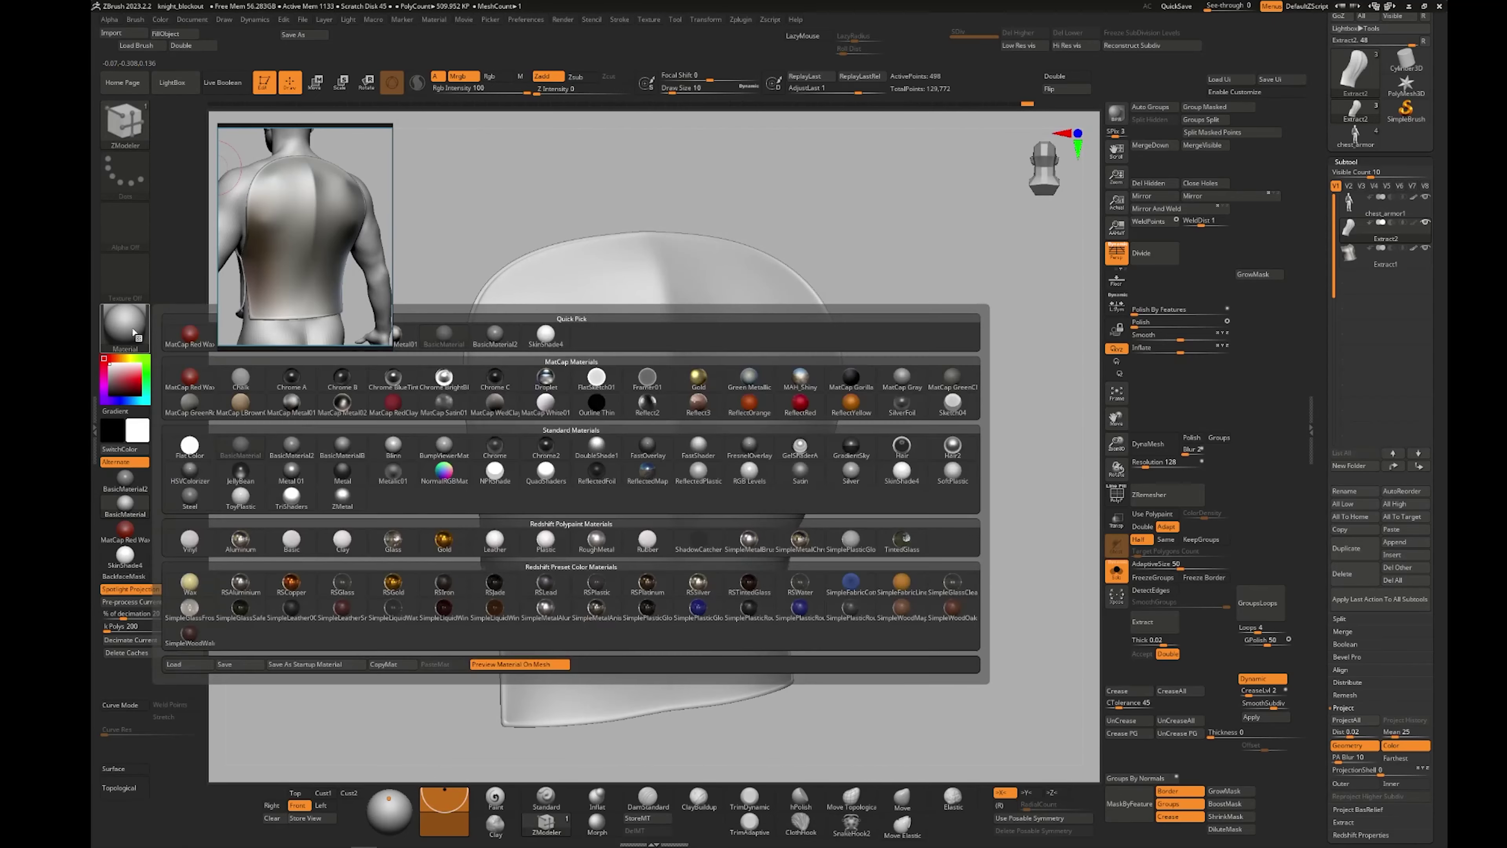
{"action": "left_click", "coordinate": [291, 407]}
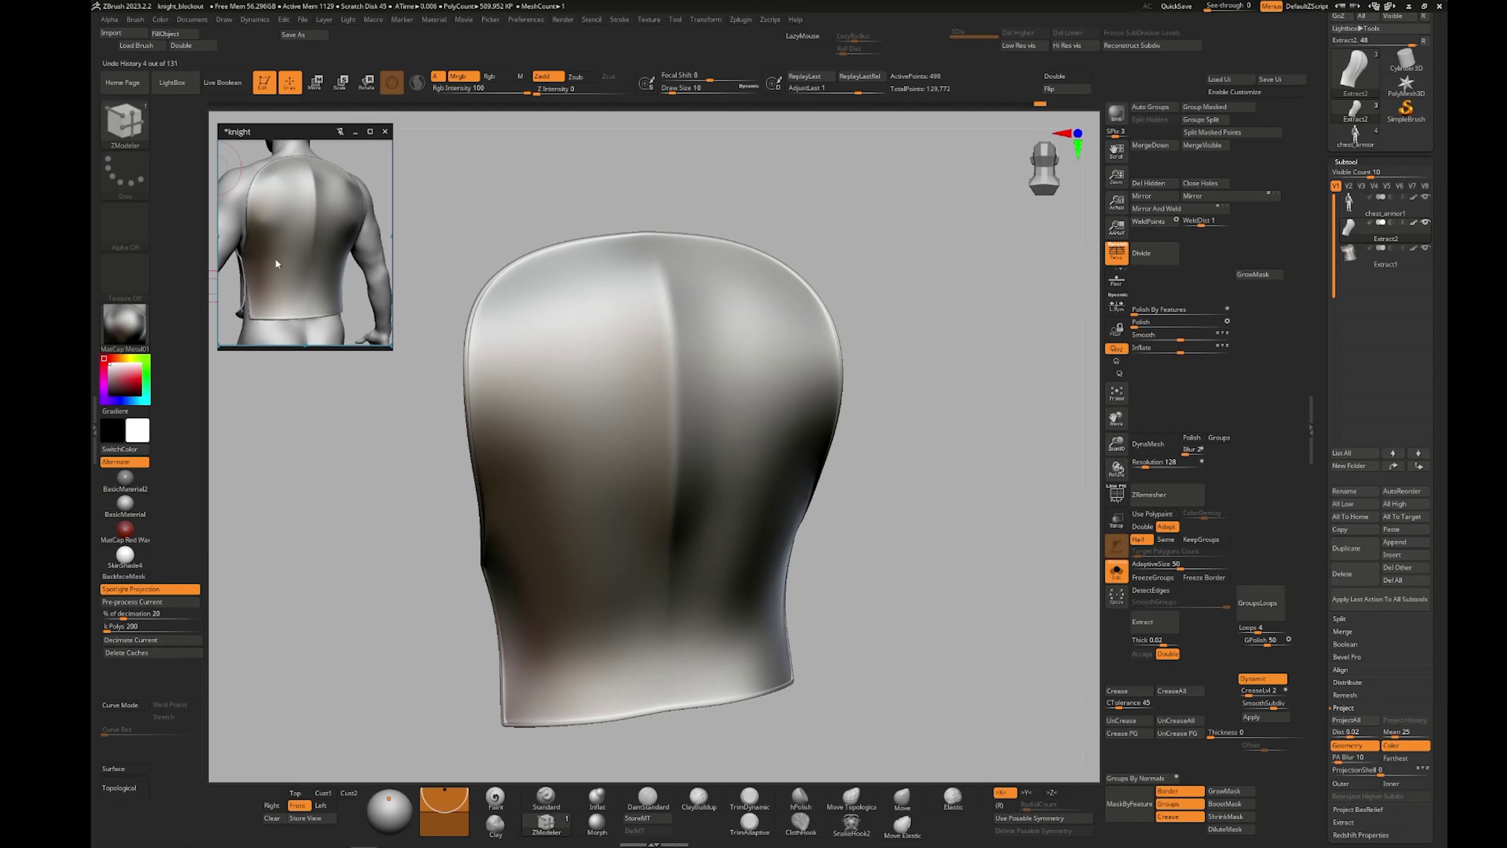
{"action": "left_click", "coordinate": [125, 504]}
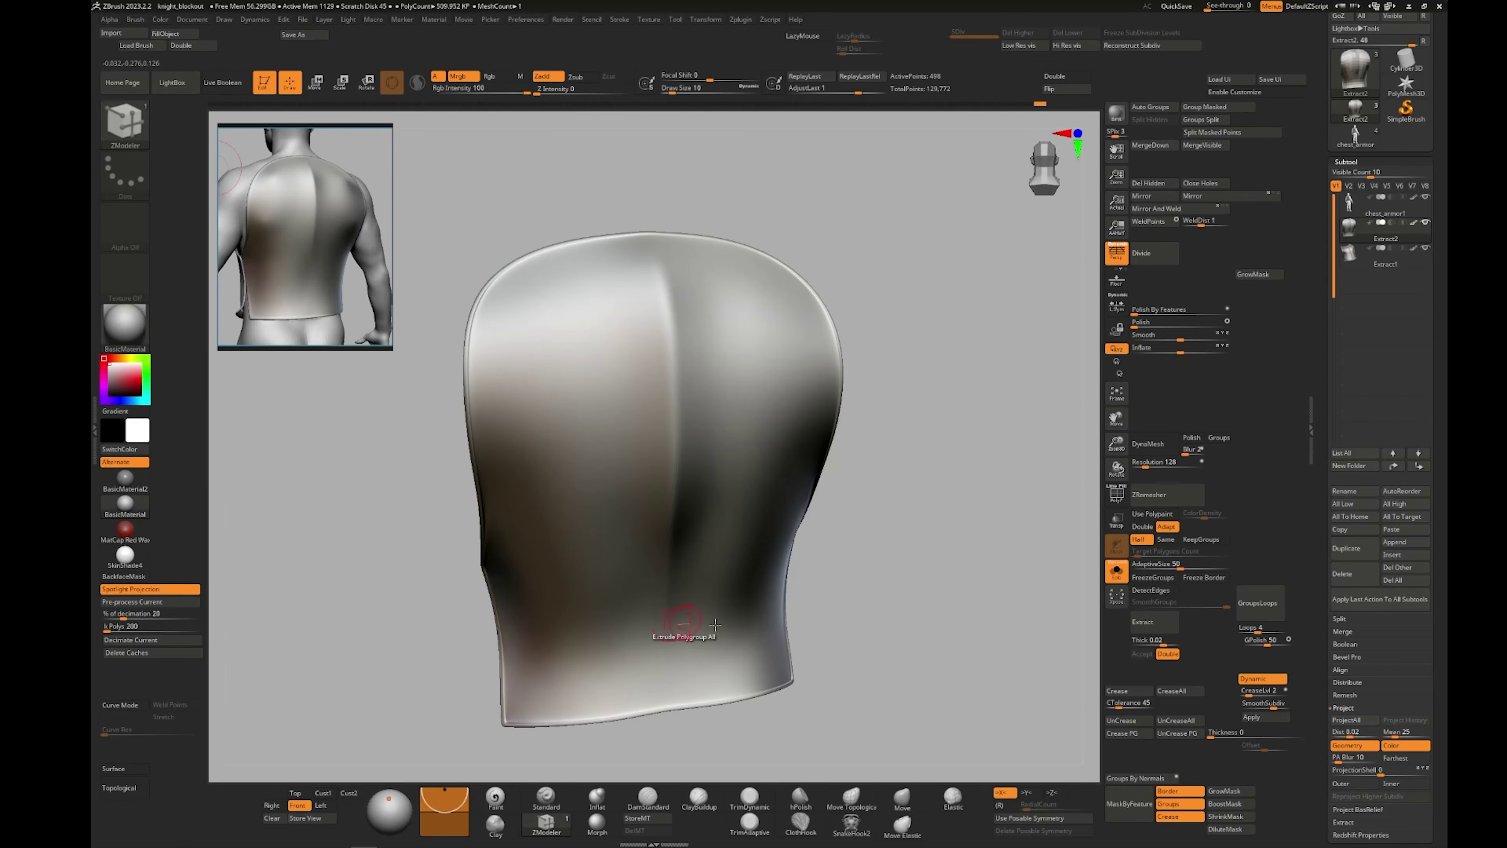
Turn off Solo mode to display the body and chest armor together with the back plate
{"action": "right_click_drag", "start_coordinate": [740, 636], "coordinate": [1064, 502]}
{"action": "left_click", "coordinate": [1118, 574]}
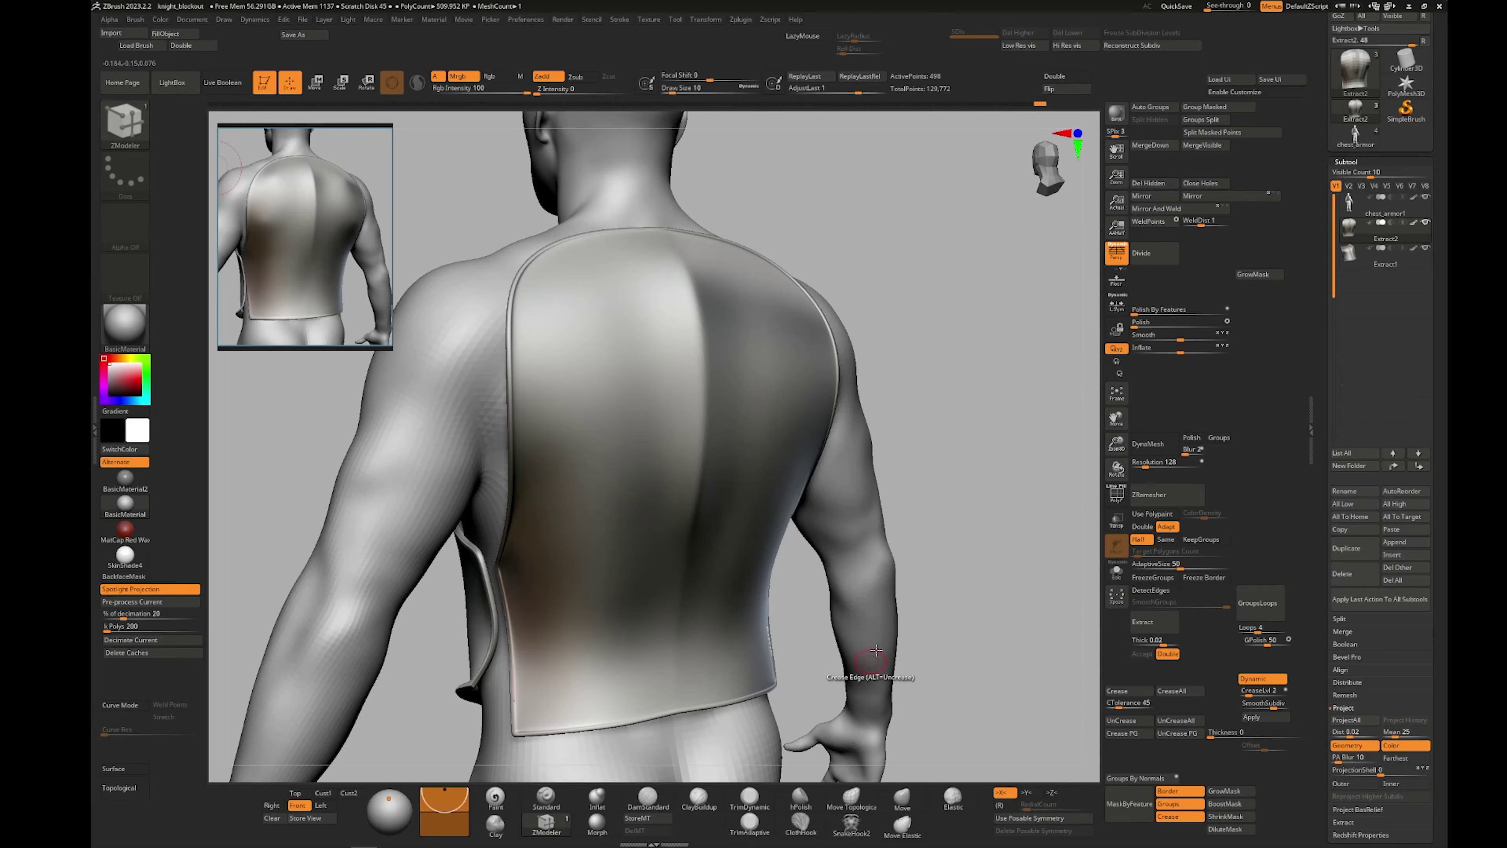
{"action": "right_click_drag", "start_coordinate": [870, 662], "coordinate": [775, 584], "text": "ctrl"}
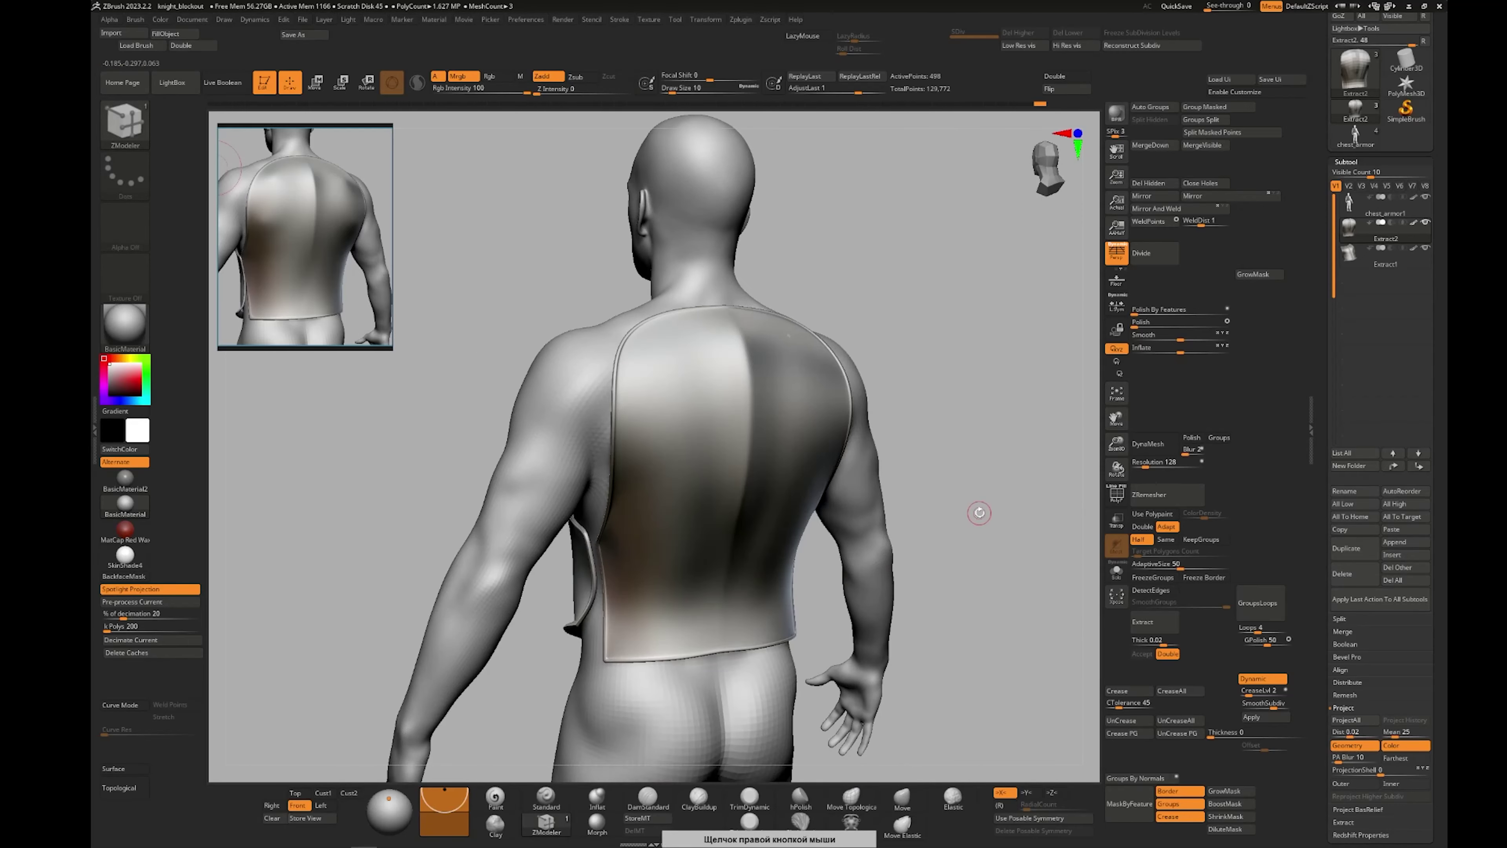
Adjust the back plate's profile around the shoulders, back and waist with the Move brush at Draw Size 98
{"action": "left_click", "coordinate": [911, 796]}
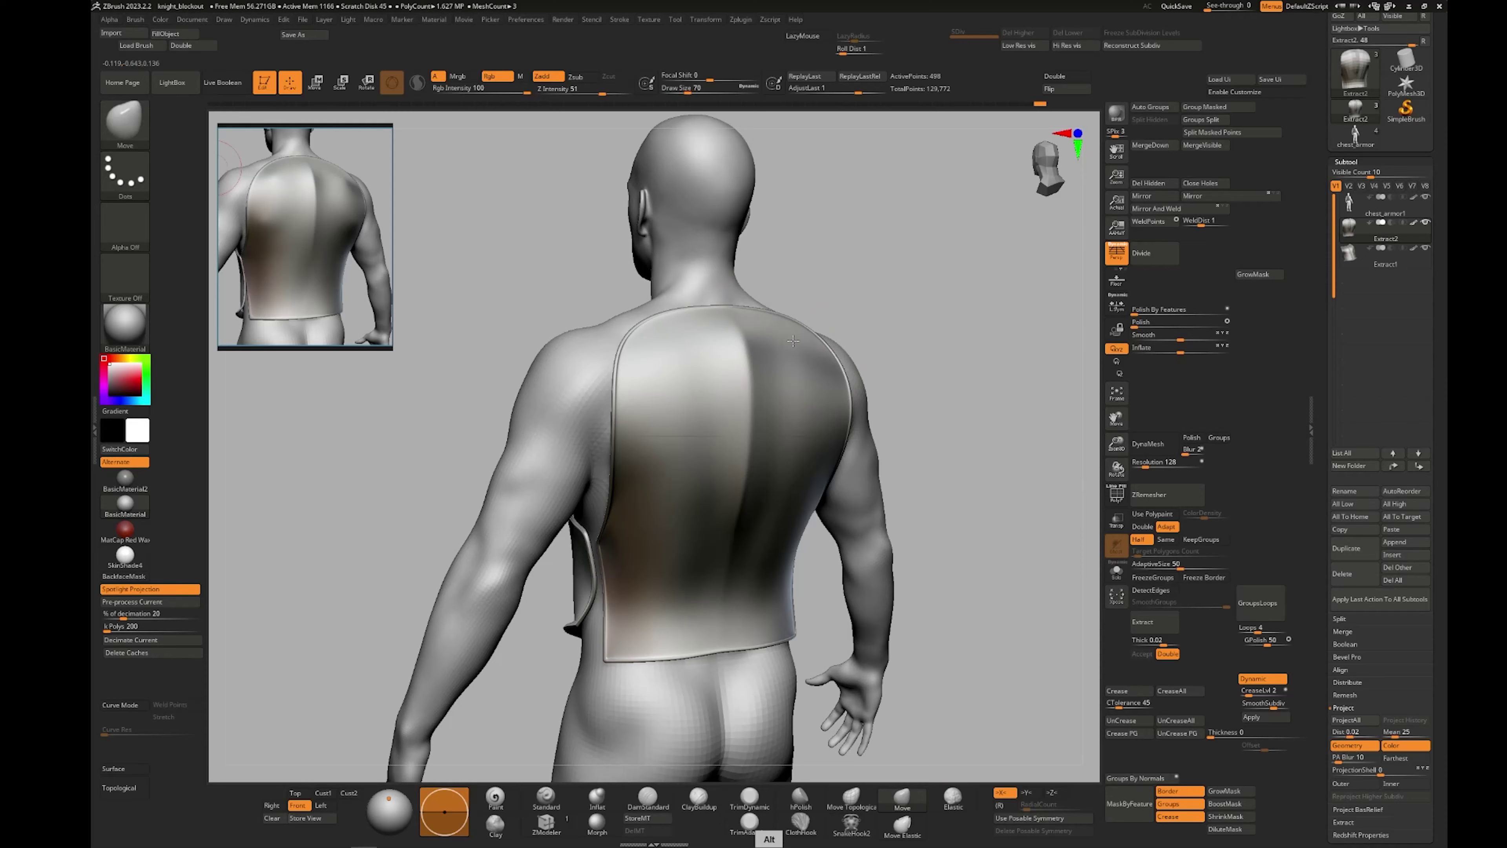
{"action": "right_click_drag", "start_coordinate": [795, 441], "coordinate": [687, 659]}
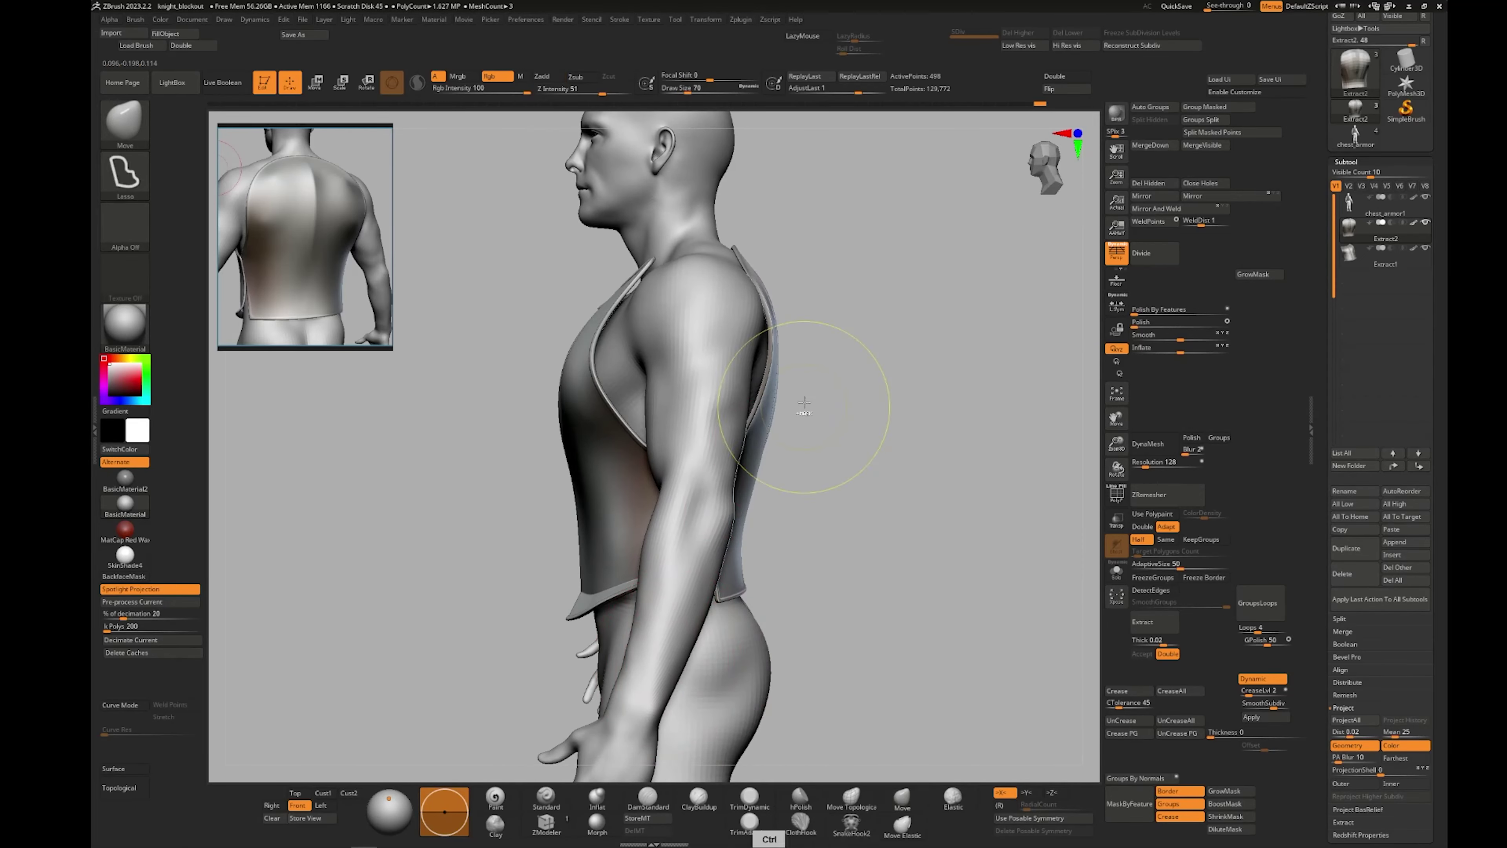
{"action": "right_click_drag", "start_coordinate": [804, 401], "coordinate": [696, 334], "text": "ctrl"}
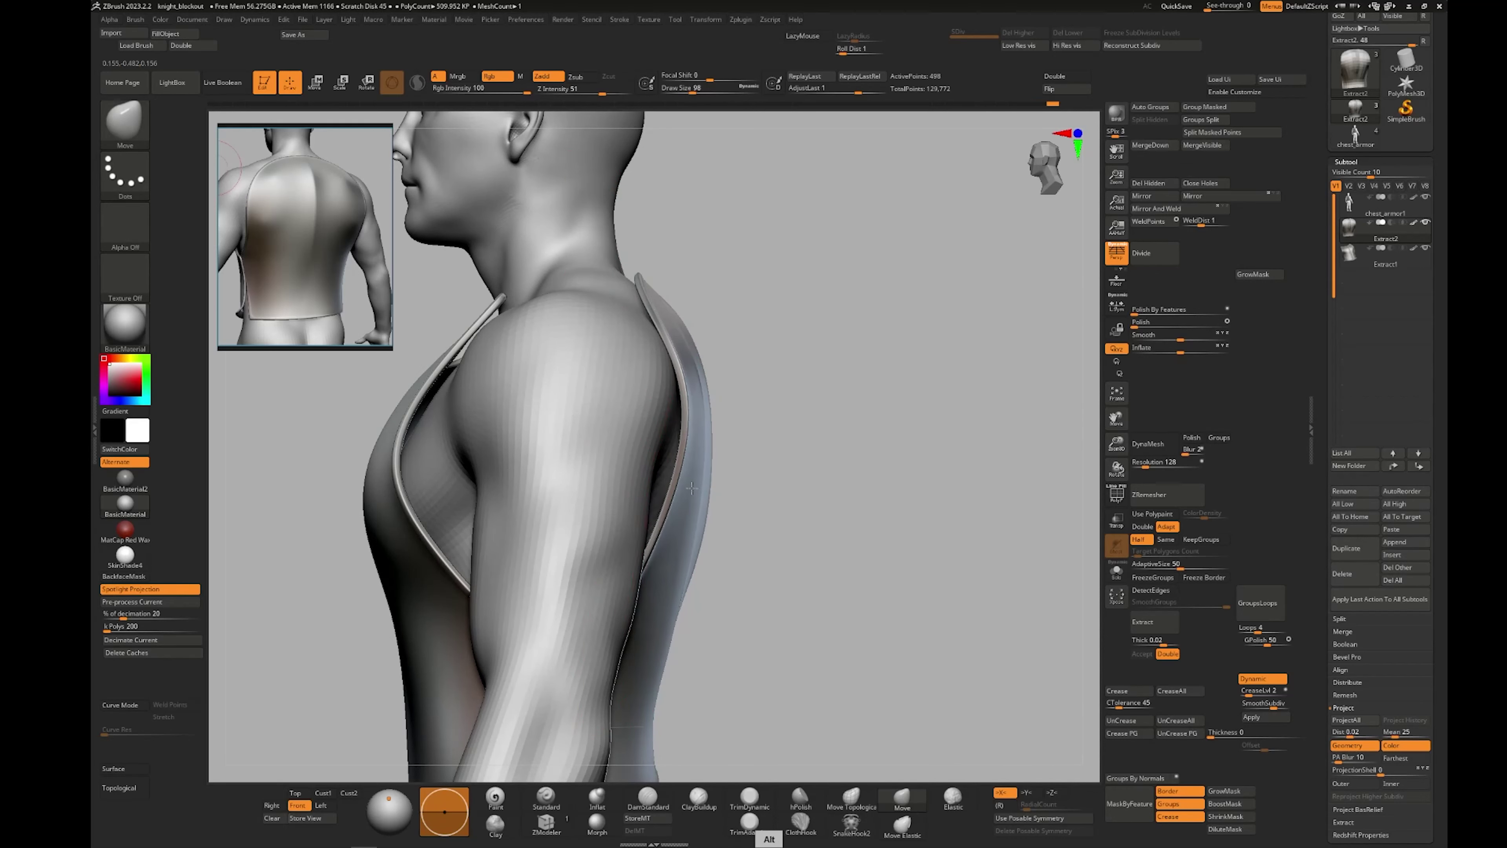
{"action": "right_click_drag", "start_coordinate": [691, 488], "coordinate": [667, 270]}
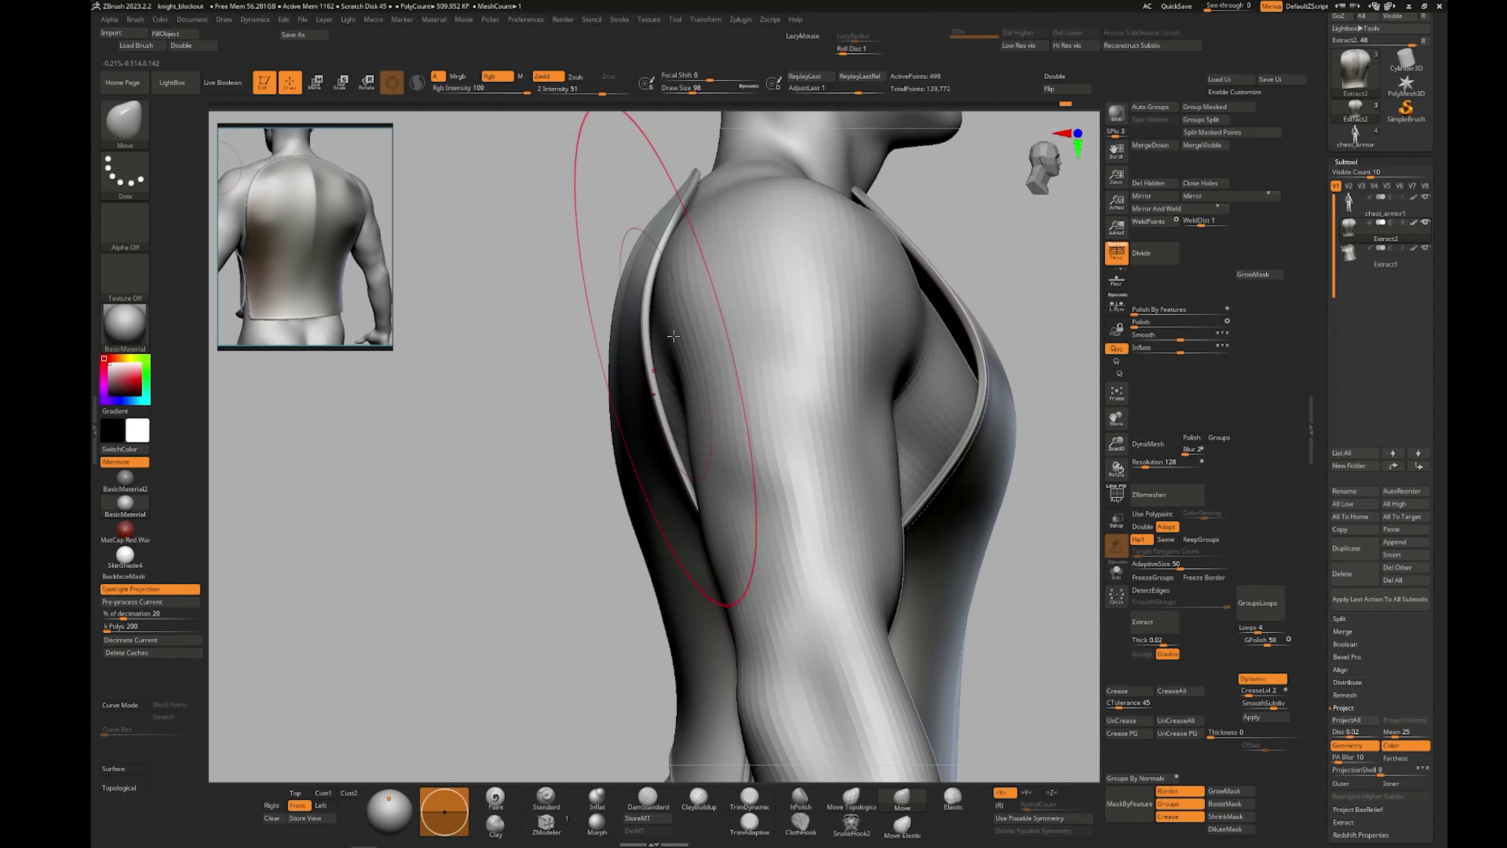
{"action": "mouse_move", "coordinate": [697, 293]}
{"action": "right_mouse_down"}
{"action": "mouse_move", "coordinate": [723, 478]}
{"action": "mouse_move", "coordinate": [712, 570]}
{"action": "mouse_move", "coordinate": [606, 579]}
{"action": "mouse_move", "coordinate": [700, 598]}
{"action": "mouse_move", "coordinate": [688, 603]}
{"action": "mouse_move", "coordinate": [712, 588]}
{"action": "mouse_move", "coordinate": [678, 557]}
{"action": "mouse_move", "coordinate": [677, 576]}
{"action": "right_mouse_up"}
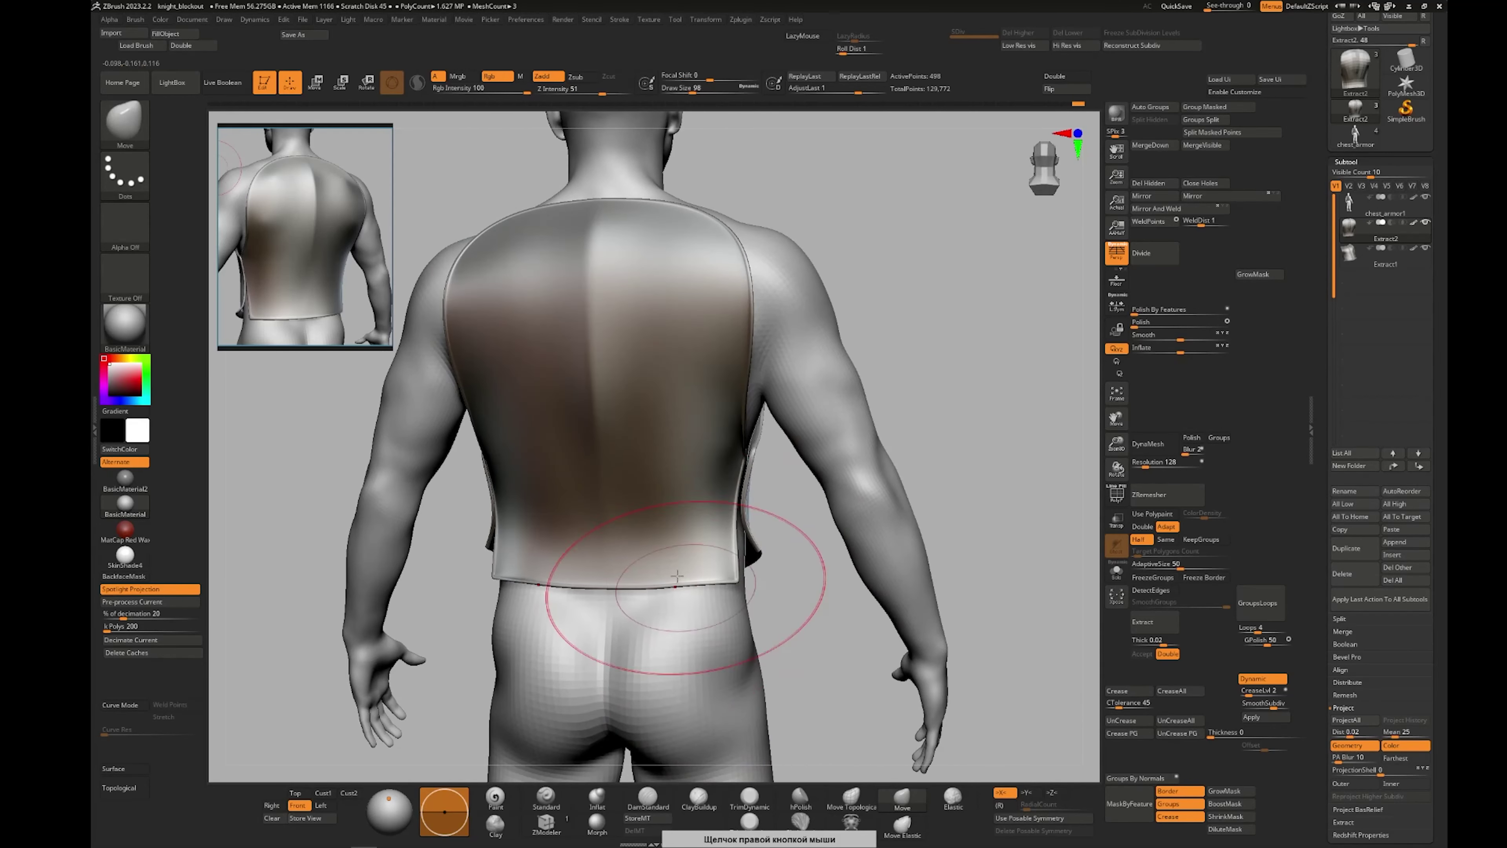
{"action": "mouse_move", "coordinate": [643, 630]}
{"action": "right_mouse_down"}
{"action": "mouse_move", "coordinate": [639, 594]}
{"action": "mouse_move", "coordinate": [658, 617]}
{"action": "mouse_move", "coordinate": [700, 619]}
{"action": "right_mouse_up"}
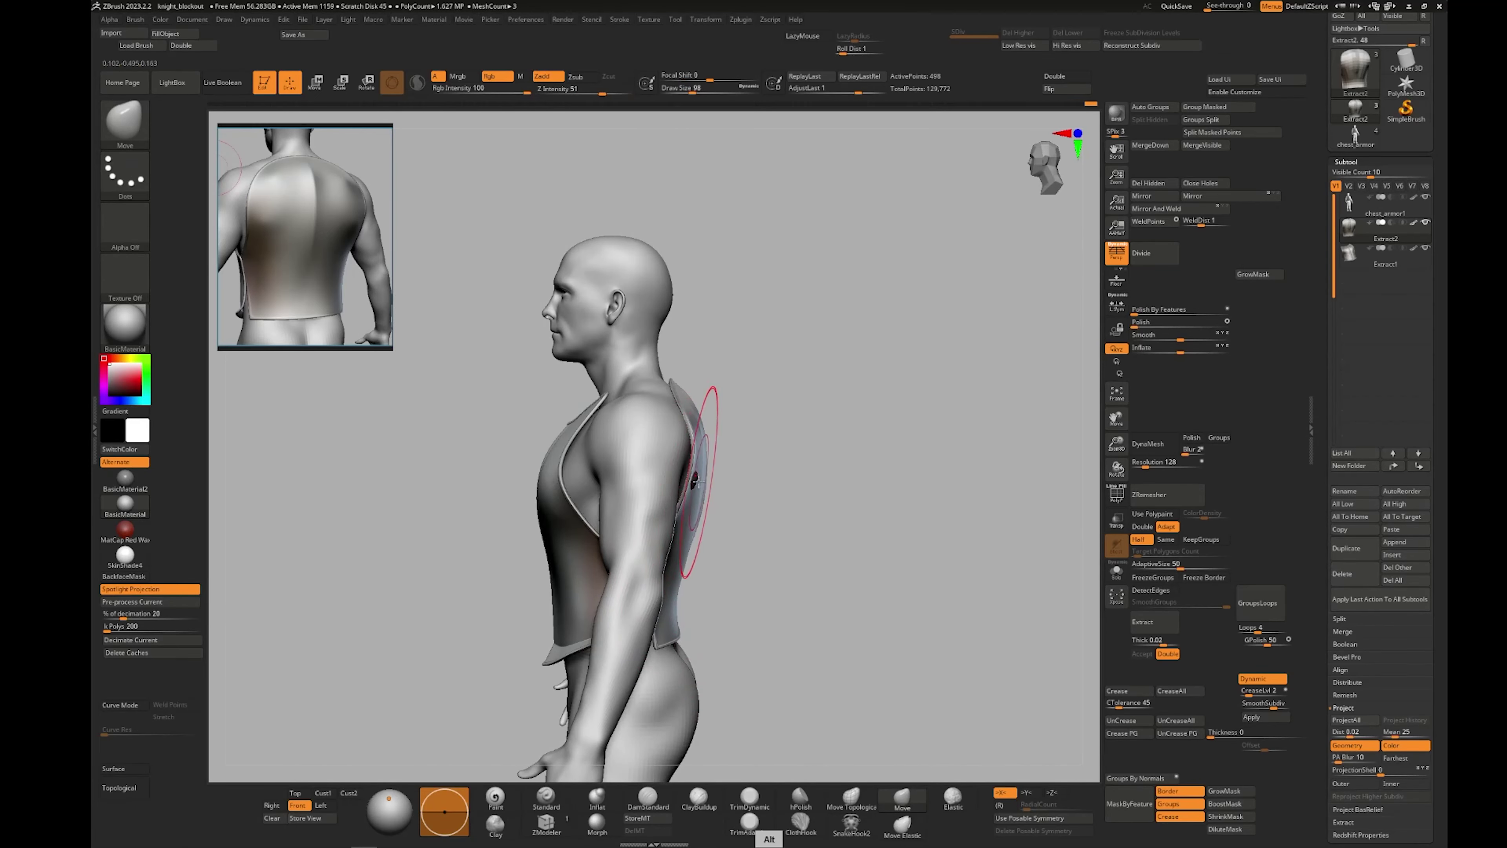
{"action": "right_click_drag", "start_coordinate": [733, 549], "coordinate": [651, 573]}
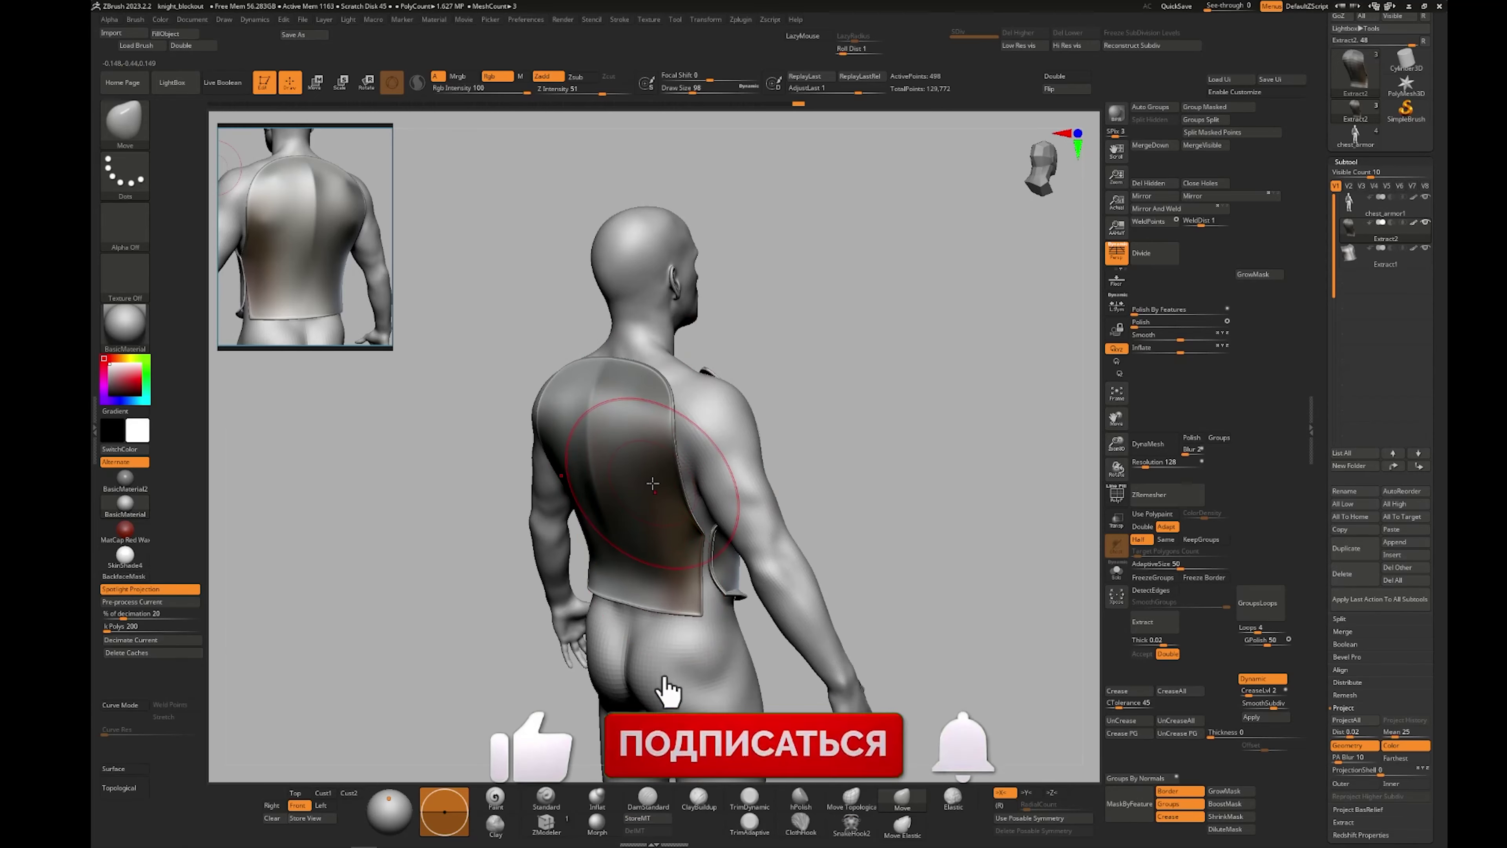
{"action": "right_click_drag", "start_coordinate": [644, 453], "coordinate": [676, 597]}
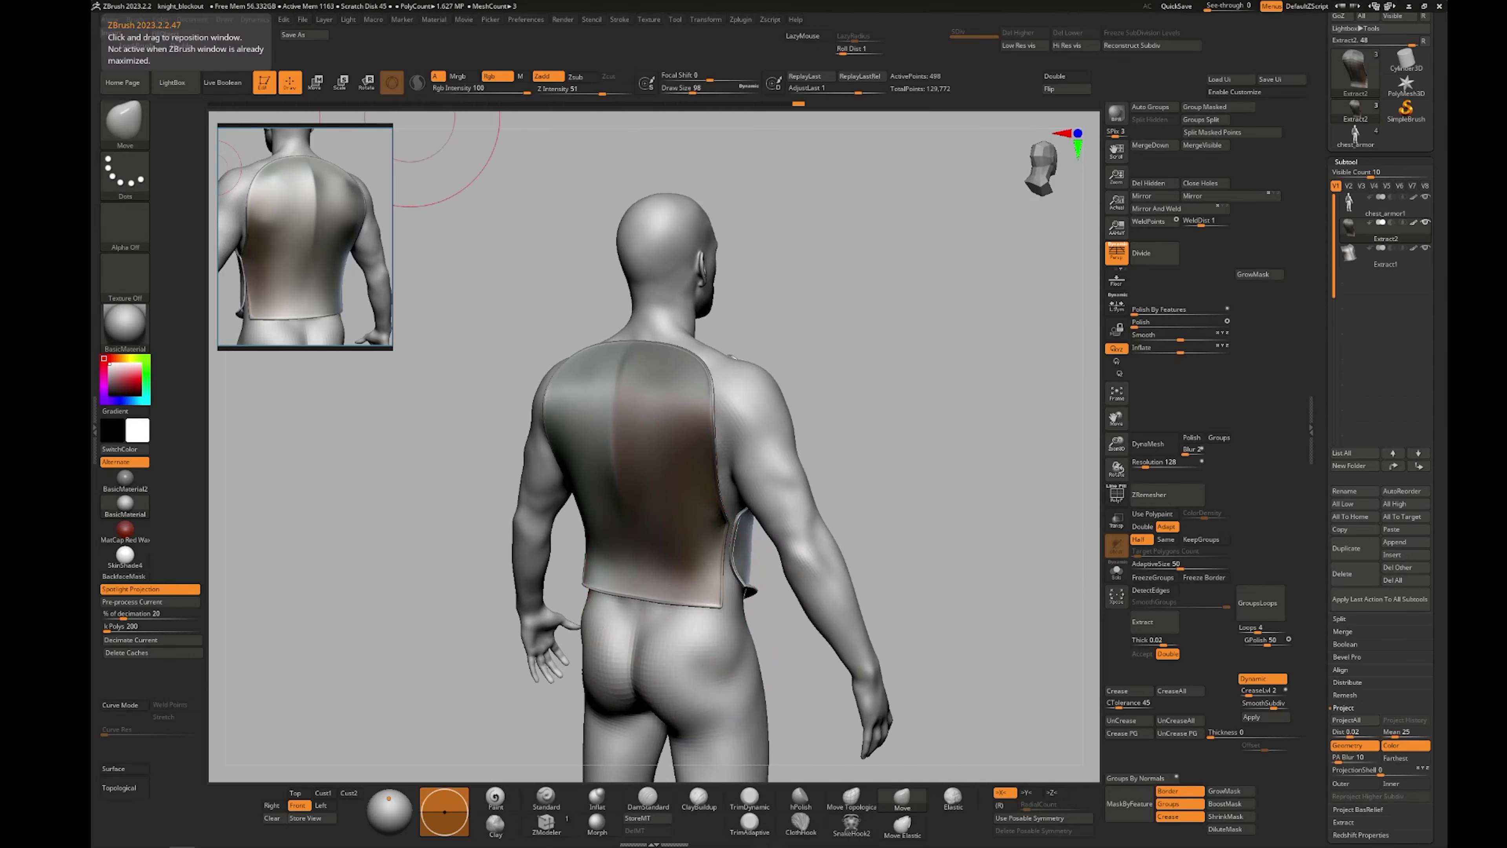